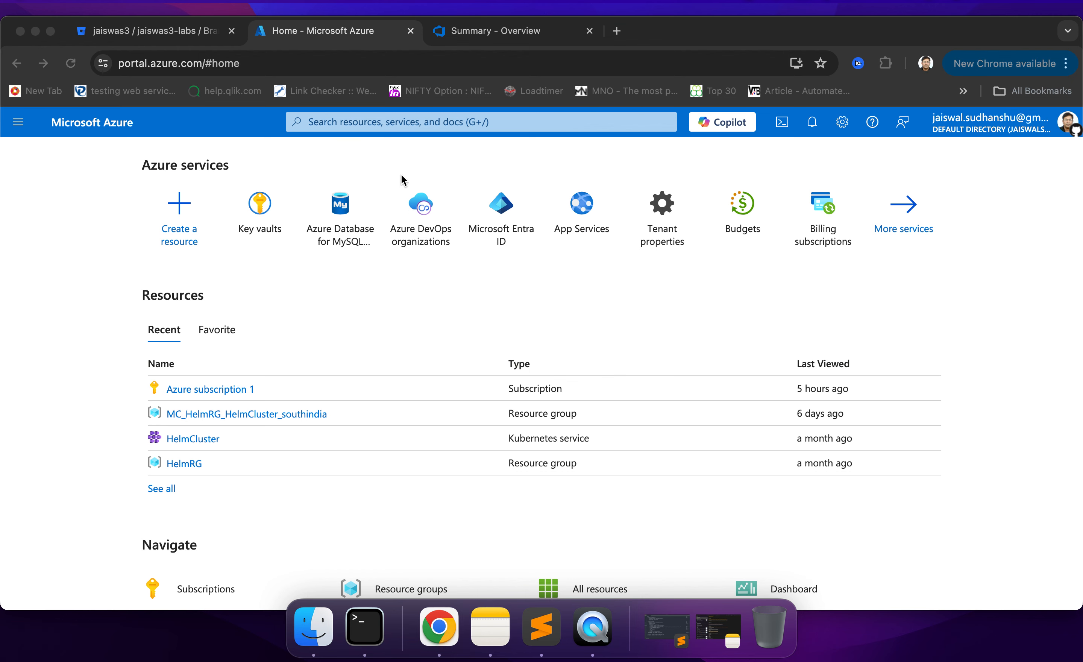
- Switch to Bitbucket and open the labs repository's source page to view its folders
click(173, 35)
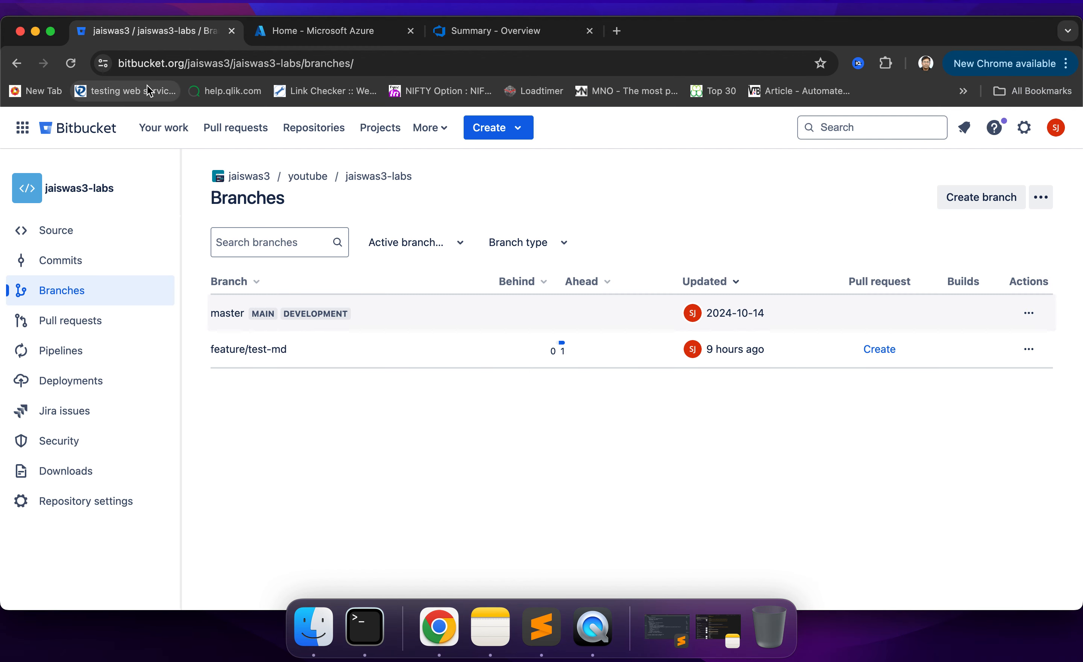
click(75, 196)
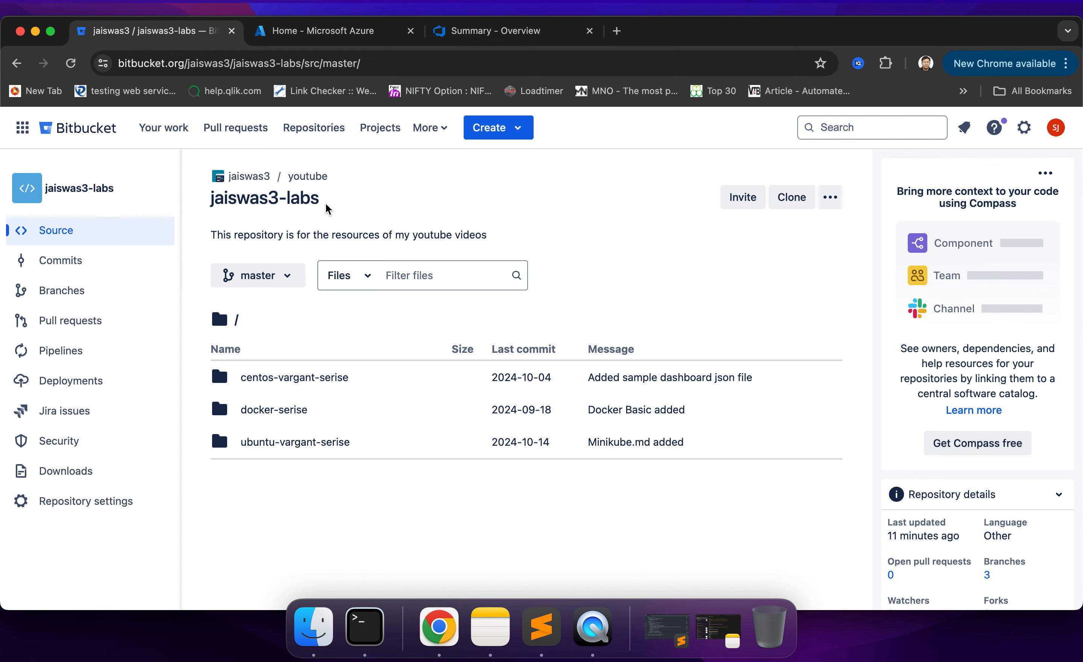
- Switch to the Azure portal and open Cloud Shell in a maximized pane
click(369, 32)
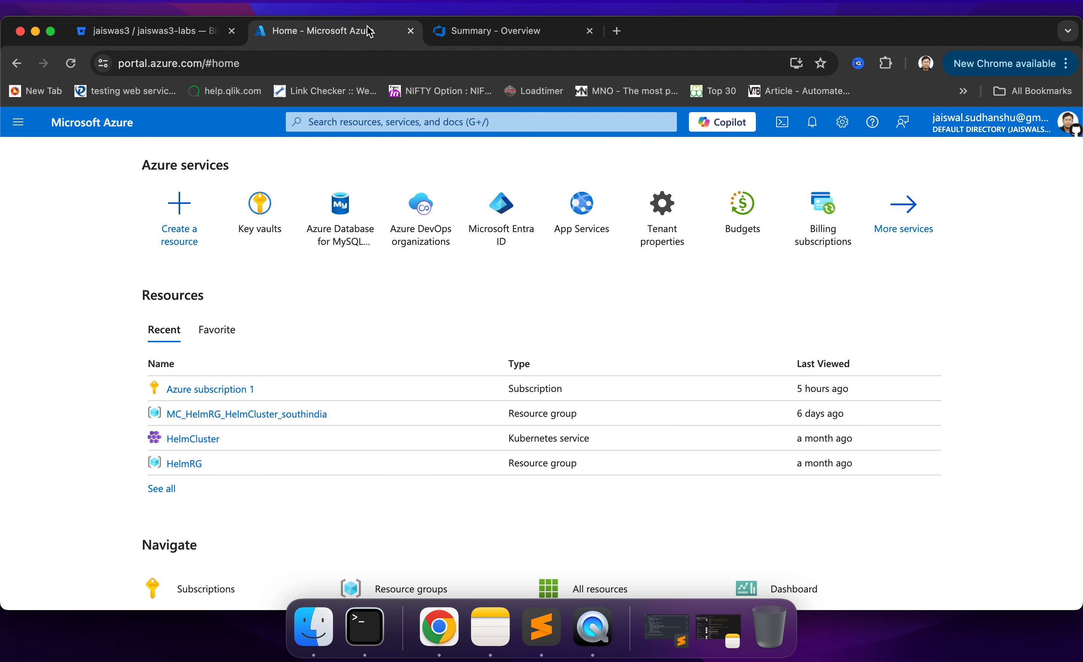
click(783, 123)
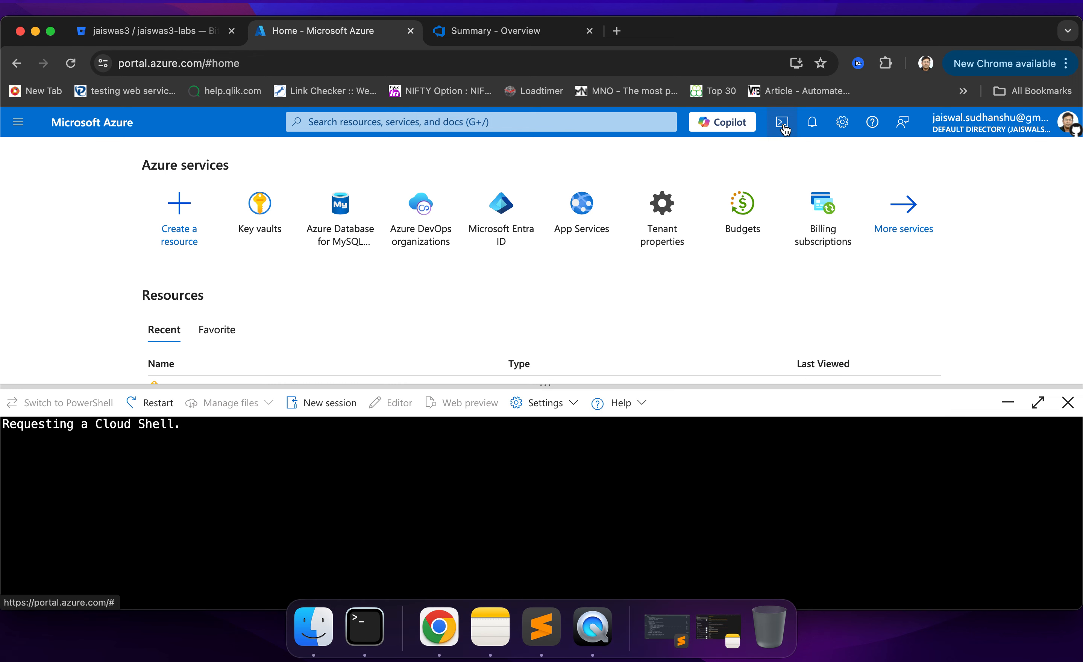
click(1038, 402)
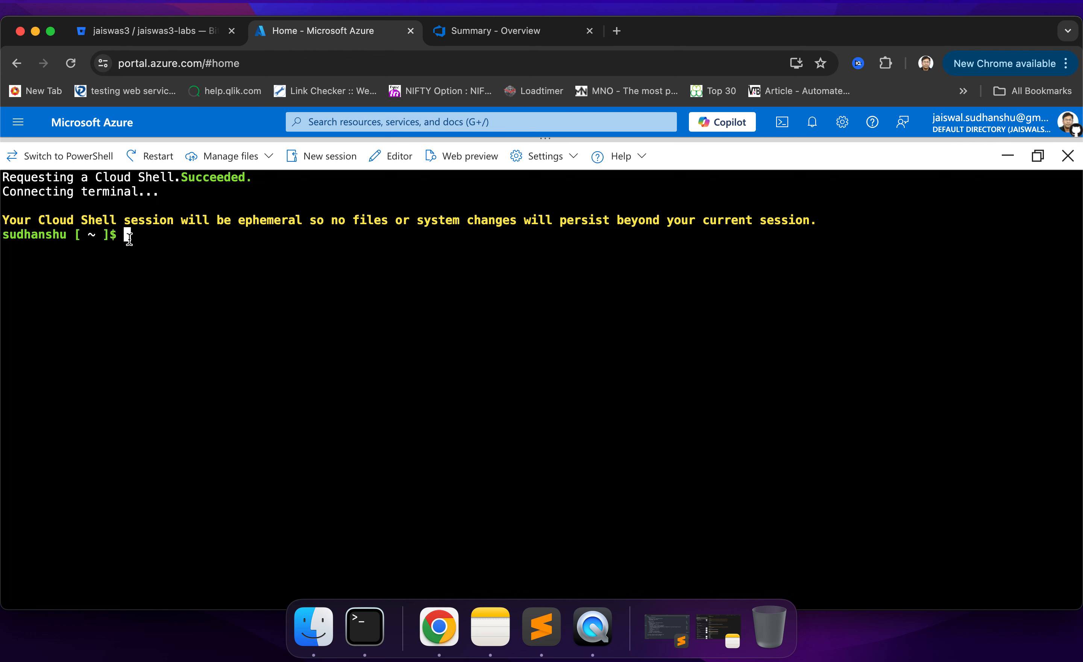
- Create a resource group named RSGDemo in the eastus location with az group create
text(az group create --name)
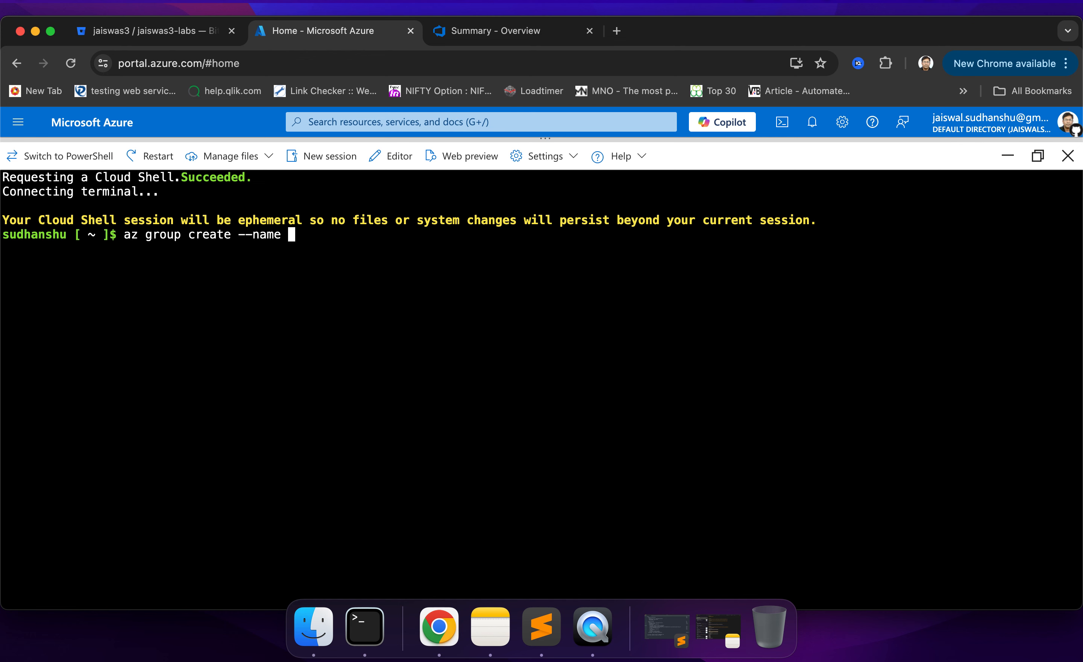
text(RSGDemo --loca)
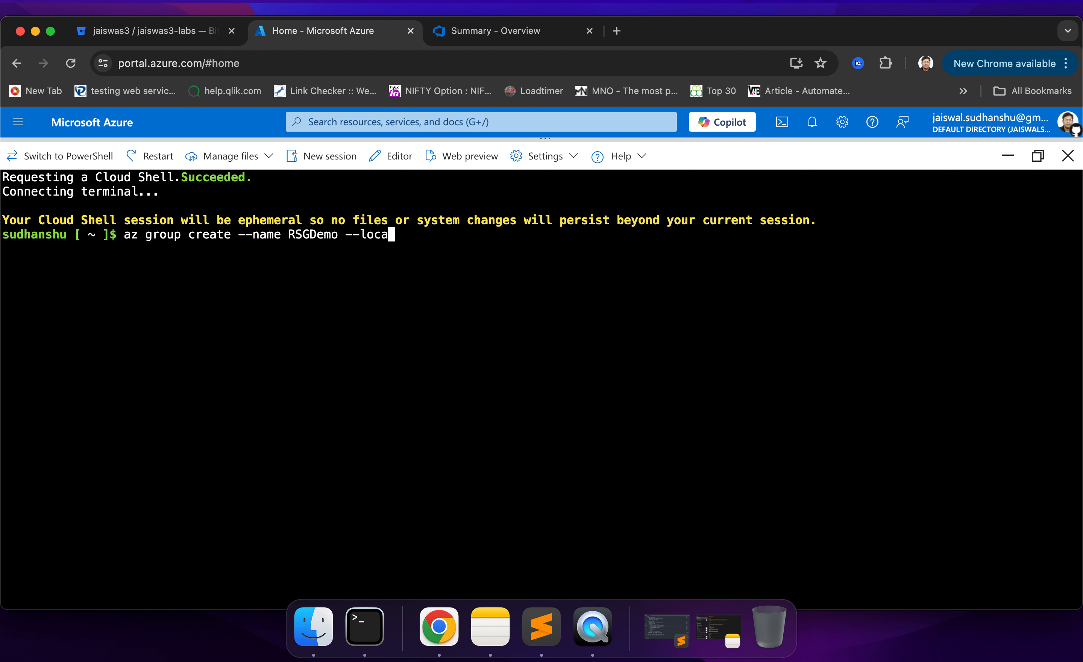
text(tion eastus)
key(Return)
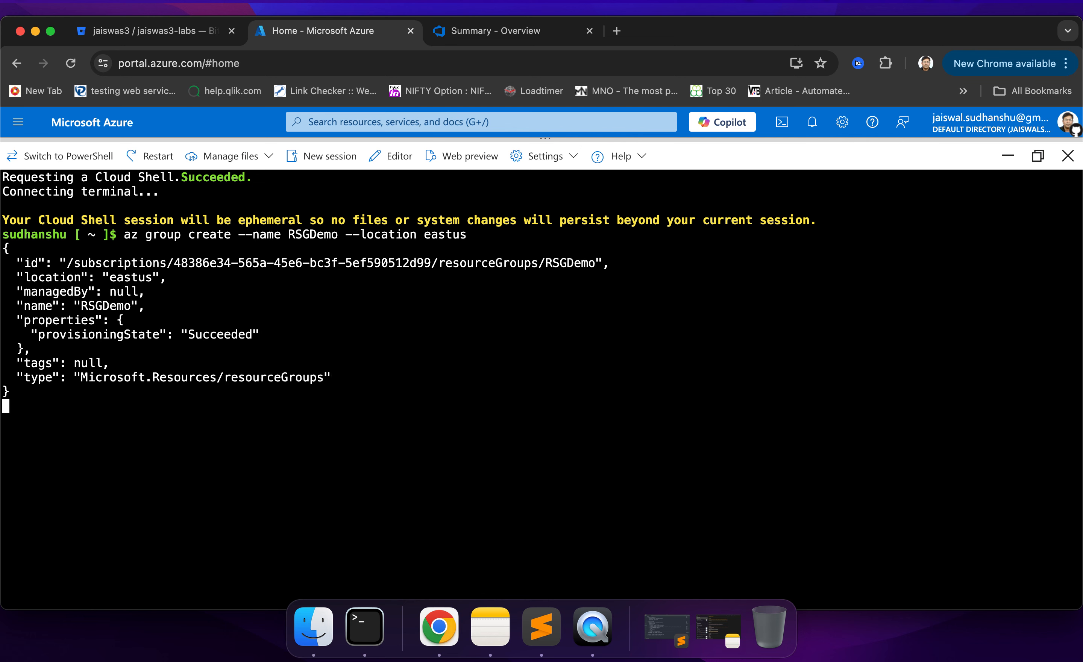
- Recall the resource group creation command and replace group with keyvault, without running it
double_click(292, 235)
click(151, 409)
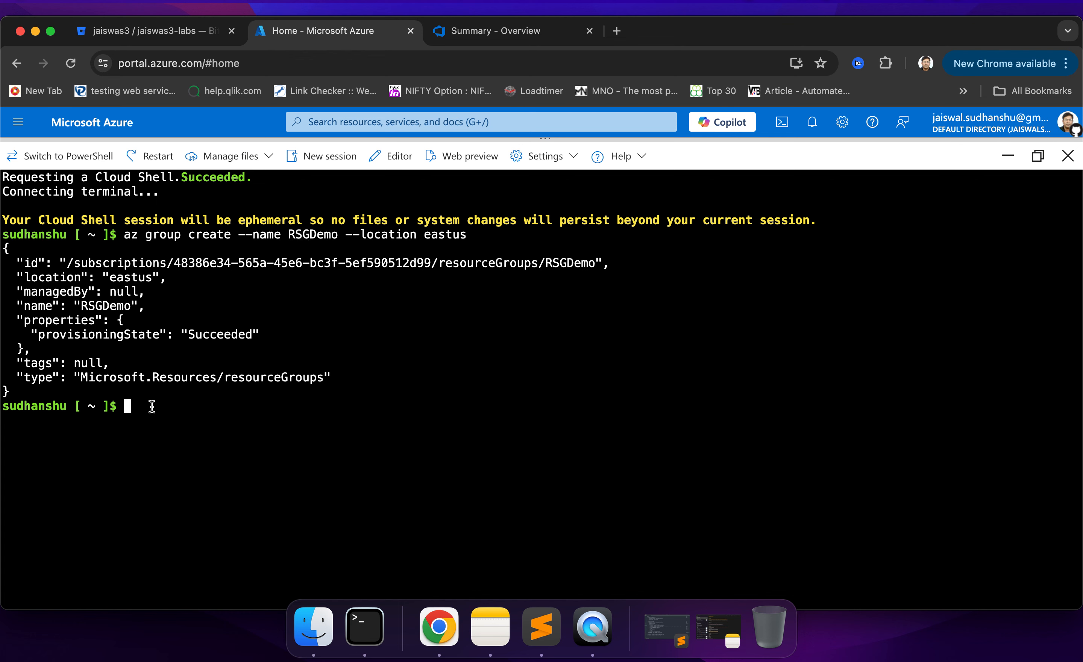
key(Up)
key(Left)
key(Left)
key(Left)
key(Left)
key(Left)
key(Left)
key(Left)
key(Left)
key(Left)
key(Left)
key(Left)
key(Left)
key(Left)
key(Left)
key(Left)
key(Left)
key(Left)
key(Left)
key(Left)
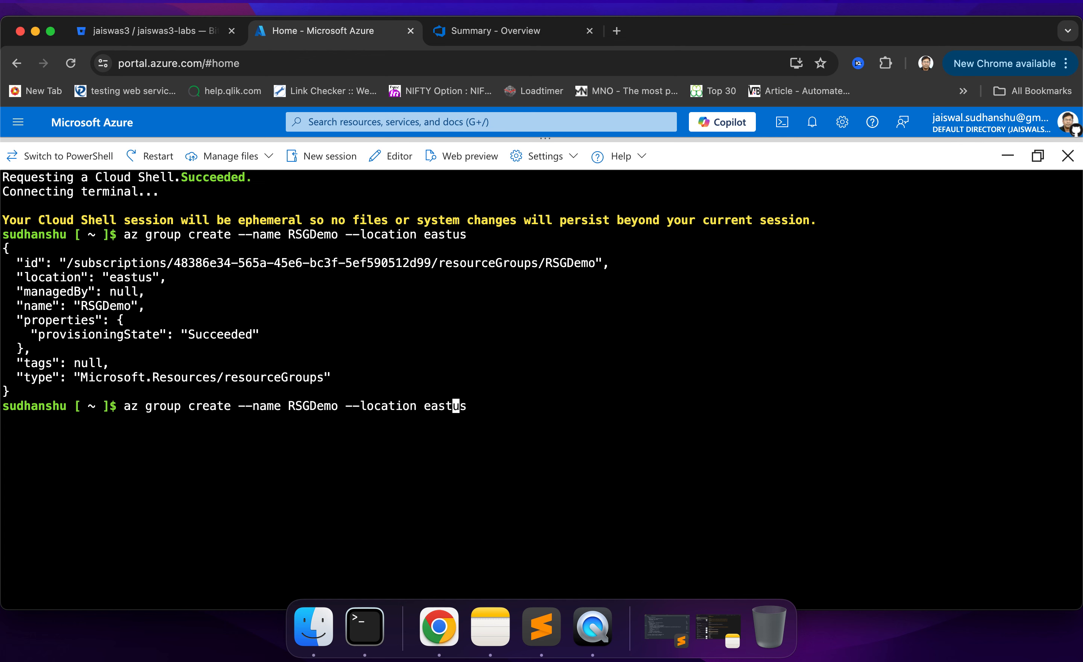
key(Left)
key(Left)
key(Left)
key(Left)
key(Left)
key(Left)
key(Left)
key(Left)
key(Left)
key(Left)
key(Left)
key(Left)
key(Left)
key(Left)
key(Left)
key(Left)
key(Left)
key(Left)
key(Left)
key(Left)
key(BackSpace)
key(BackSpace)
key(BackSpace)
key(BackSpace)
key(BackSpace)
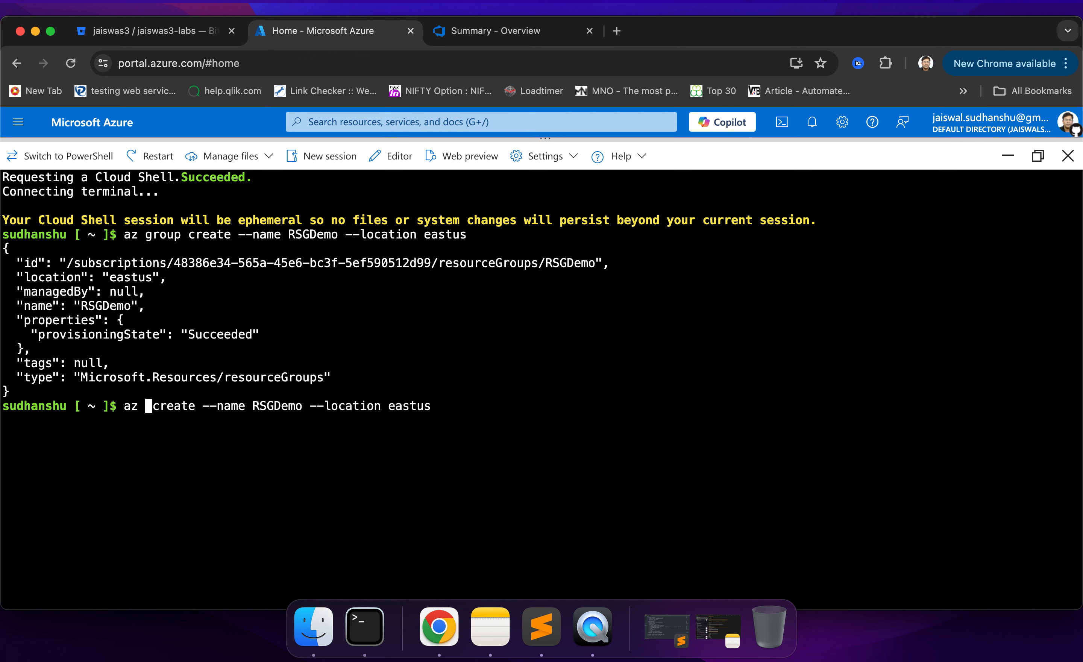
text(keyva)
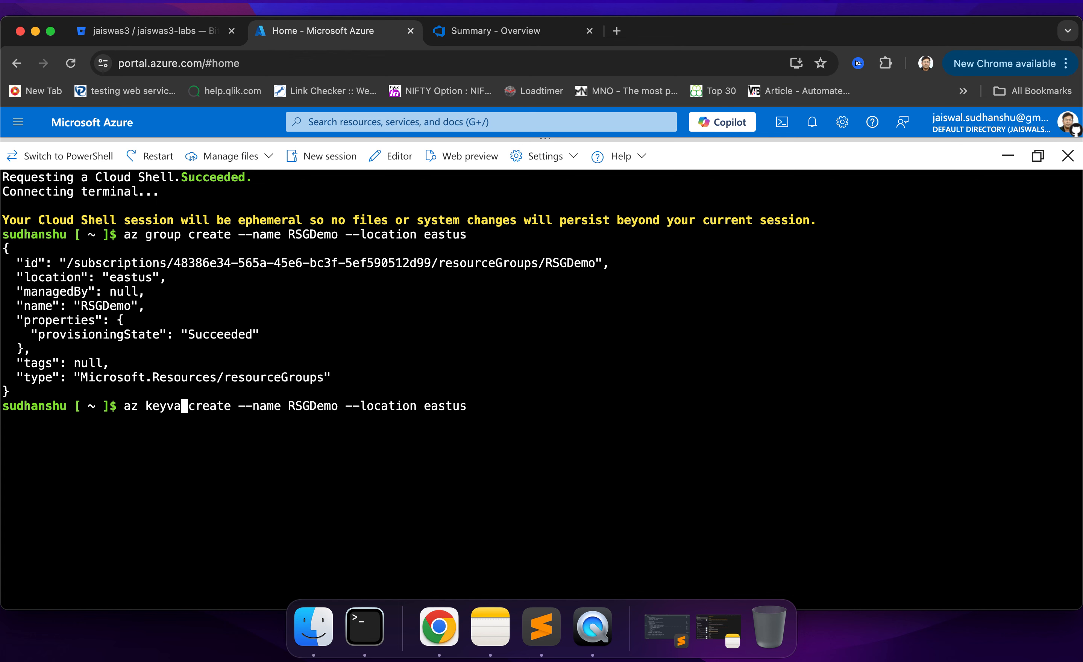
text(ult)
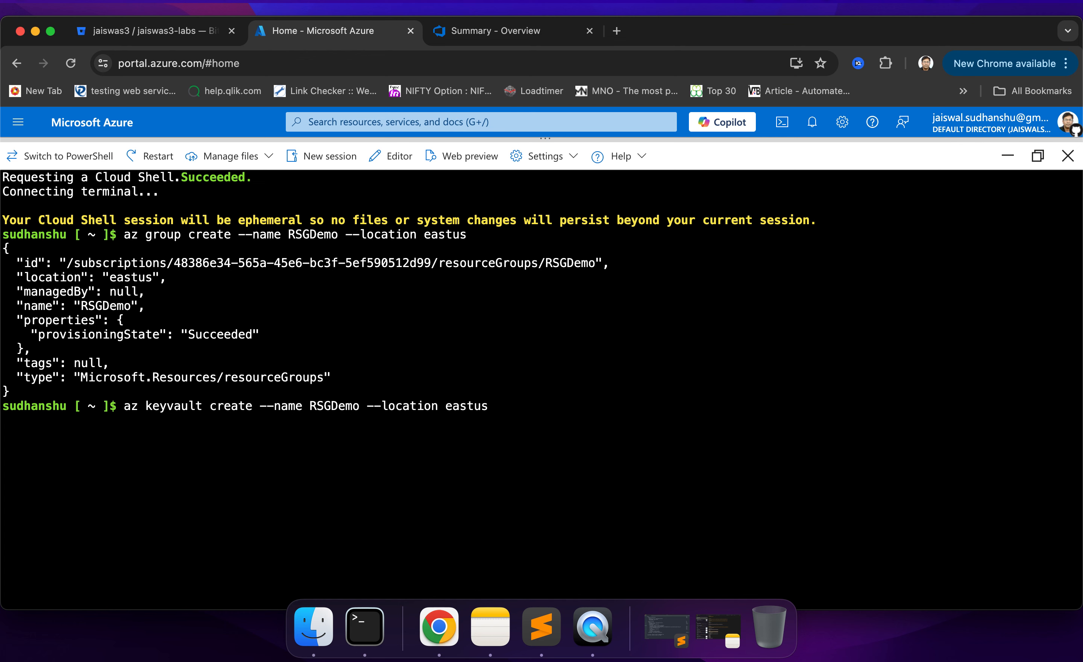
- Prefix the name in the recalled command with KV so the vault name reads KVRSGDemo, and copy the RSGDemo part
key(Right)
key(Right)
key(Right)
key(Right)
key(Right)
key(Right)
key(Right)
key(Right)
key(Right)
key(Right)
key(Right)
key(Right)
key(Right)
key(Right)
key(Right)
text(KV)
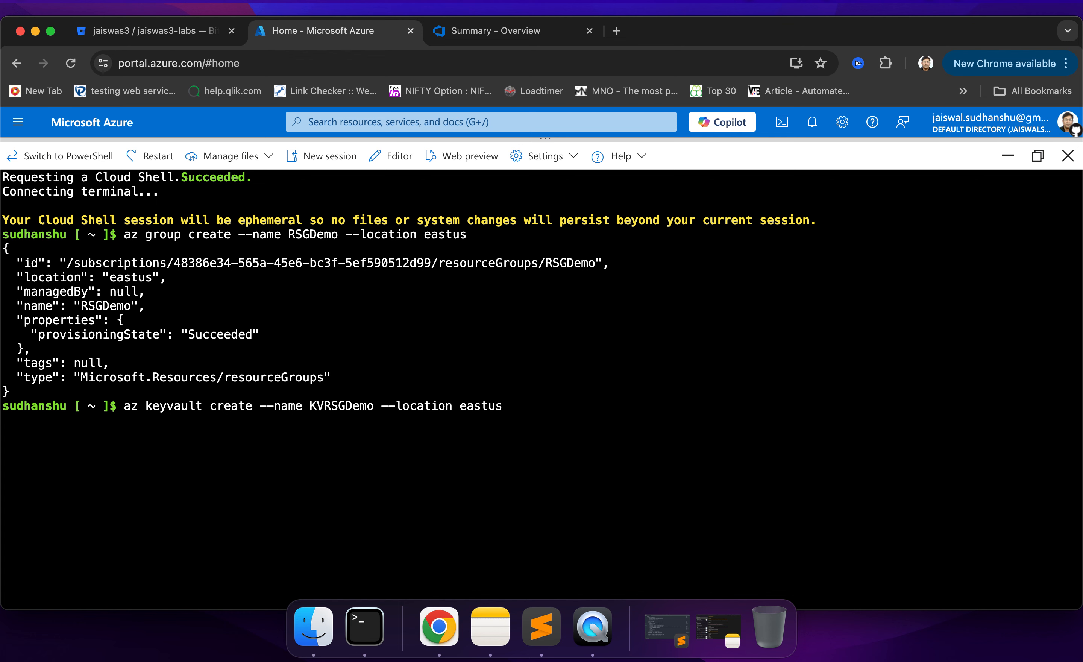
key(Right)
key(Right)
key(Right)
key(Right)
key(Right)
drag(324, 407, 375, 408)
key(super+c)
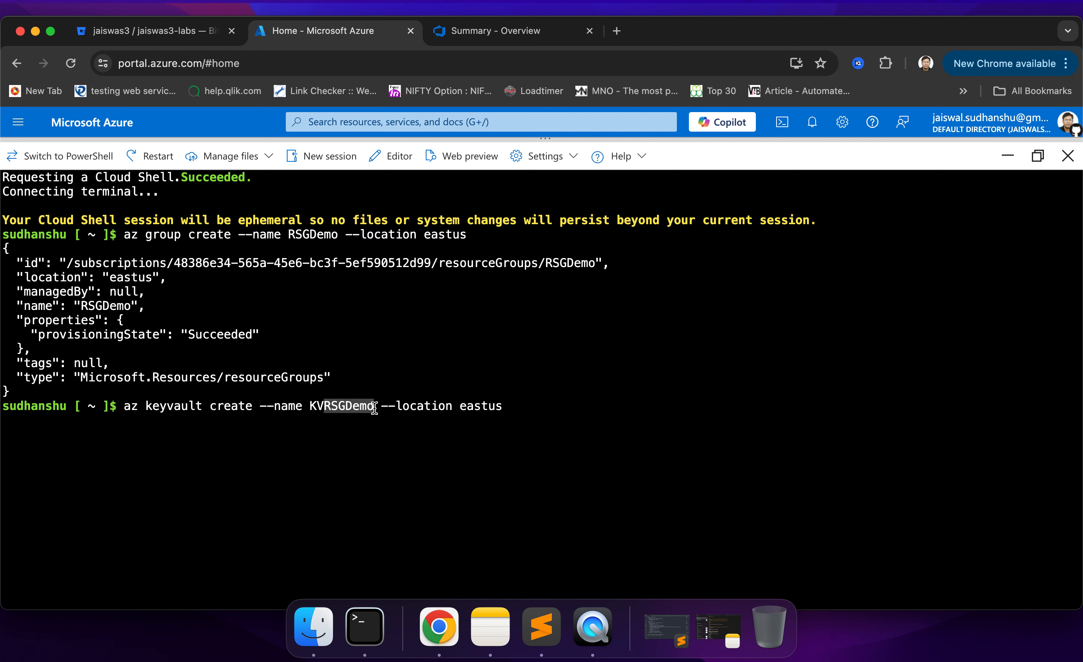
click(375, 408)
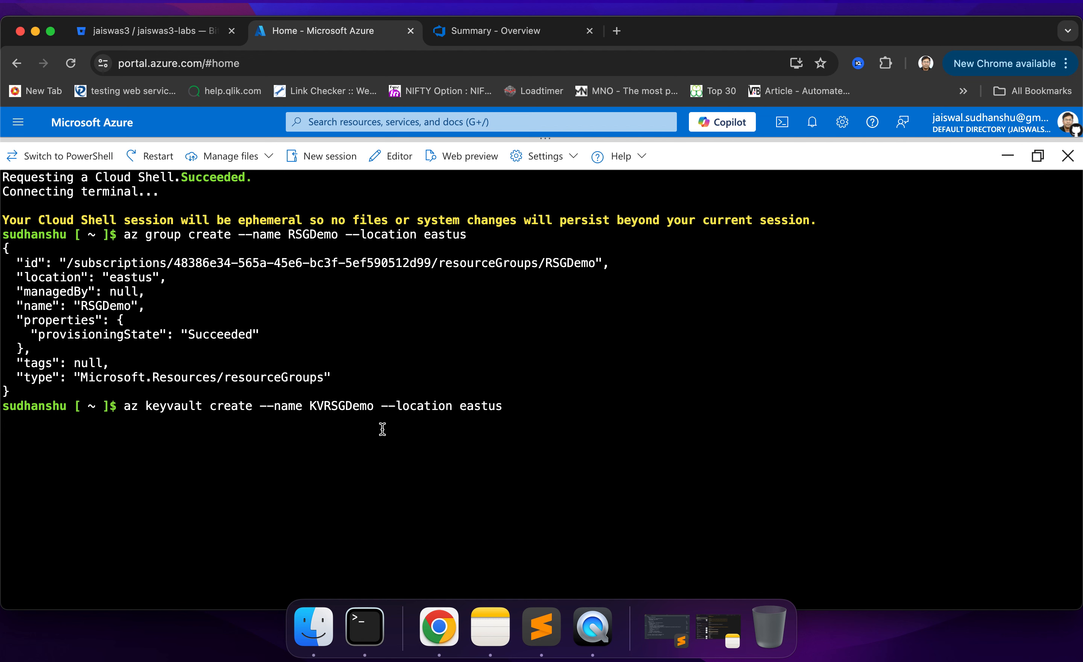
- Add --resource-group RSGDemo before the location option and run the key vault creation command
key(Right)
key(Right)
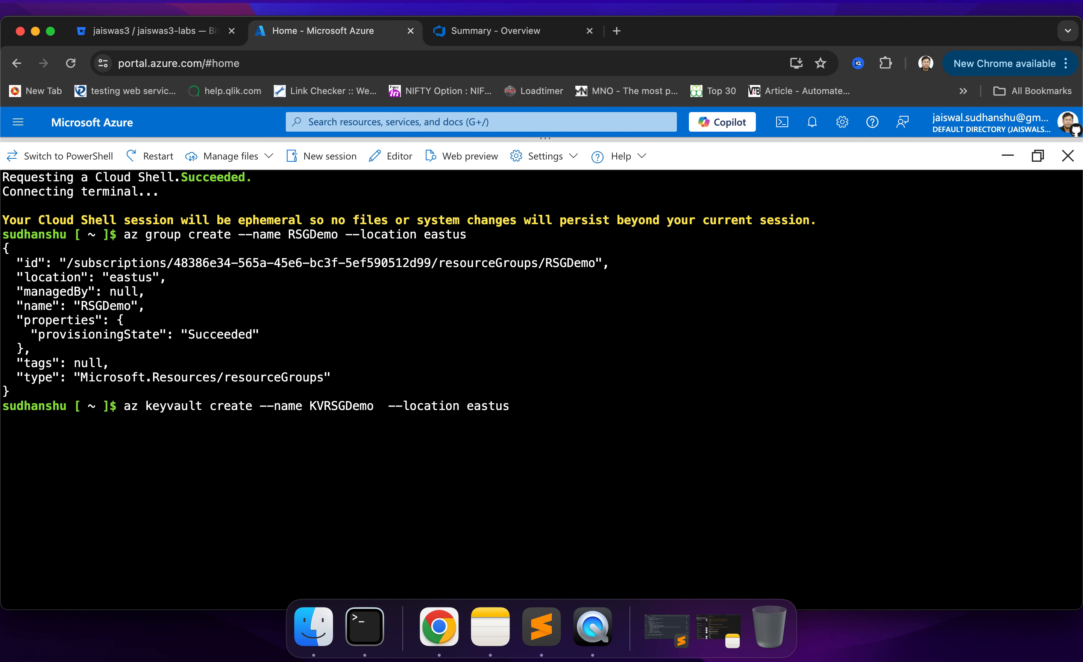
text(--)
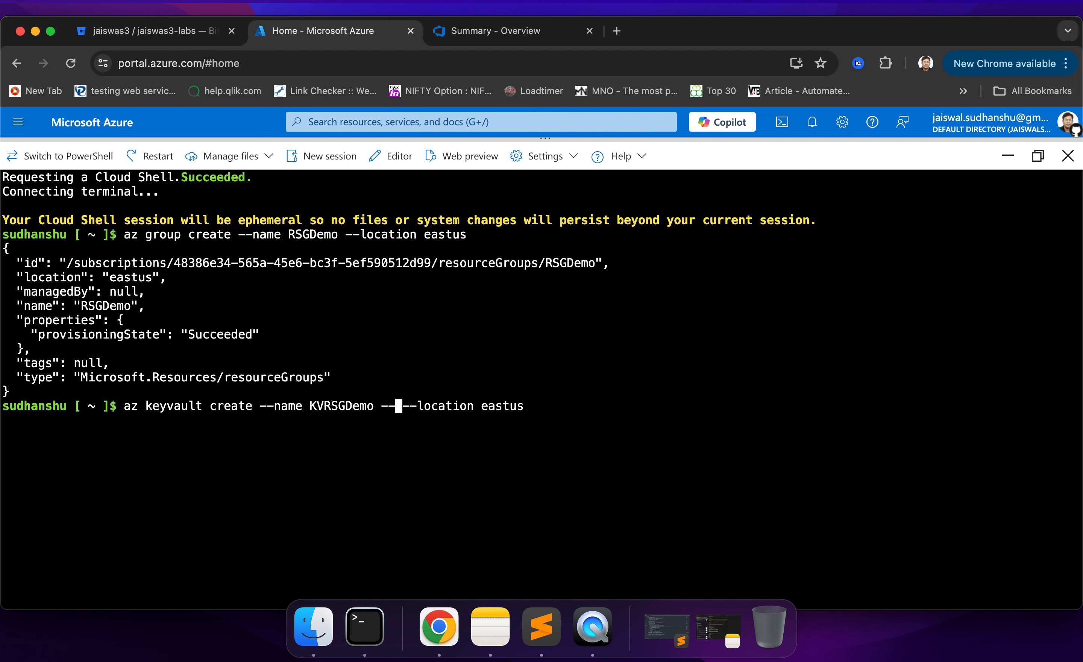
text(re)
text(source)
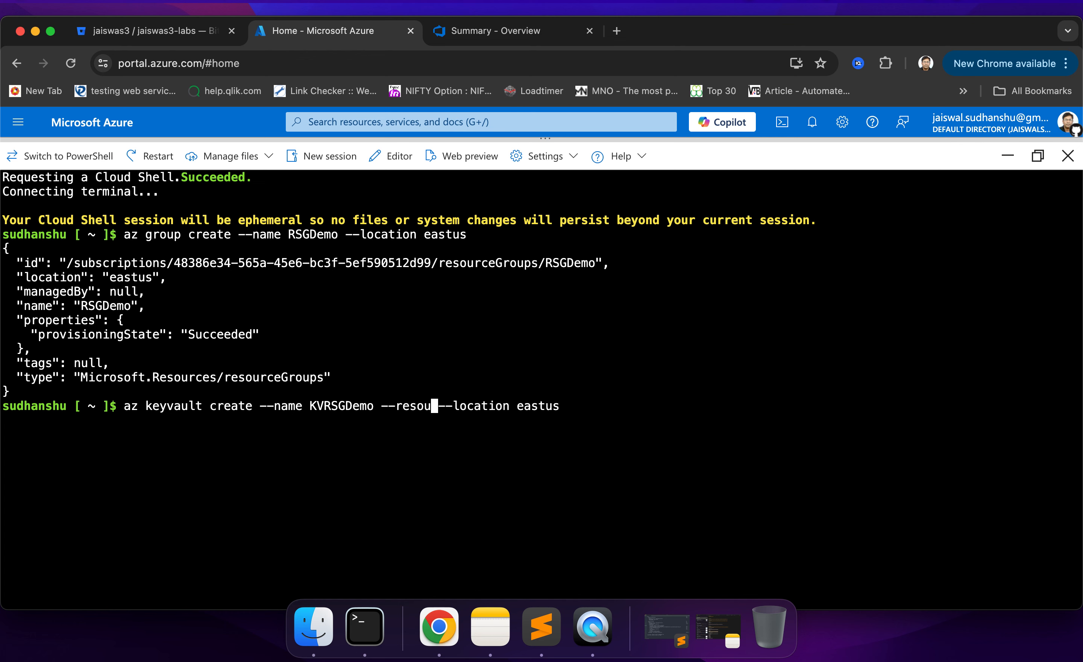
text(-gri)
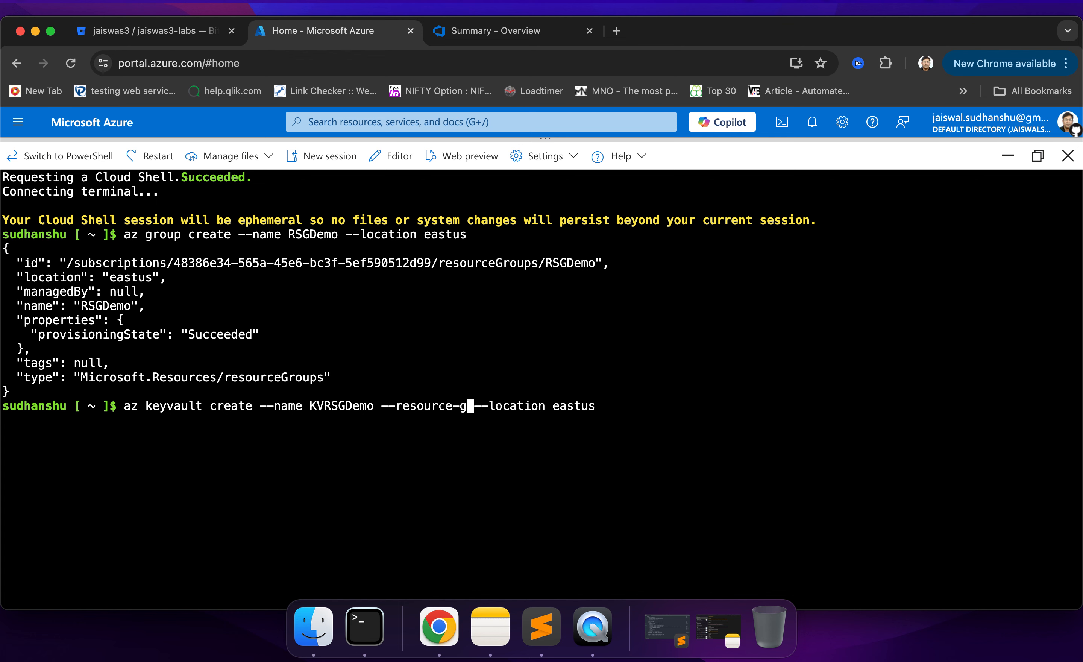
key(BackSpace)
text(oup)
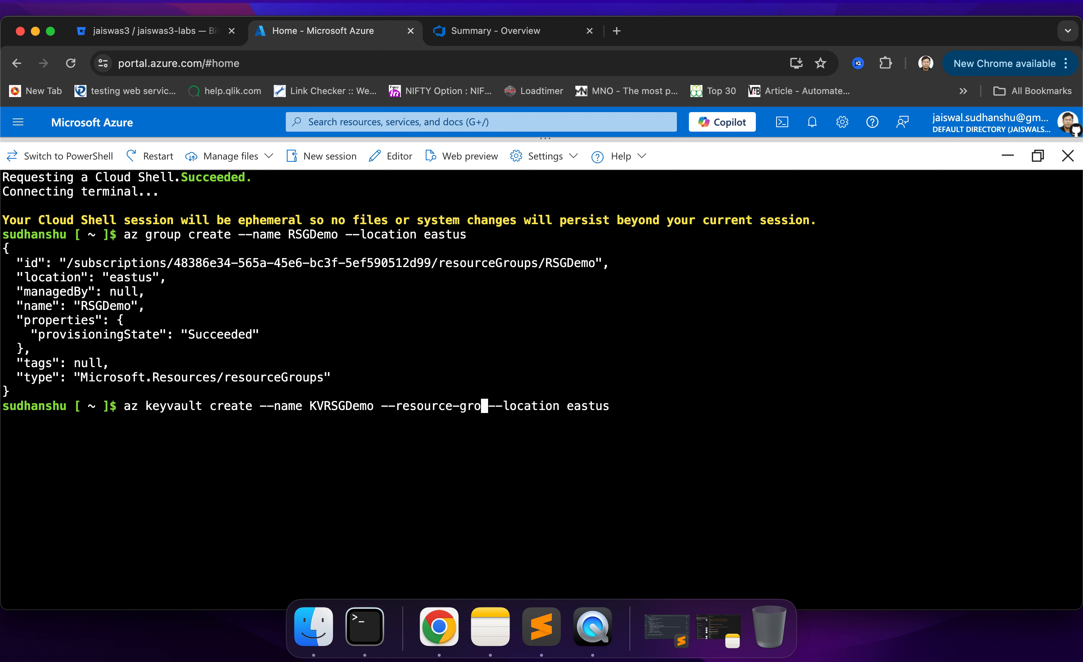
key(super+v)
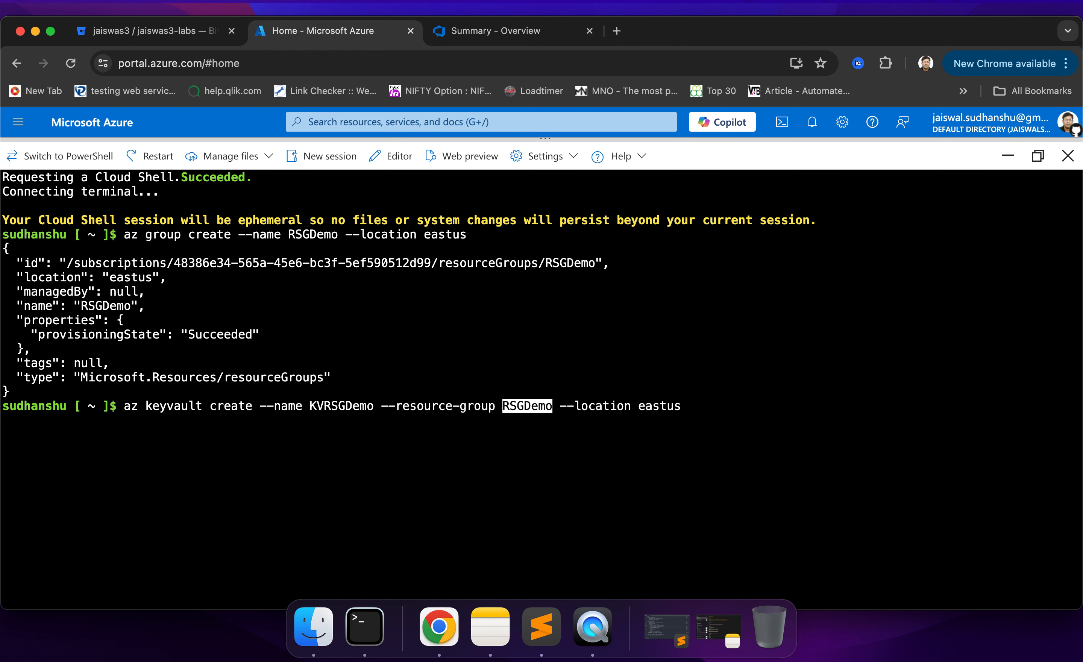
key(Return)
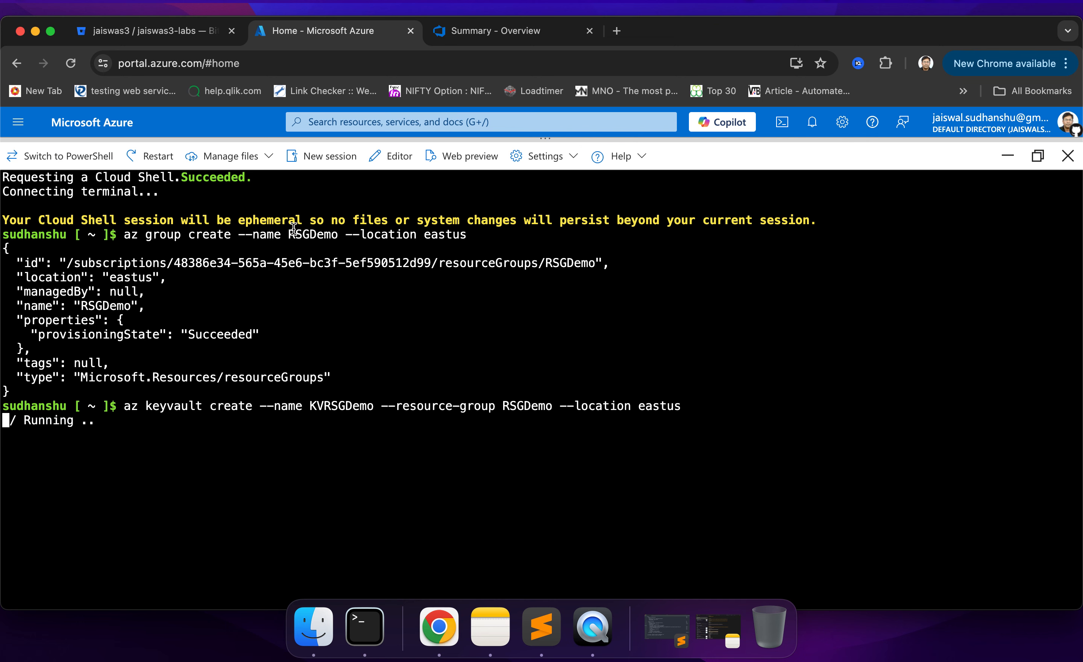
- Examine the key vault command's output for the resource group and vault name
drag(288, 232, 332, 233)
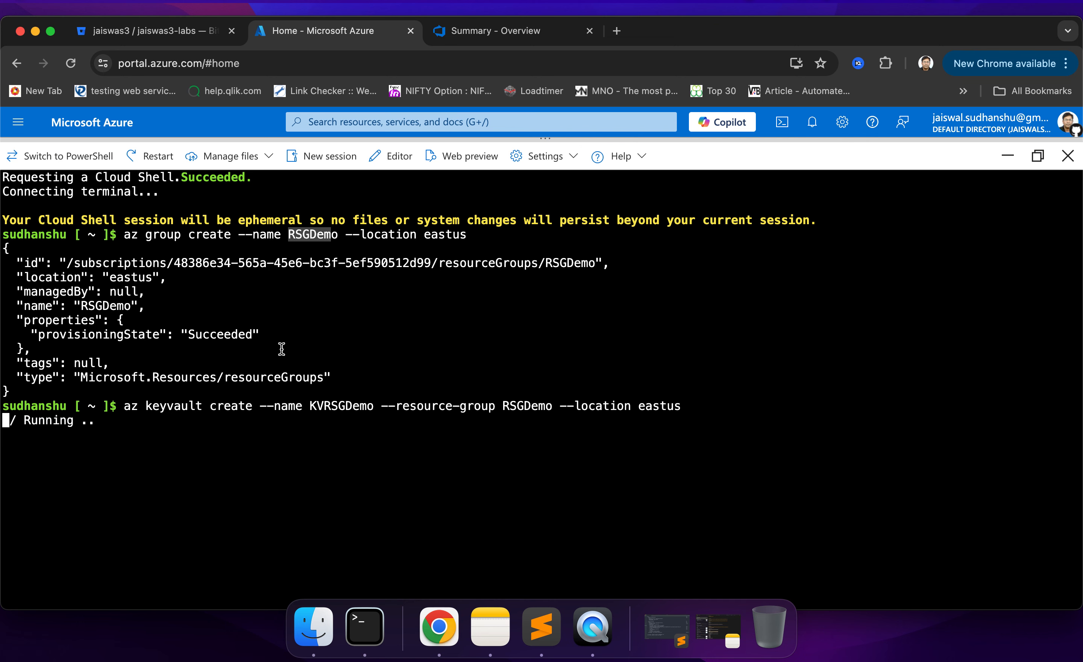
drag(153, 406, 378, 406)
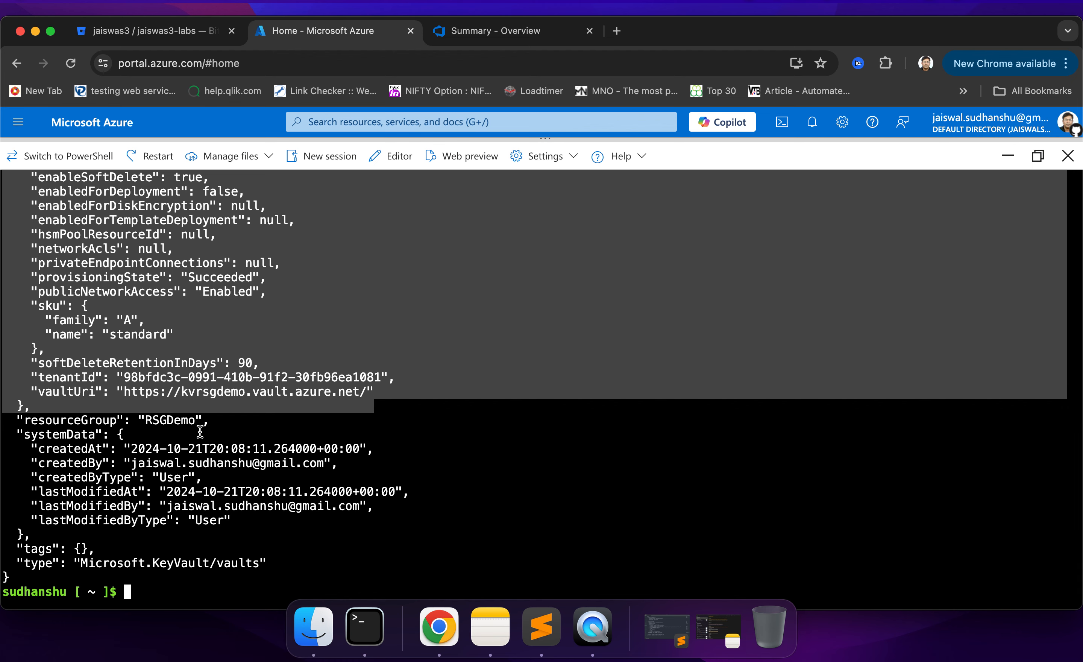
click(180, 425)
double_click(180, 425)
scroll(336, 352, up, 5)
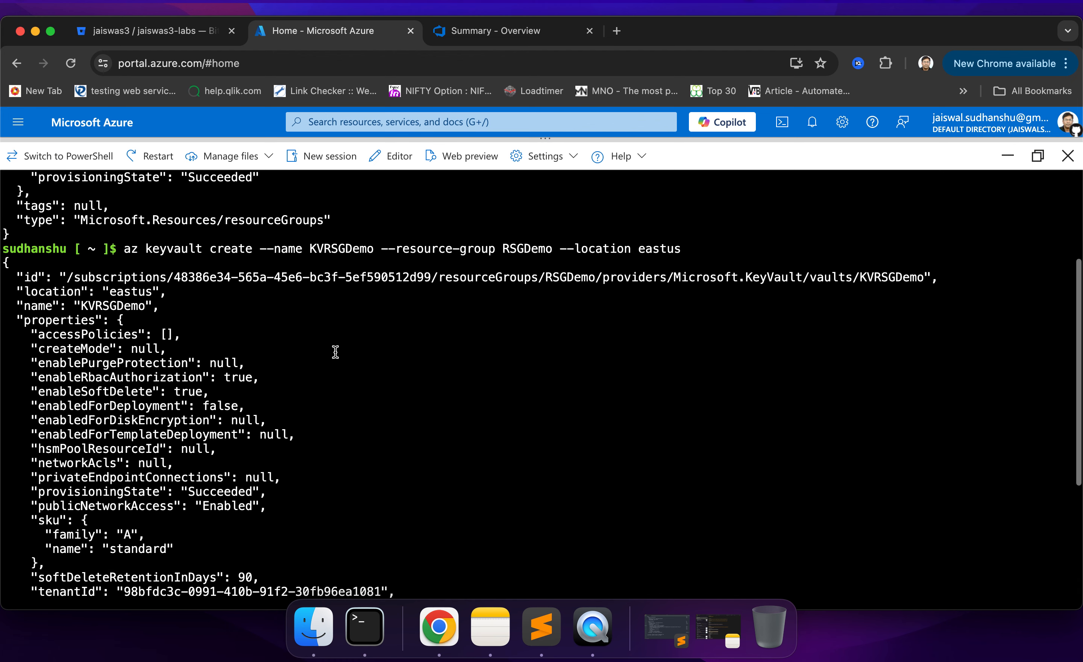
double_click(108, 306)
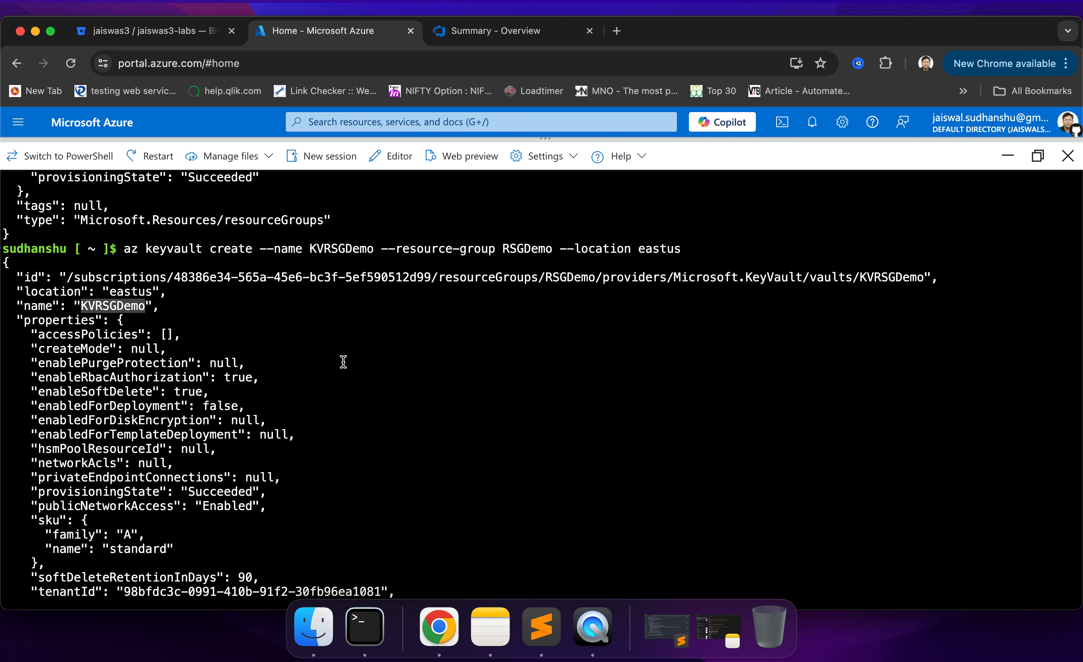
scroll(407, 417, down, 5)
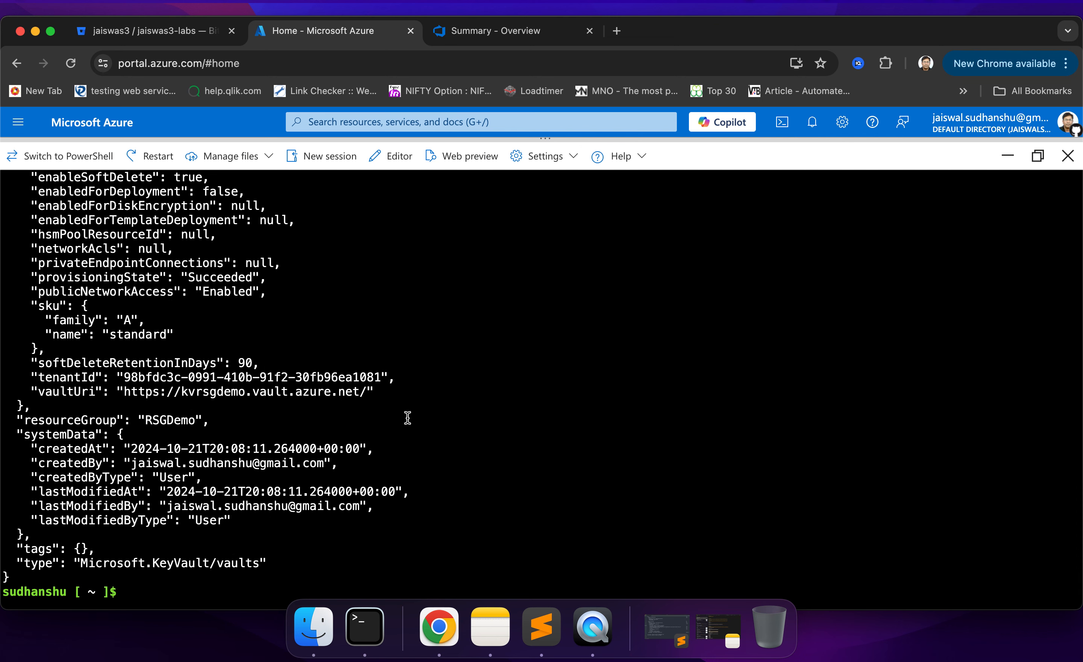
- Recall the key vault creation command and replace create with secret set
key(Up)
key(Left)
key(Left)
key(Left)
key(Left)
key(Left)
key(Left)
key(Left)
key(Left)
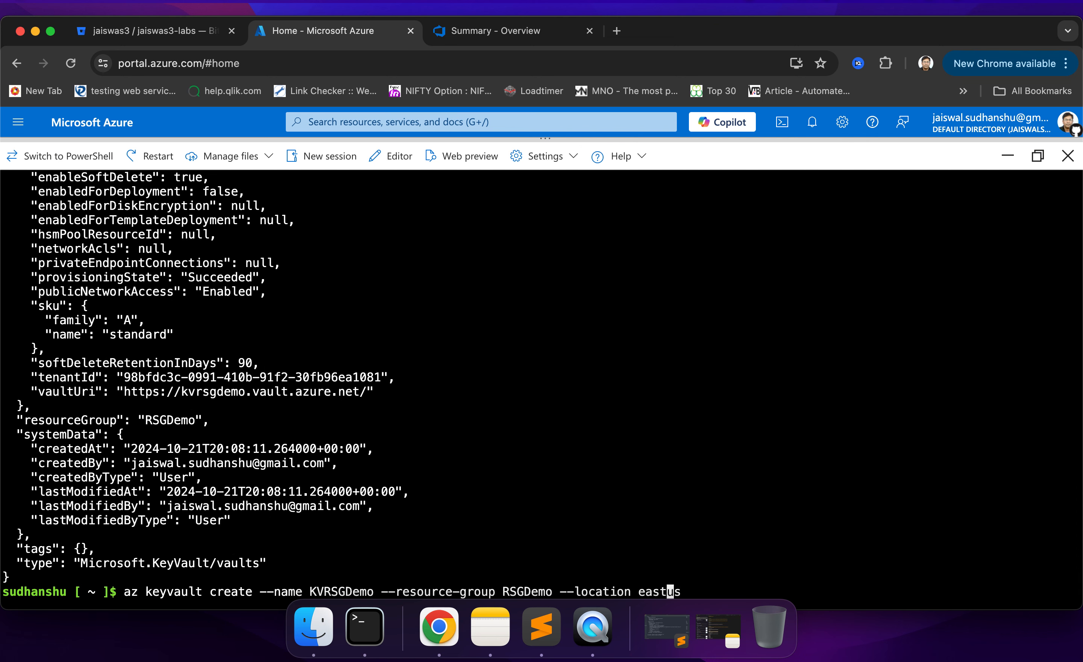
key(Left)
key(Left)
key(Left)
key(Left)
key(Left)
key(Left)
key(Left)
key(Left)
key(Left)
key(Left)
key(Left)
key(Left)
key(Left)
key(Left)
key(Left)
key(Left)
key(Left)
key(Left)
key(Left)
key(Left)
key(Left)
key(Left)
key(Left)
key(Left)
key(Left)
key(Left)
key(Left)
key(Left)
key(Left)
key(Left)
key(Left)
key(Left)
key(Left)
key(Left)
key(Left)
key(Left)
key(Left)
key(Left)
key(Left)
key(Left)
key(Left)
key(Left)
key(Left)
key(Left)
key(Left)
key(Left)
key(Left)
key(Left)
key(Left)
key(Left)
text(se)
text(ret)
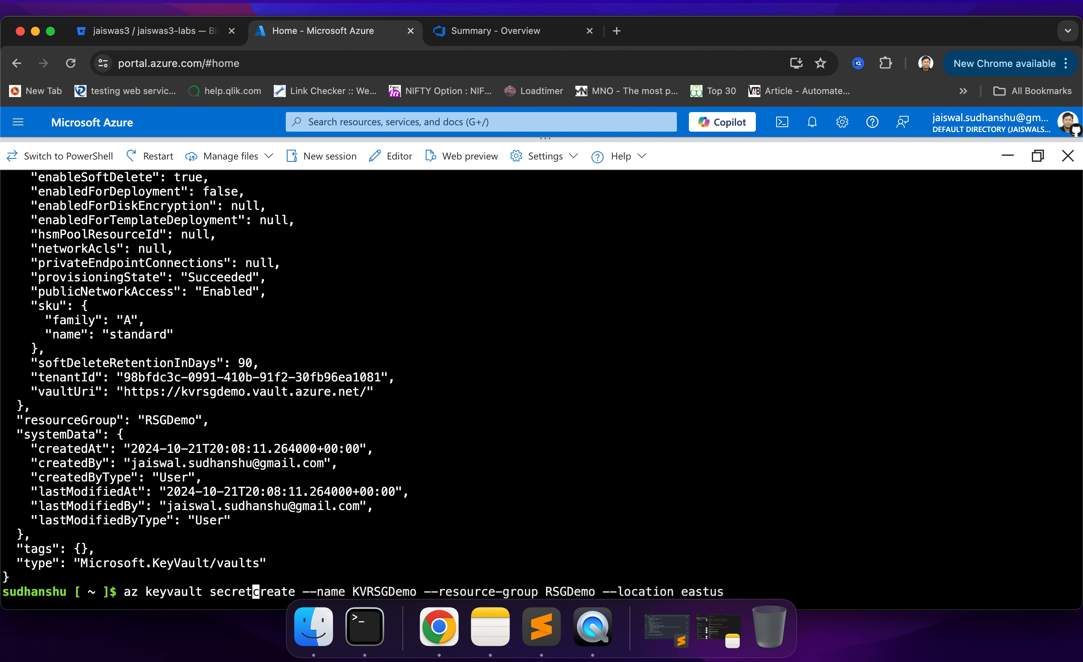
text( set)
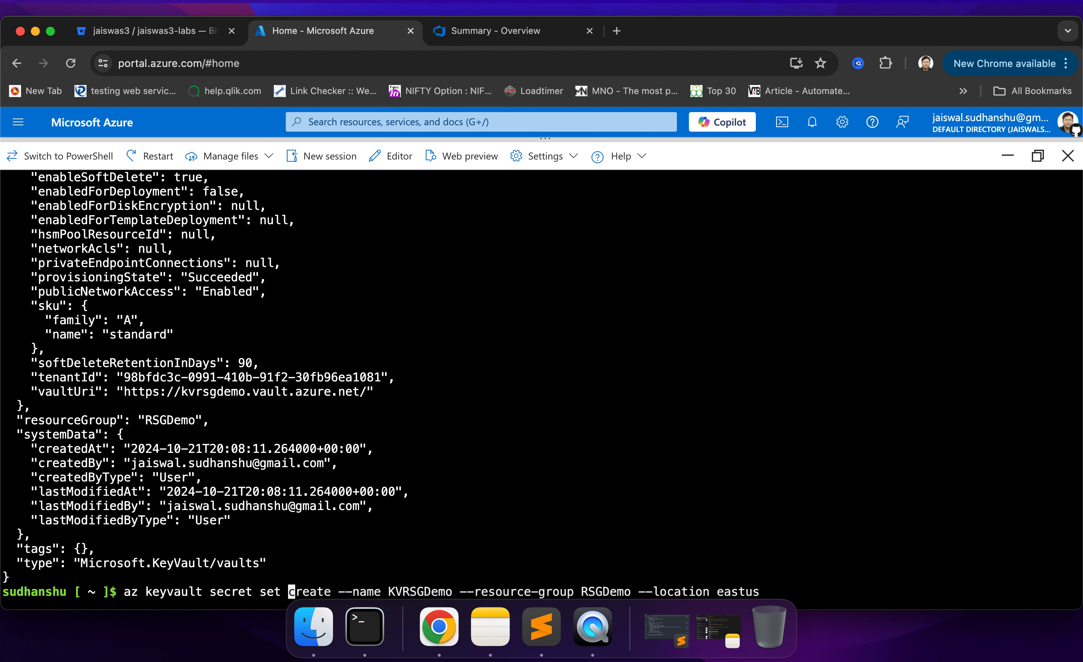
key(Right)
key(Right)
key(Right)
key(Right)
key(Right)
key(BackSpace)
key(BackSpace)
key(BackSpace)
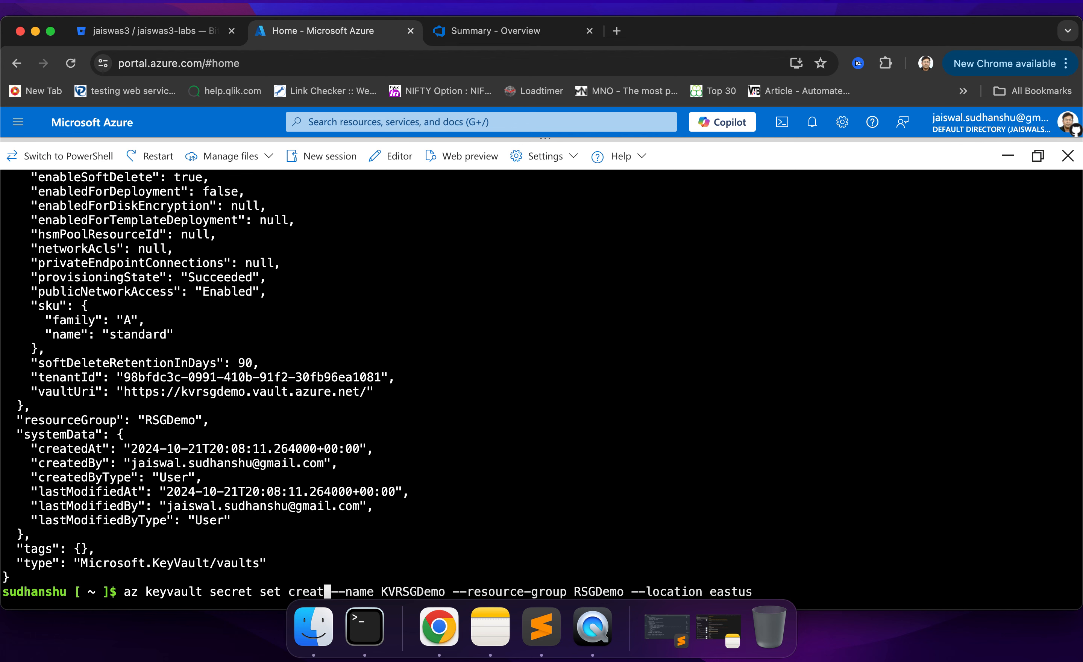
key(BackSpace)
key(BackSpace)
key(BackSpace)
- Change the --name option before KVRSGDemo to --vault-name
key(Right)
key(Right)
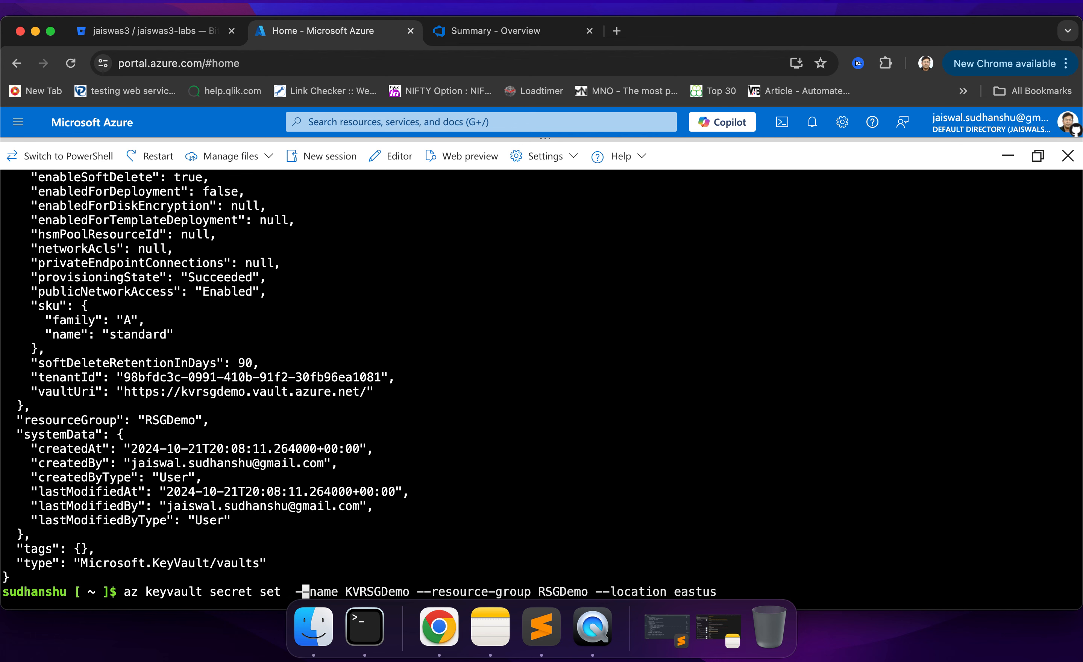
key(BackSpace)
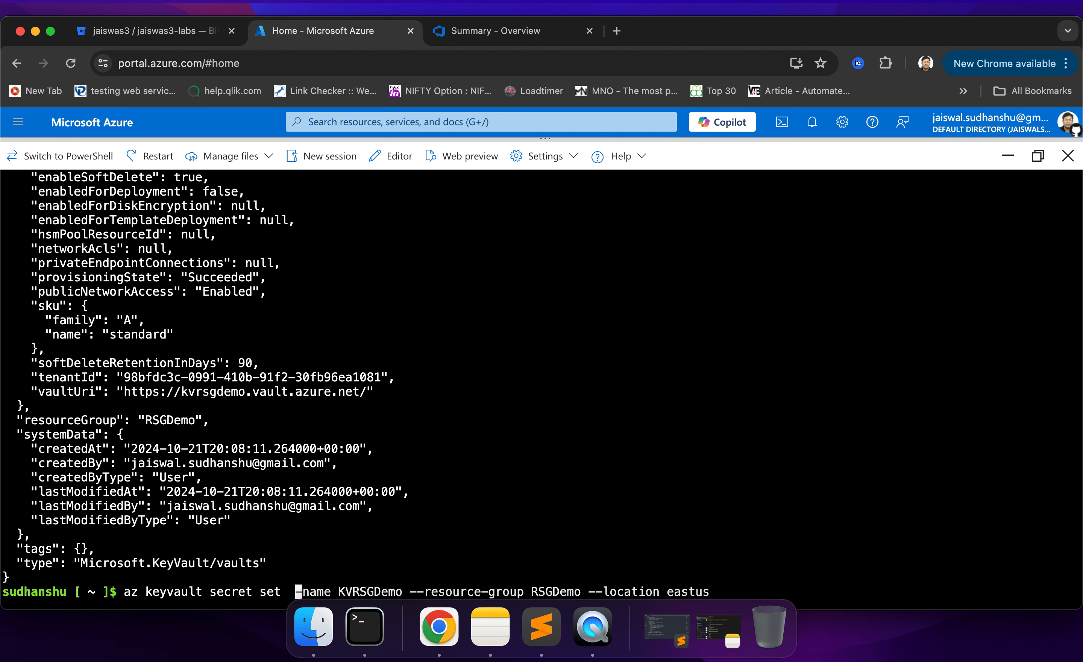
text(-vault)
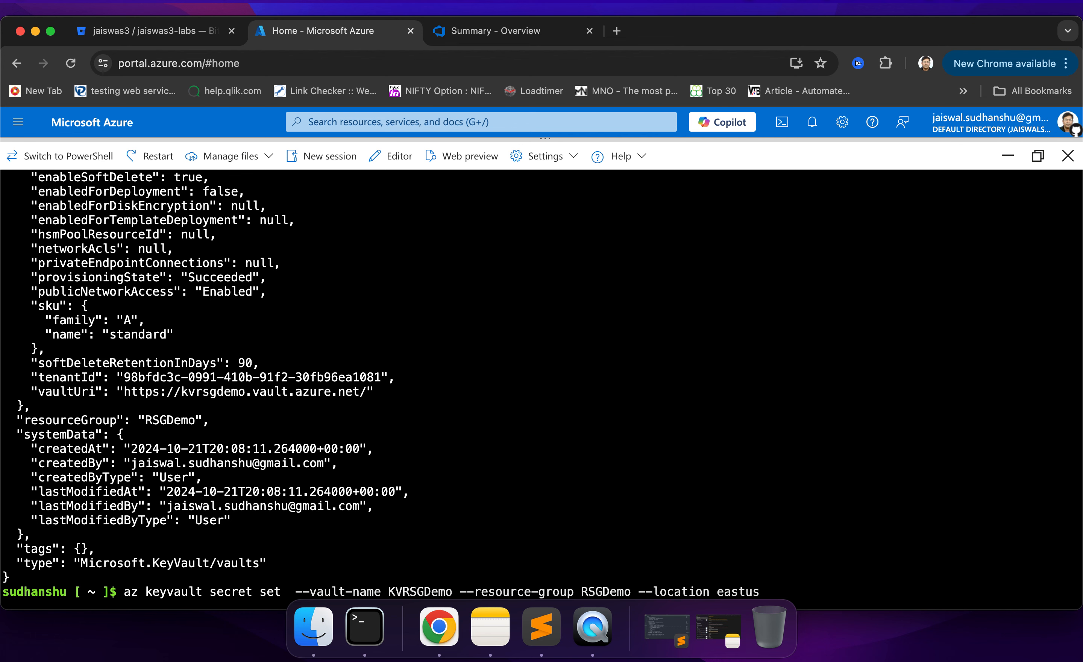
- Change the --resource-group option before RSGDemo to --name in the secret set command
key(Right)
key(Right)
key(Right)
key(Right)
key(Right)
key(Right)
key(Right)
key(Right)
key(Right)
key(Right)
key(Right)
key(Right)
key(Right)
key(Right)
key(Right)
key(Right)
key(Right)
key(Right)
key(Right)
key(Right)
key(Right)
key(Right)
key(Right)
key(Right)
key(Right)
key(Right)
key(Right)
key(Right)
key(Right)
key(Right)
key(Right)
key(Right)
key(BackSpace)
key(BackSpace)
key(BackSpace)
key(BackSpace)
key(BackSpace)
key(BackSpace)
key(BackSpace)
key(BackSpace)
key(BackSpace)
key(BackSpace)
key(BackSpace)
key(BackSpace)
key(BackSpace)
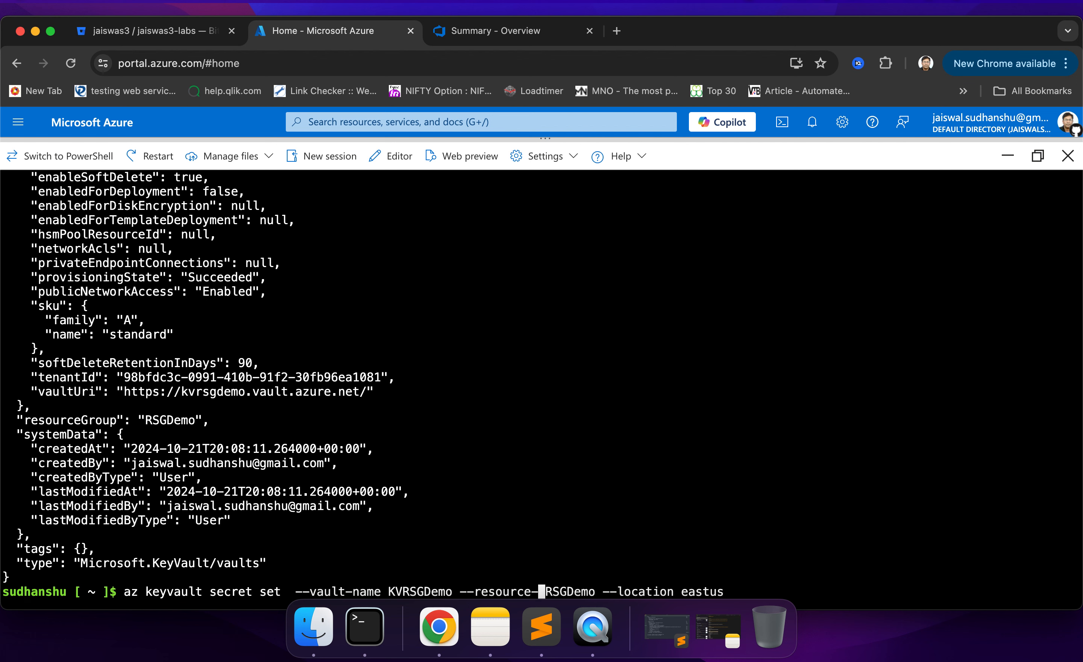
key(BackSpace)
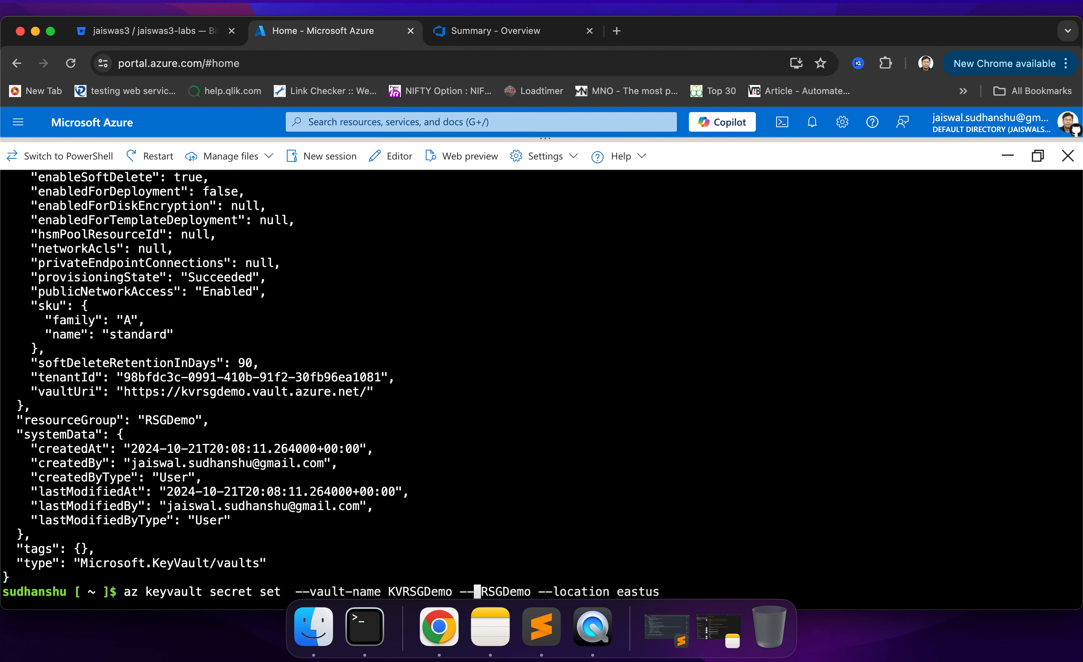
text(name)
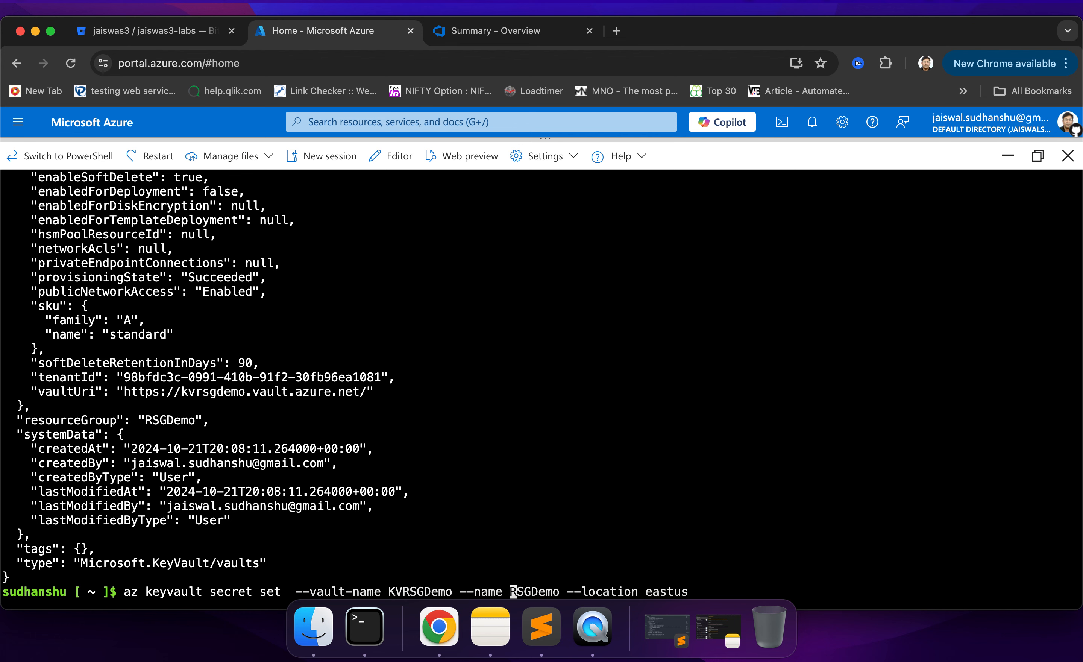
- Replace RSGDemo after the --name option with usertoken as the secret's name
key(Right)
key(Right)
key(Right)
key(Right)
key(Right)
key(Right)
key(Right)
key(BackSpace)
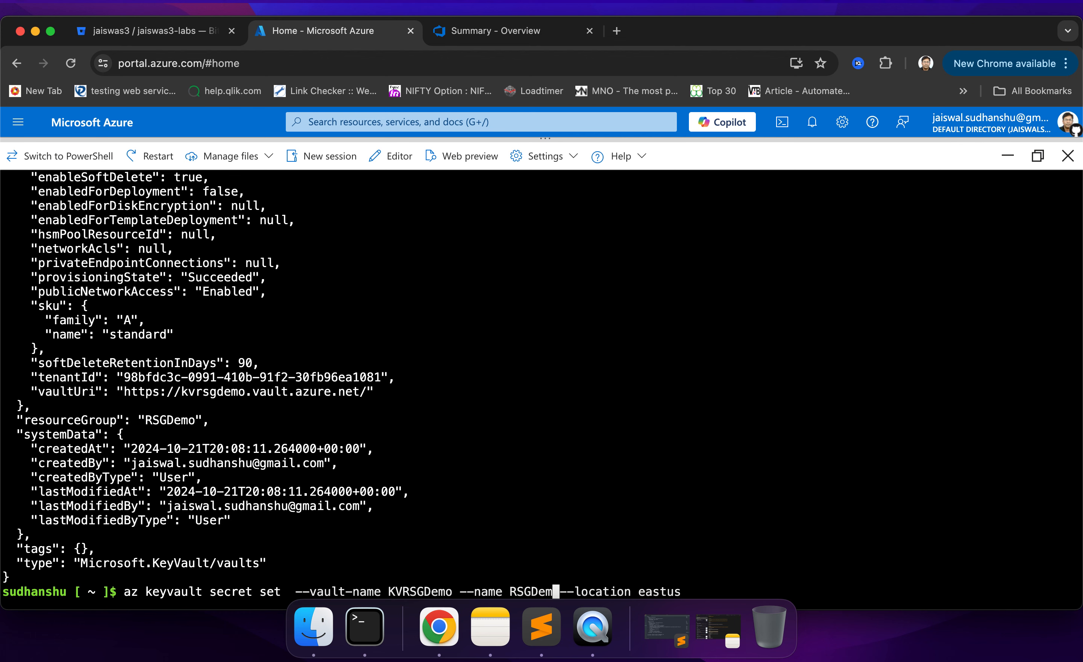
key(BackSpace)
key(BackSpace)
key(BackSpace)
key(BackSpace)
key(BackSpace)
key(BackSpace)
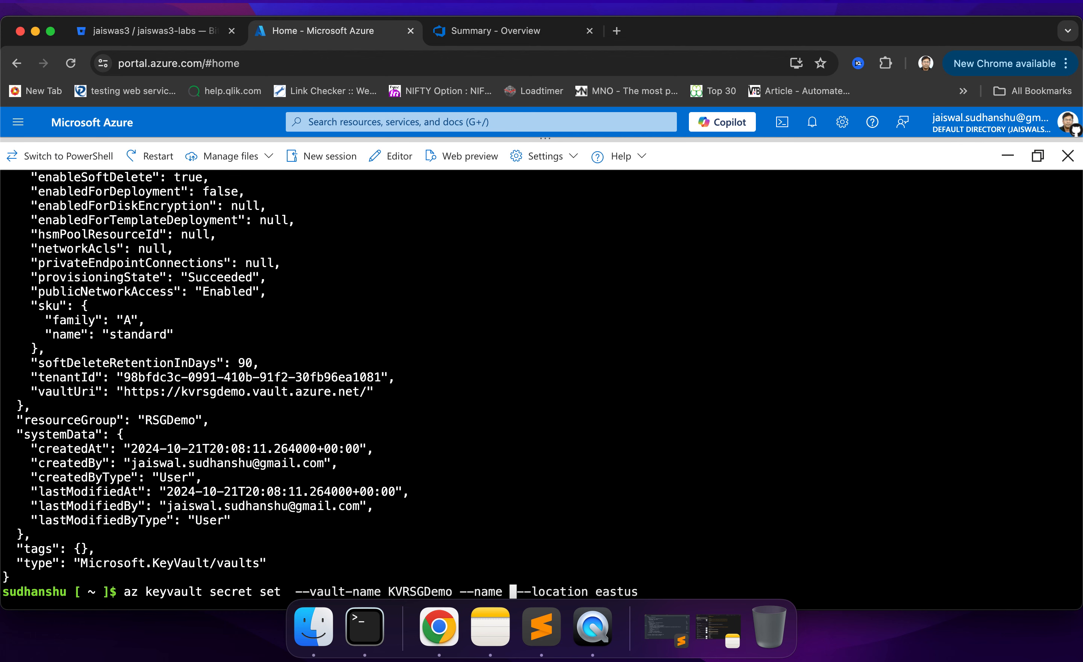
text(userto)
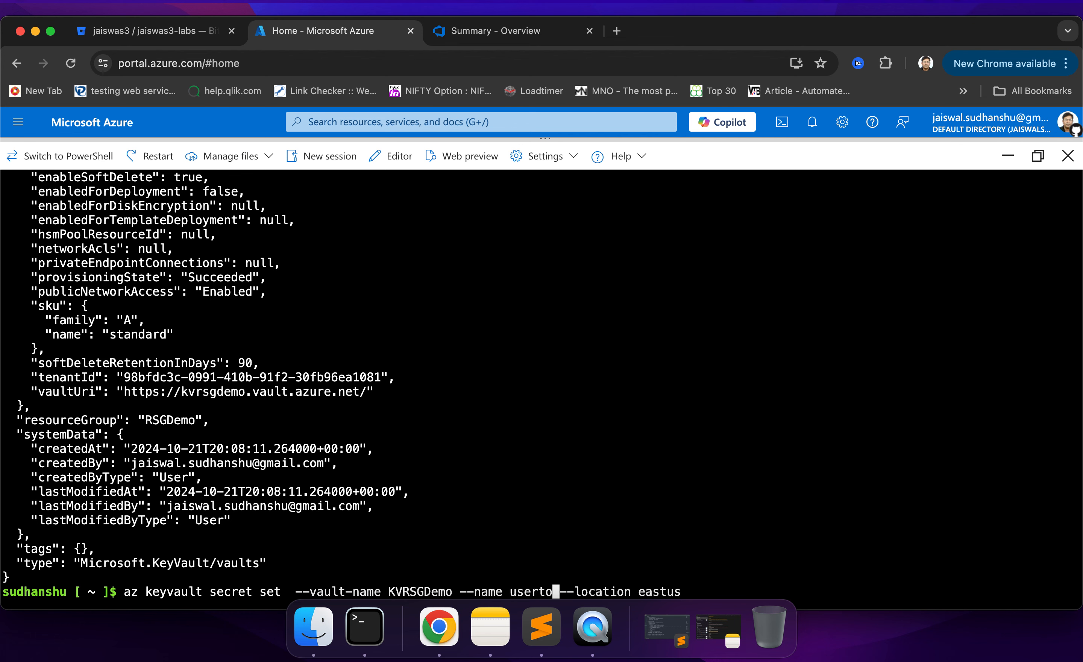
text(ken)
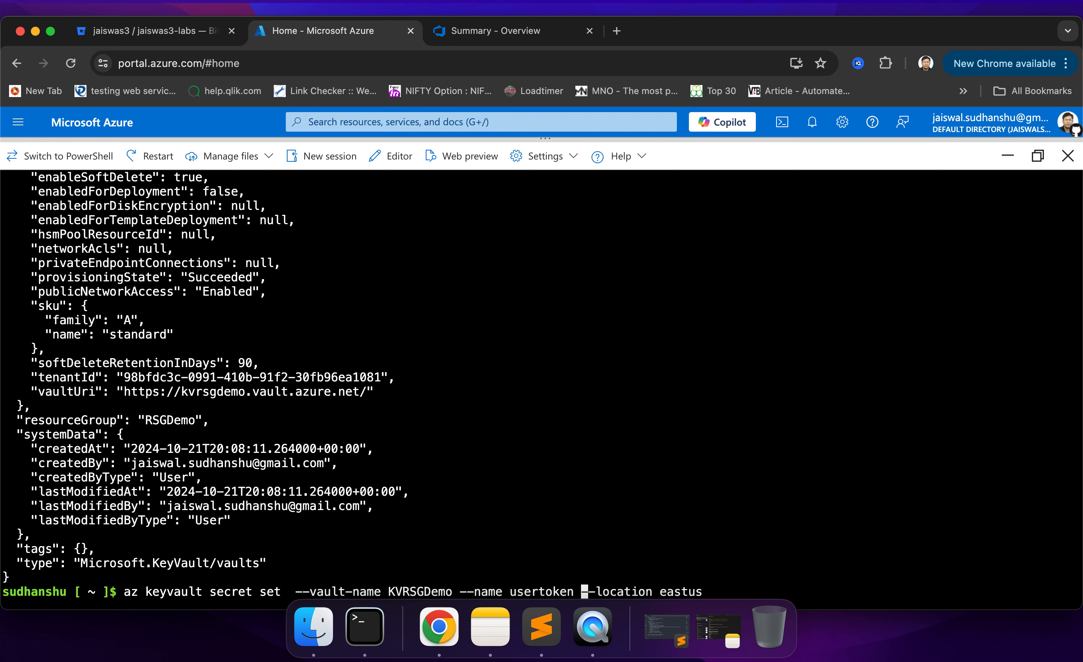
- Change the --location option after usertoken to --value
key(Right)
key(Right)
key(Right)
key(Right)
key(Right)
key(Right)
key(Right)
key(Right)
key(Right)
key(Right)
key(BackSpace)
key(BackSpace)
key(BackSpace)
key(BackSpace)
key(BackSpace)
key(BackSpace)
key(BackSpace)
key(BackSpace)
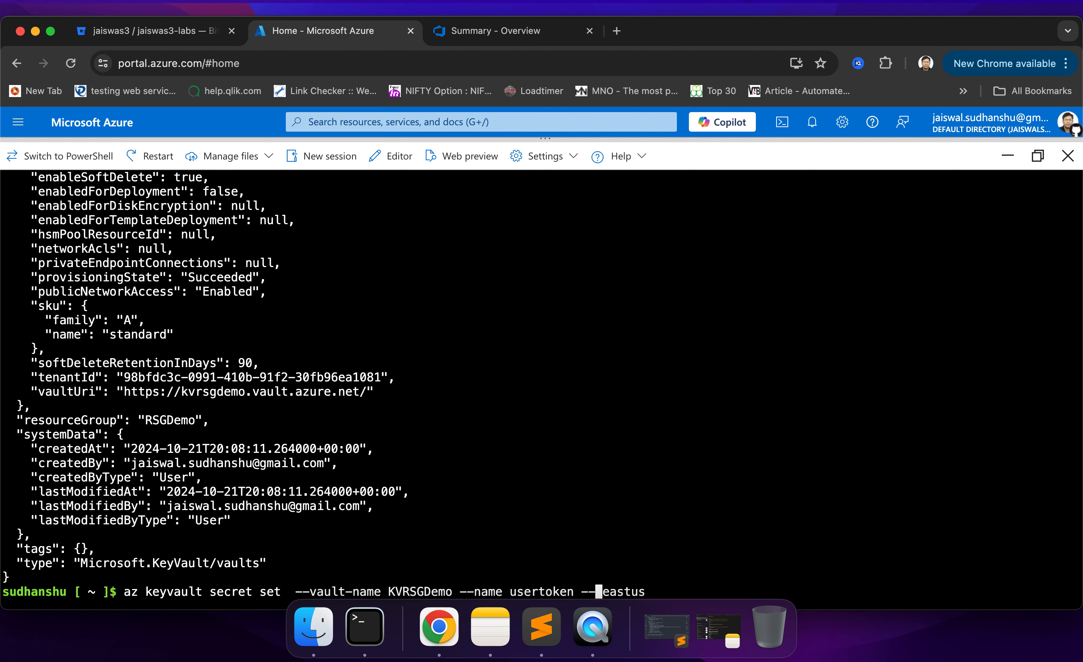
text(value)
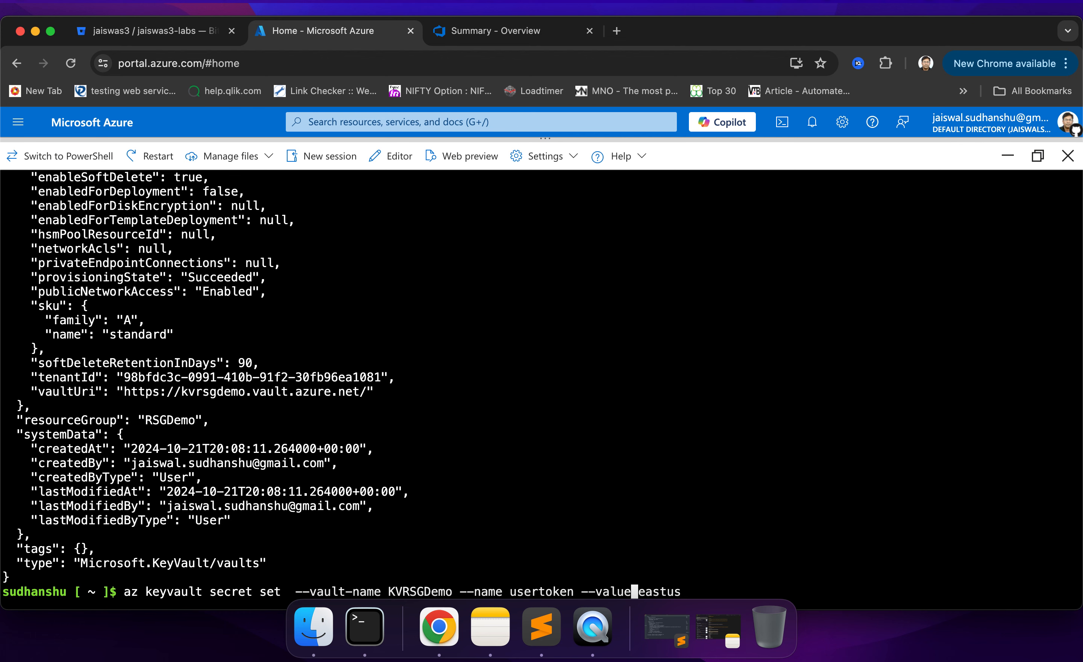
- Remove eastus after the --value option at the end of the command
key(Right)
key(Right)
key(Right)
key(Right)
key(Right)
key(Right)
key(BackSpace)
key(BackSpace)
key(BackSpace)
key(BackSpace)
key(BackSpace)
key(BackSpace)
- Switch to Terminal and copy the value of the token environment variable from the printed list
click(365, 629)
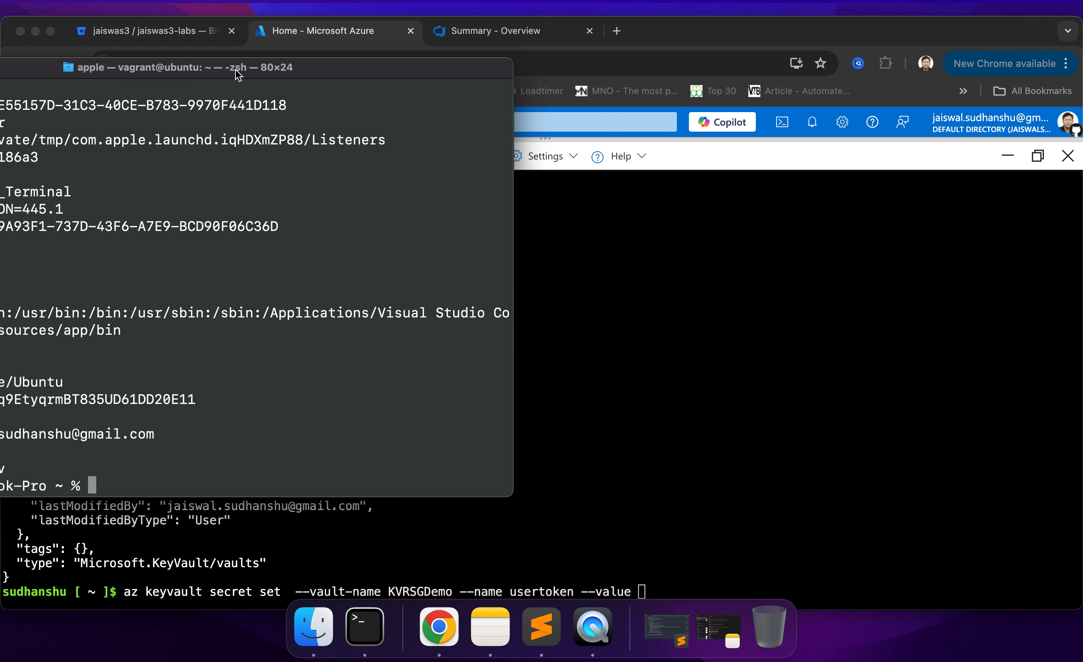
drag(237, 73, 488, 92)
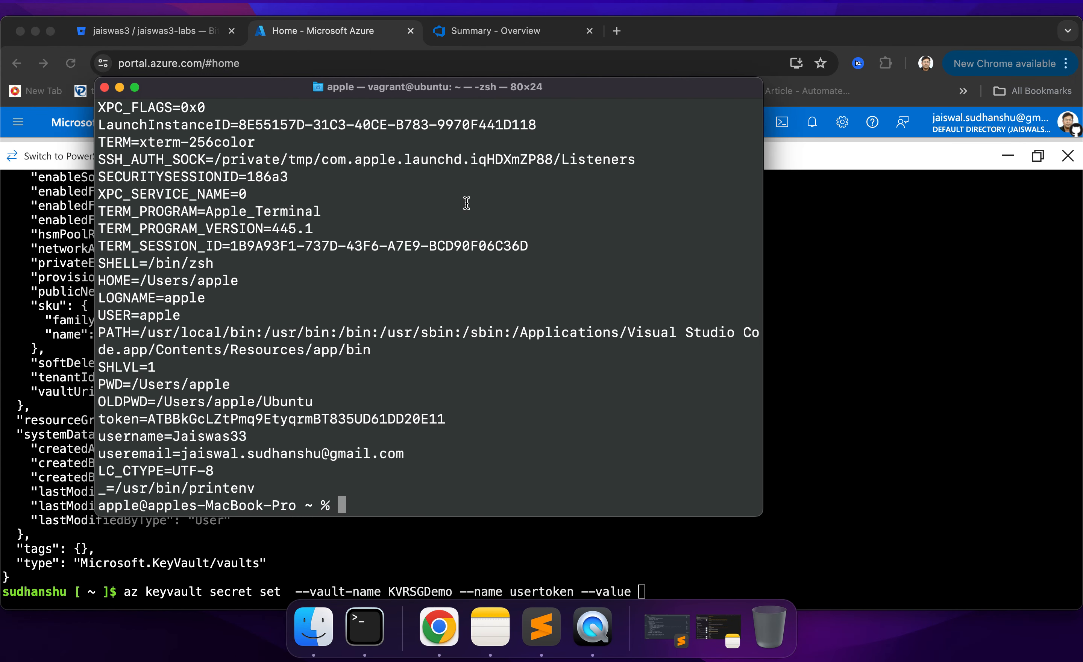
scroll(466, 203, up, 10)
scroll(466, 203, down, 3)
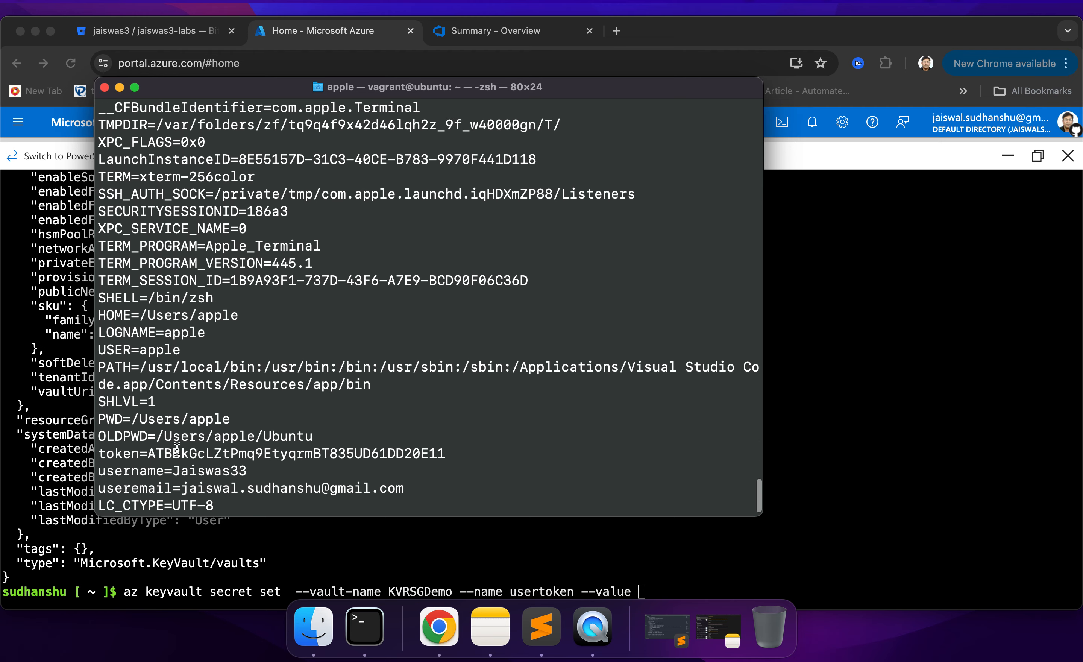
drag(149, 453, 452, 455)
key(super+c)
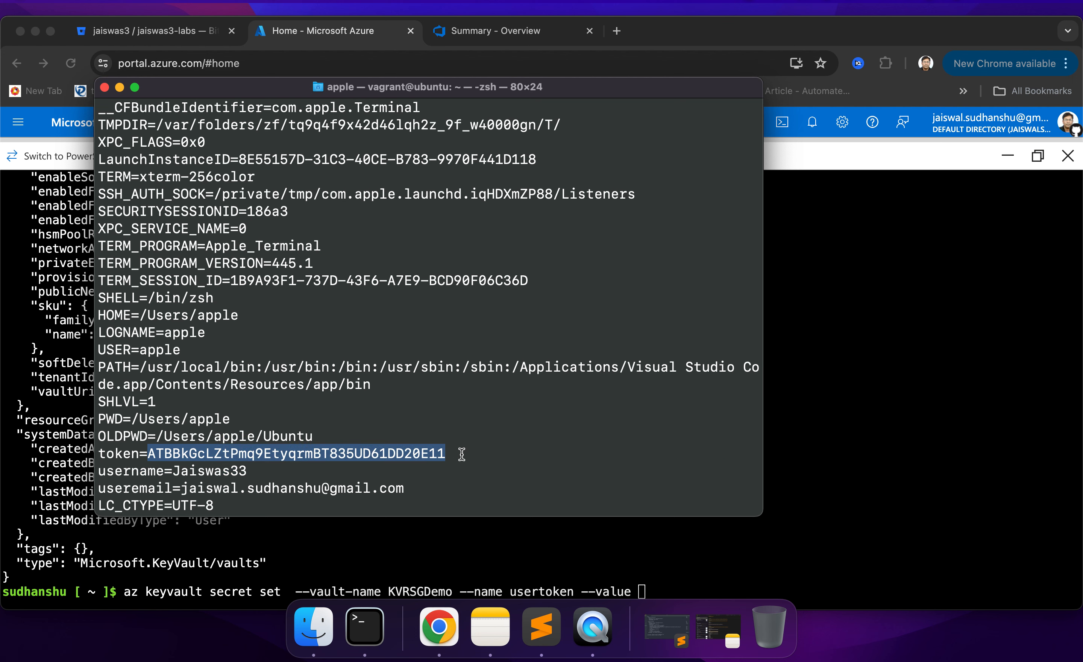
- Return to Cloud Shell, paste the copied token after --value, and run the secret set command
click(489, 558)
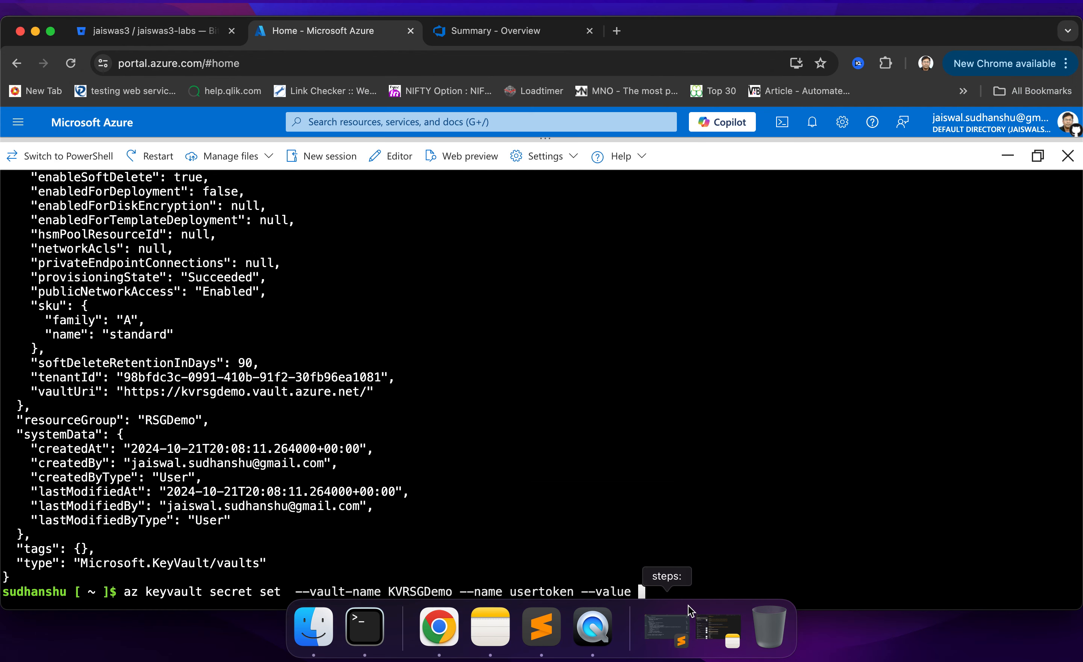
key(super+v)
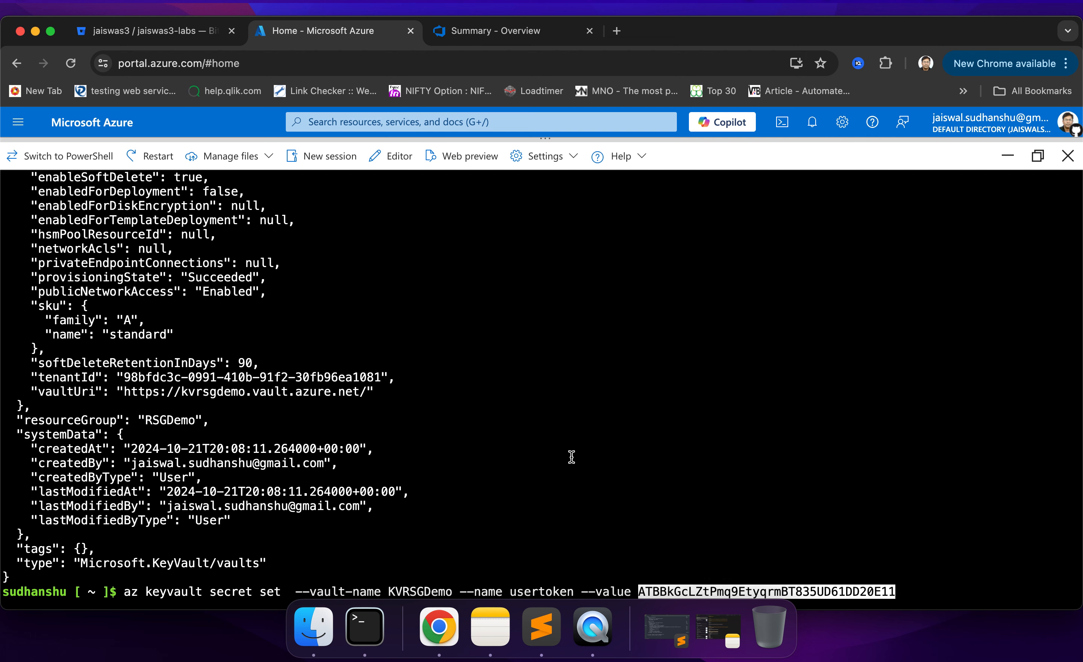
key(Return)
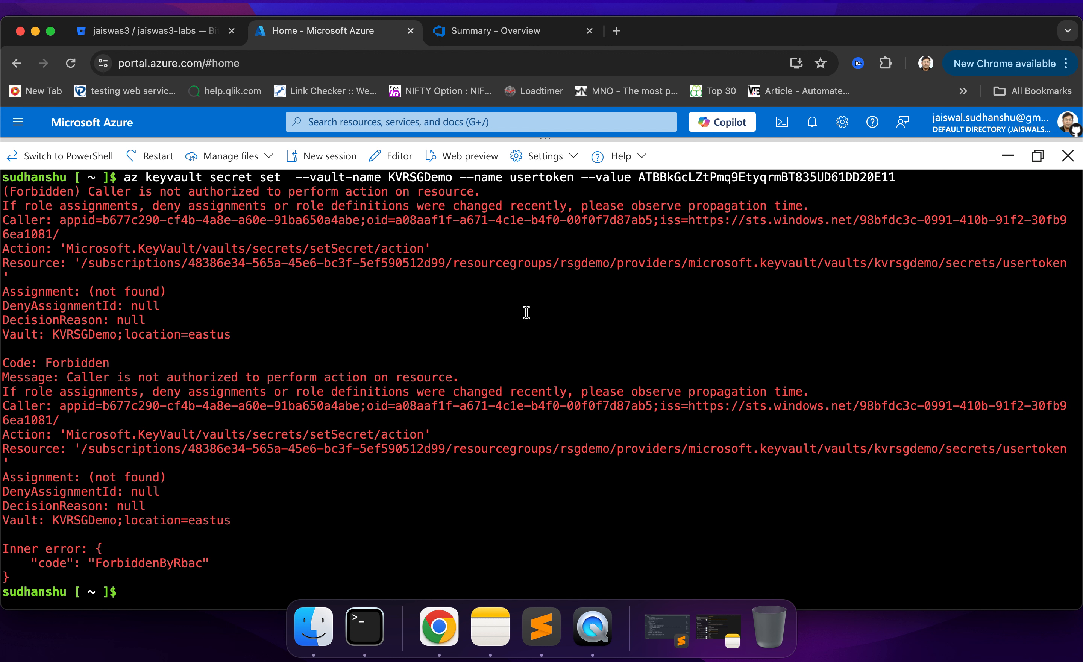
scroll(526, 313, up, 3)
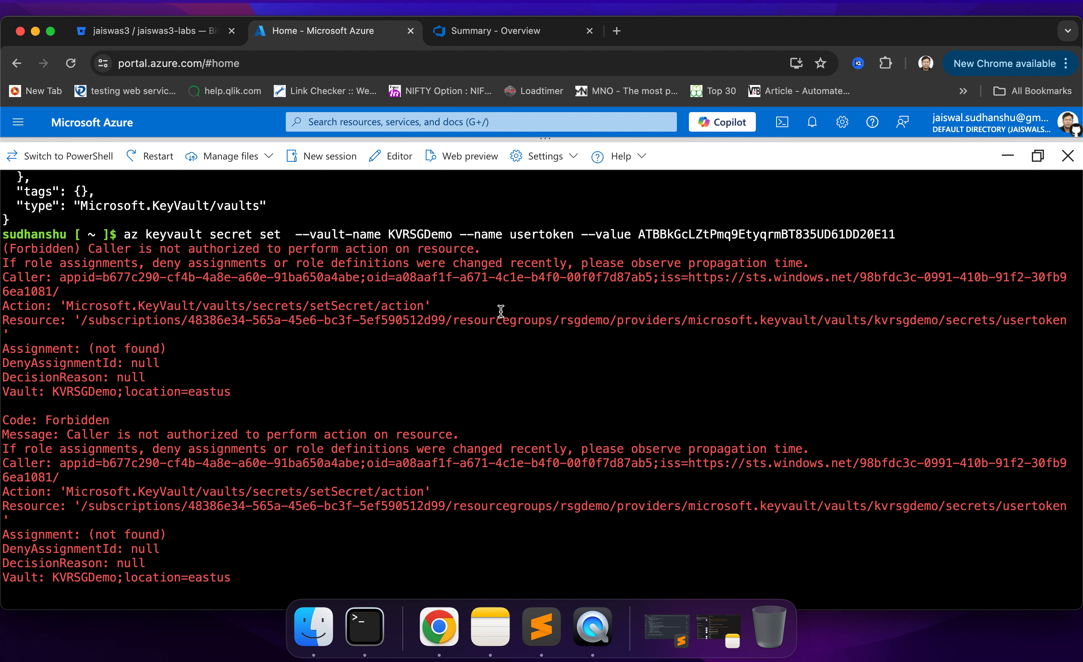
- Minimize Cloud Shell and open the access control (IAM) page of the KVRSGDemo key vault
click(1011, 156)
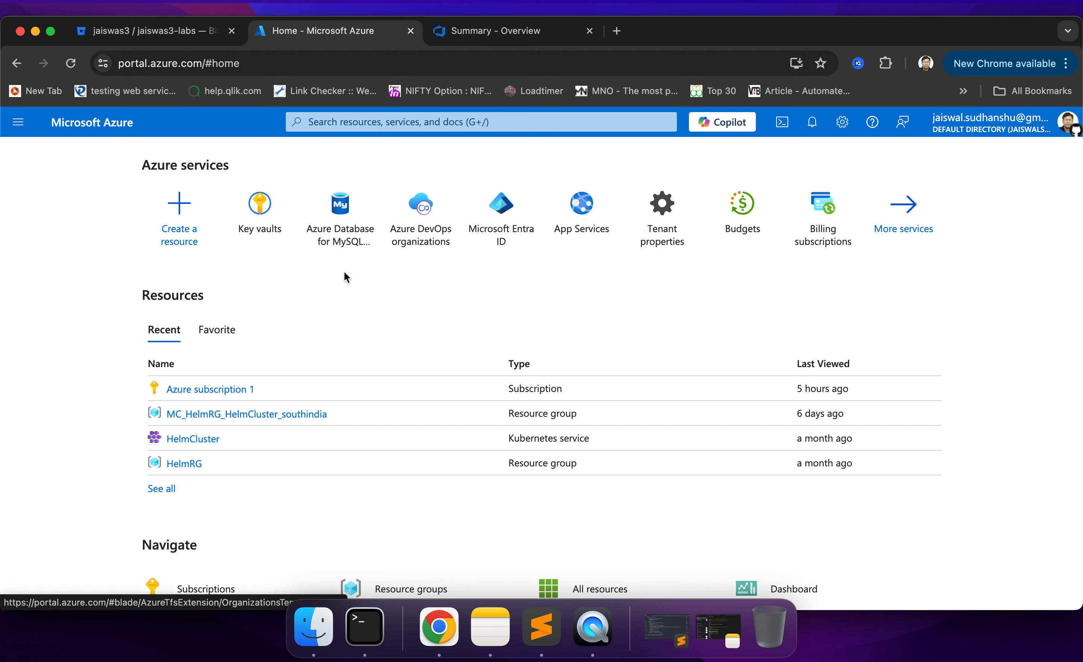
click(259, 205)
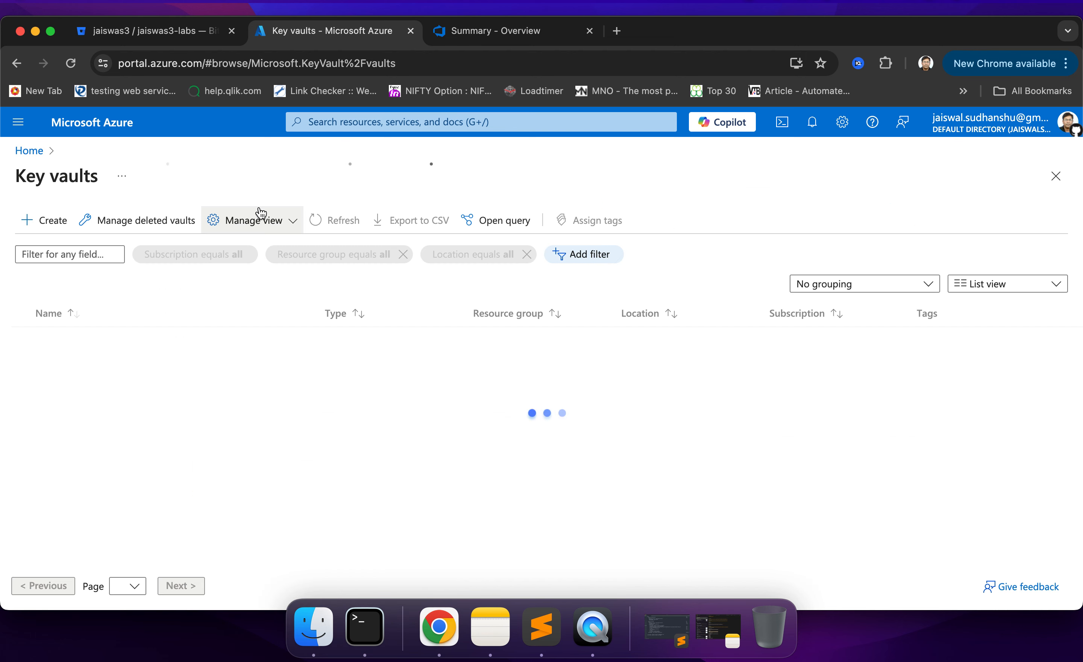
click(82, 340)
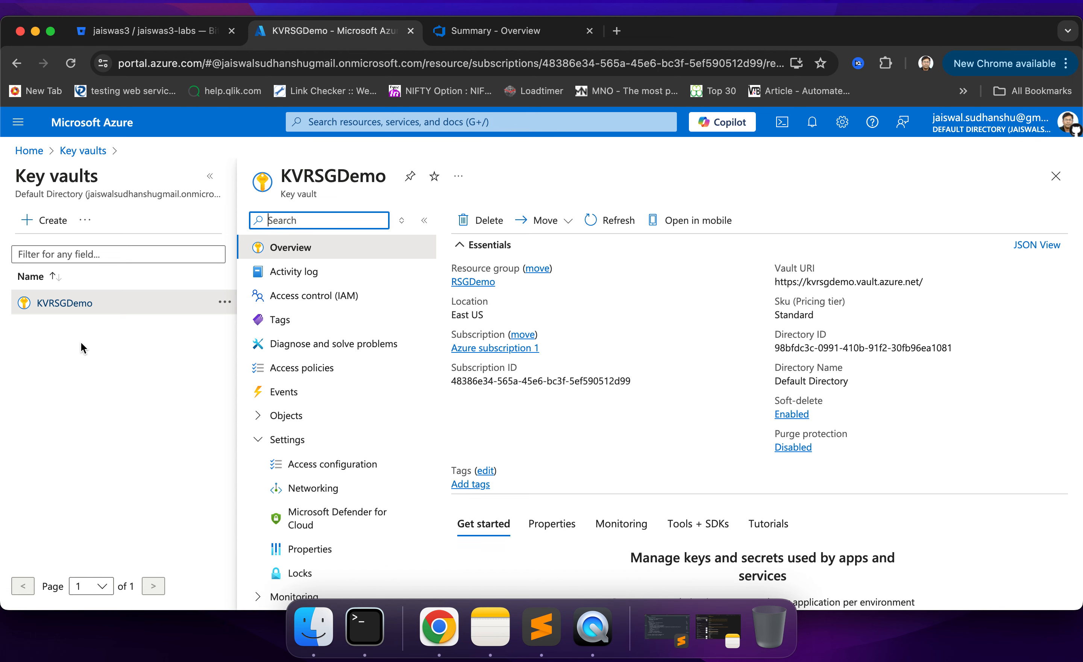
click(314, 298)
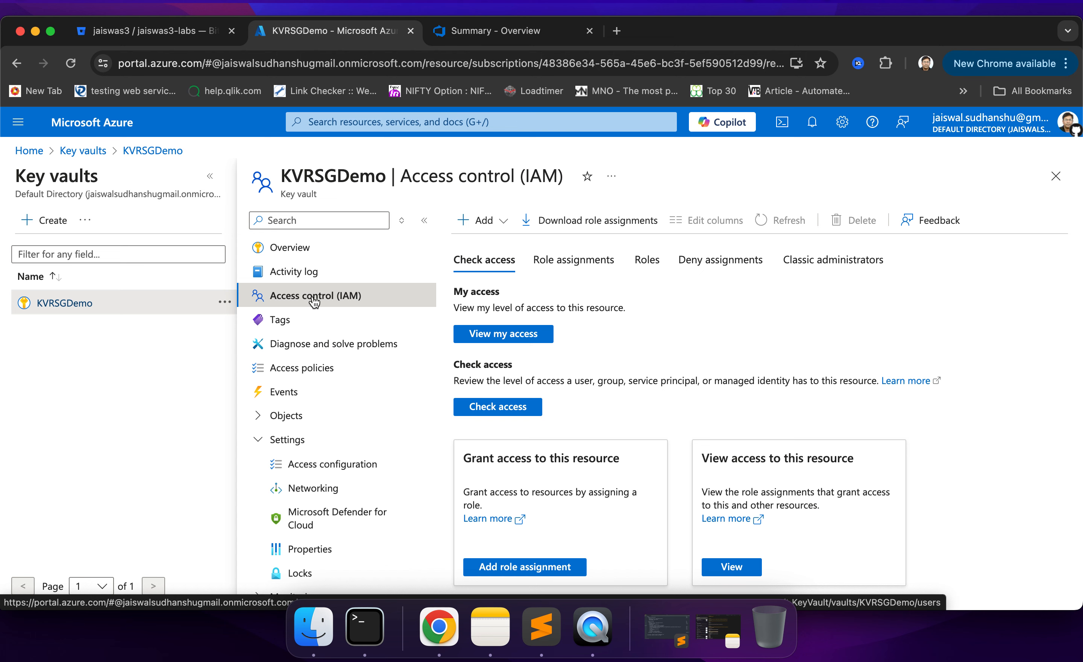
- Start a role assignment, search the roles for key vault admin, and choose Key Vault Administrator as its role
click(501, 222)
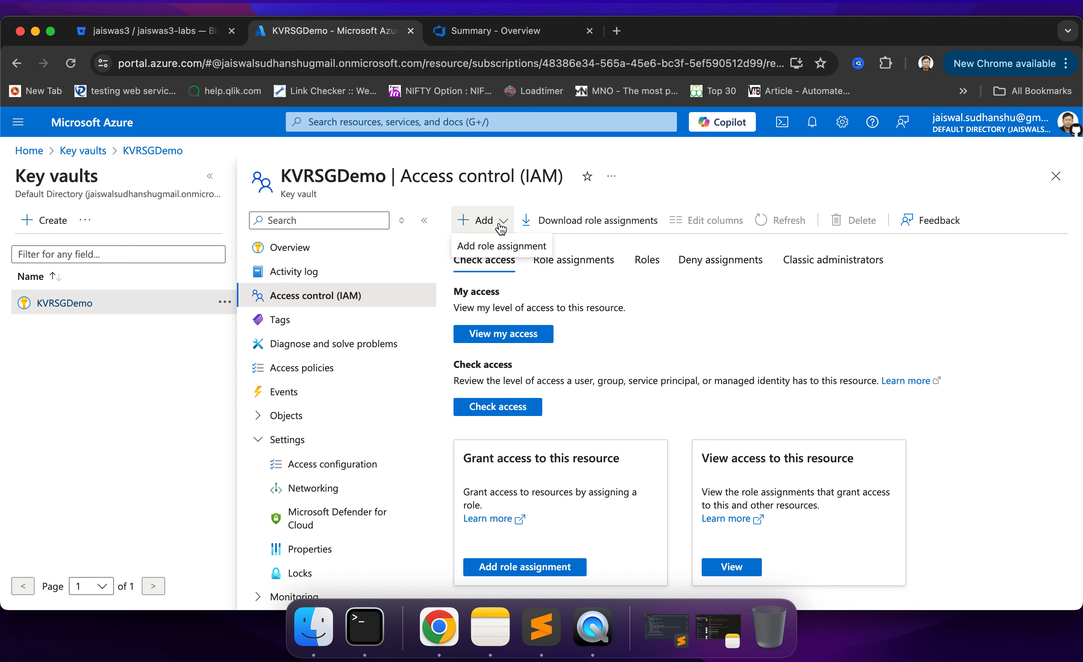
click(485, 248)
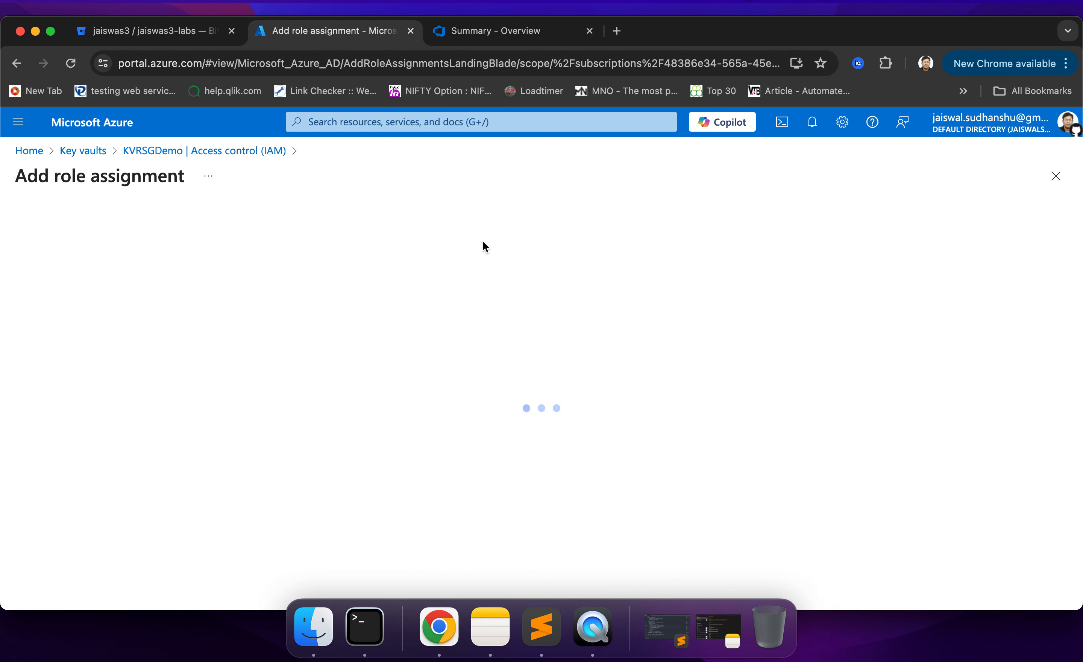
click(178, 361)
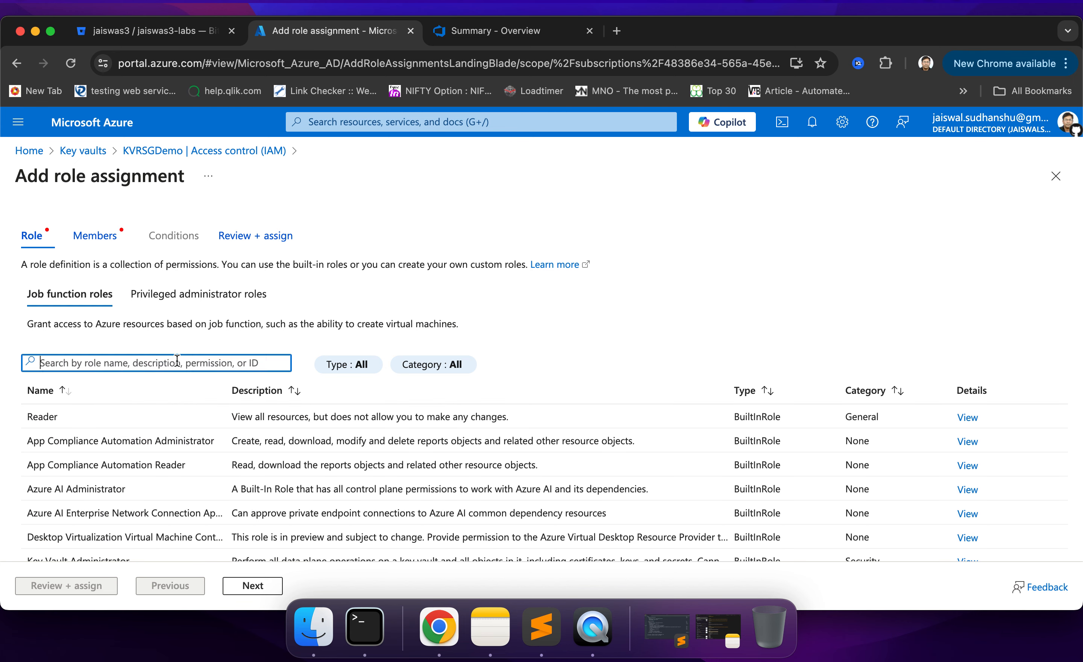
text(key)
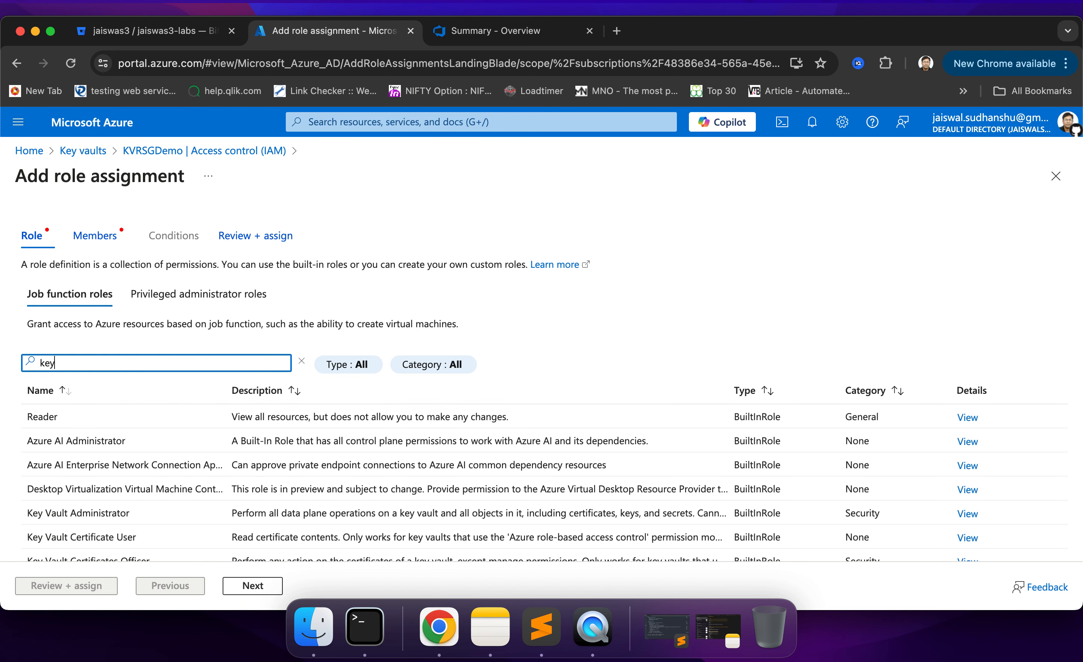
text( vault)
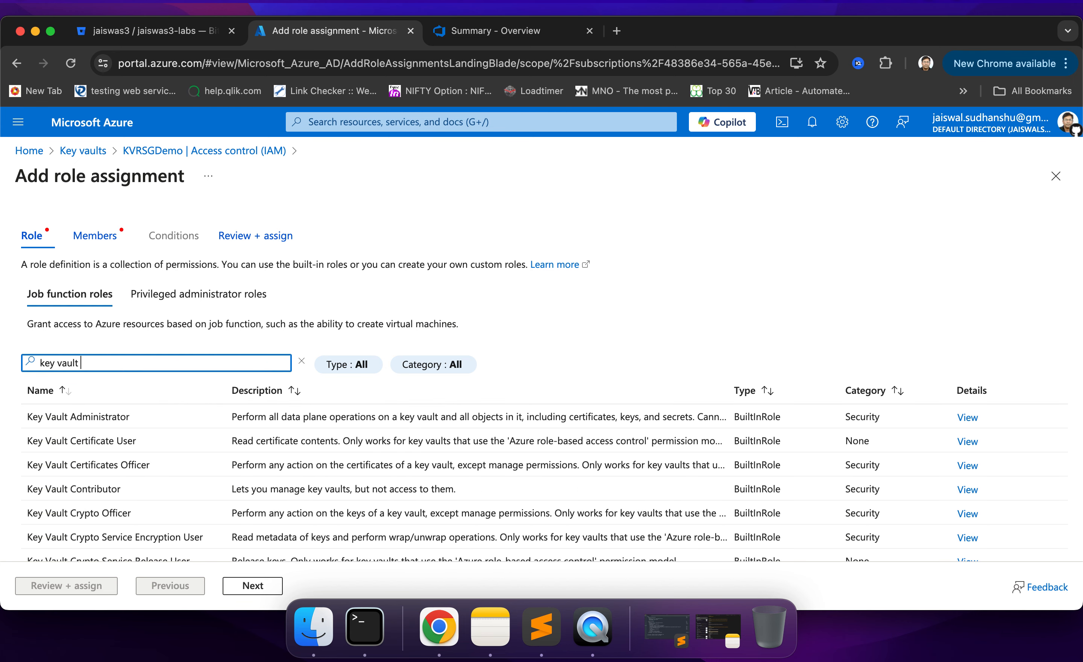
text( admin)
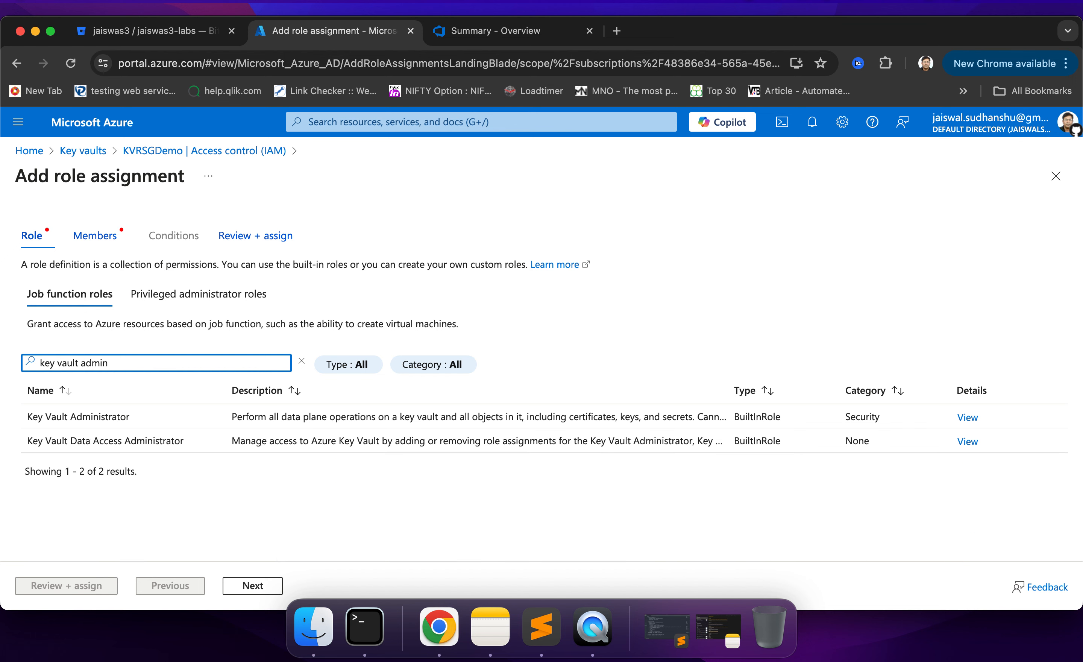
click(148, 421)
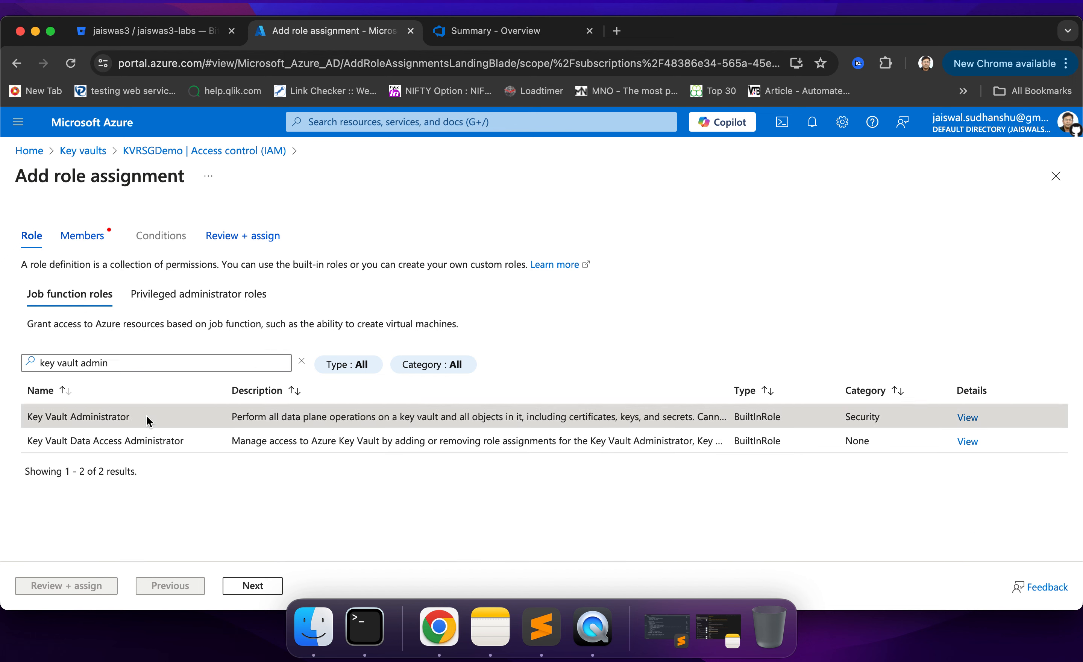
click(247, 588)
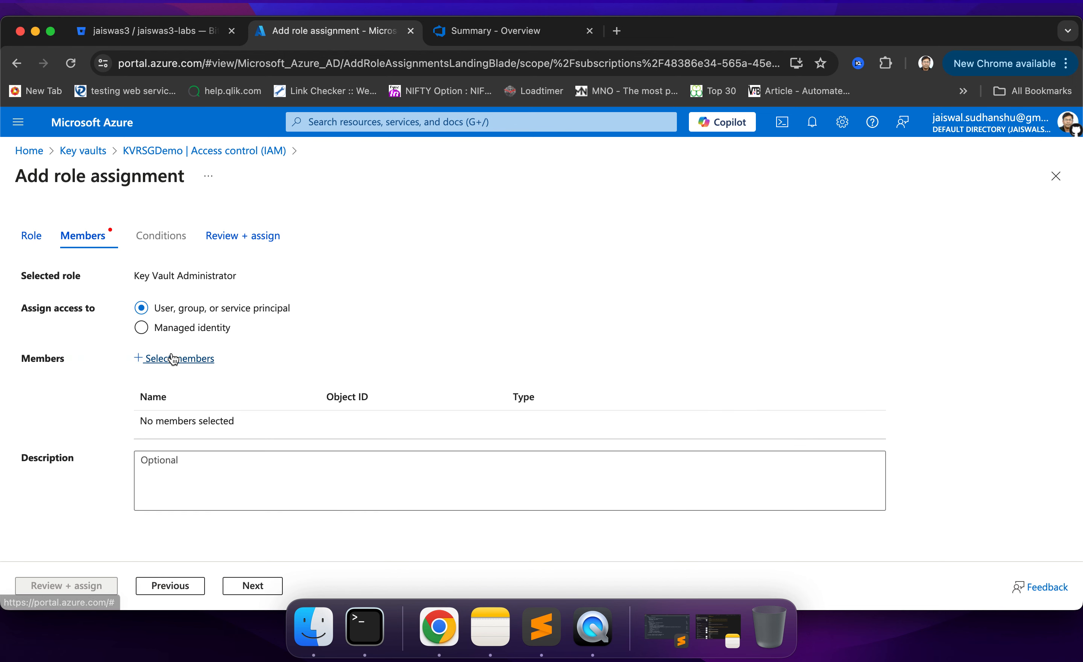
- Add the guest user account and ServiceConnApp as members, and complete the Key Vault Administrator role assignment
click(162, 361)
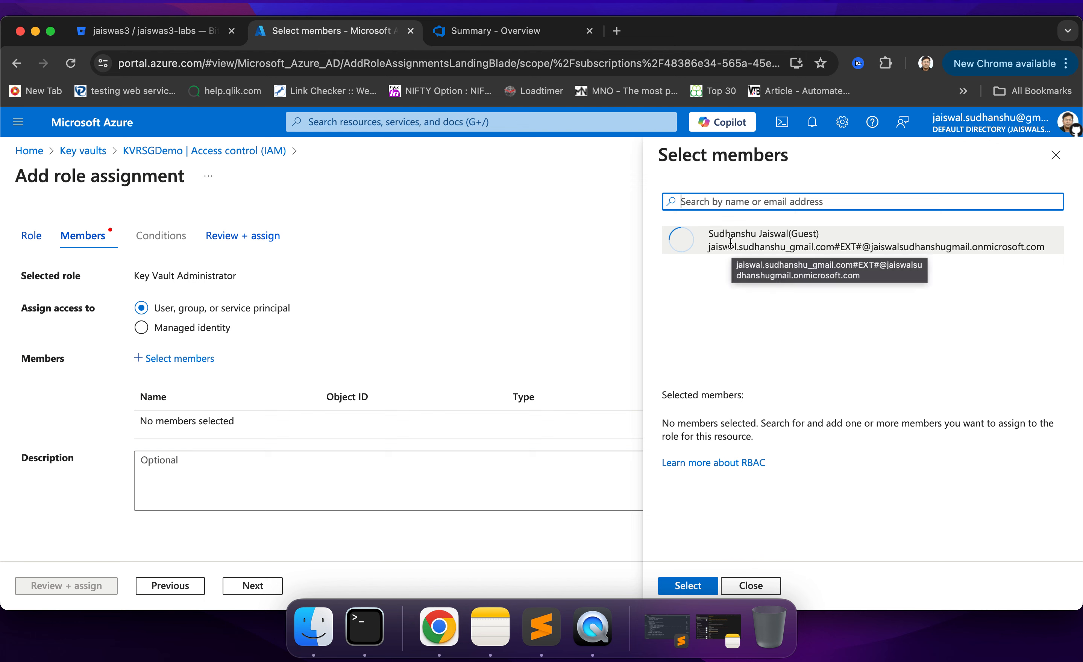
click(714, 248)
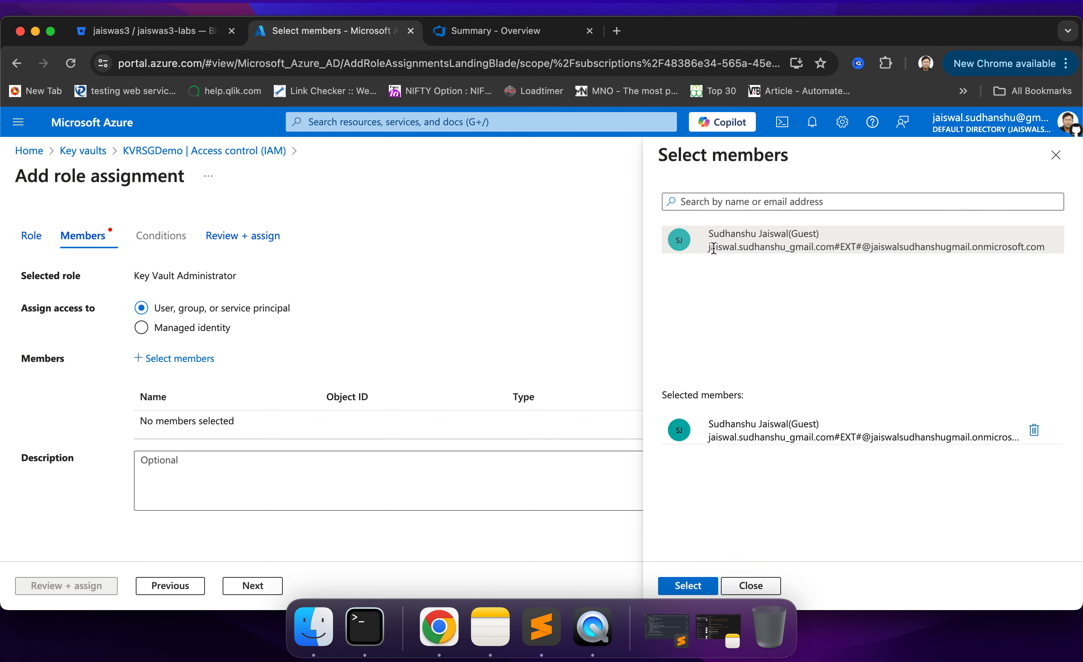
click(696, 201)
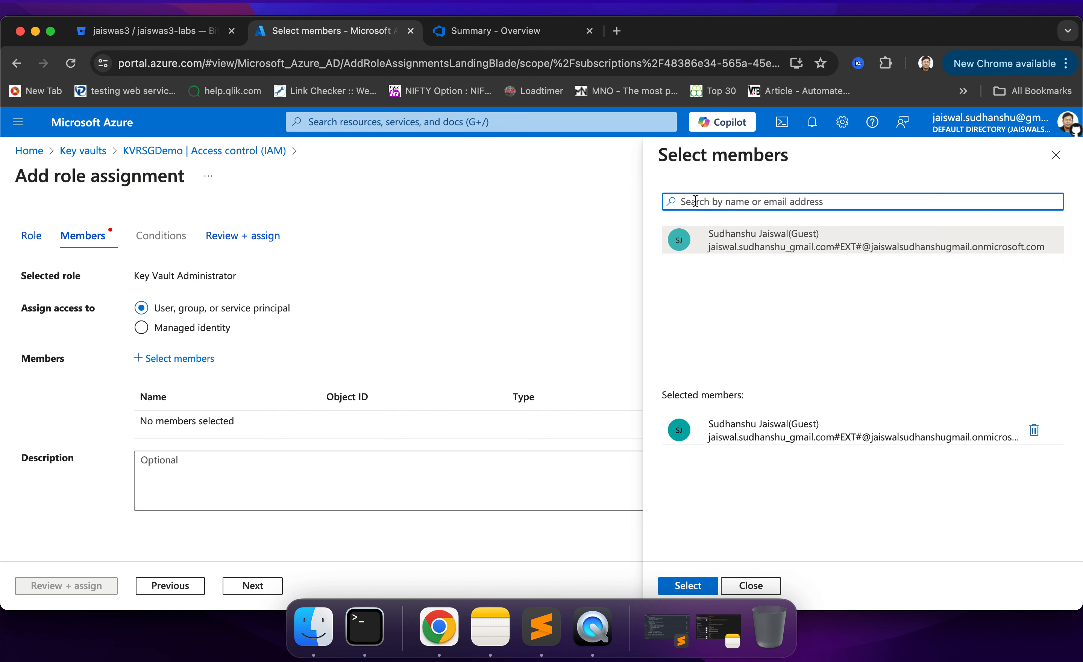
text(Service)
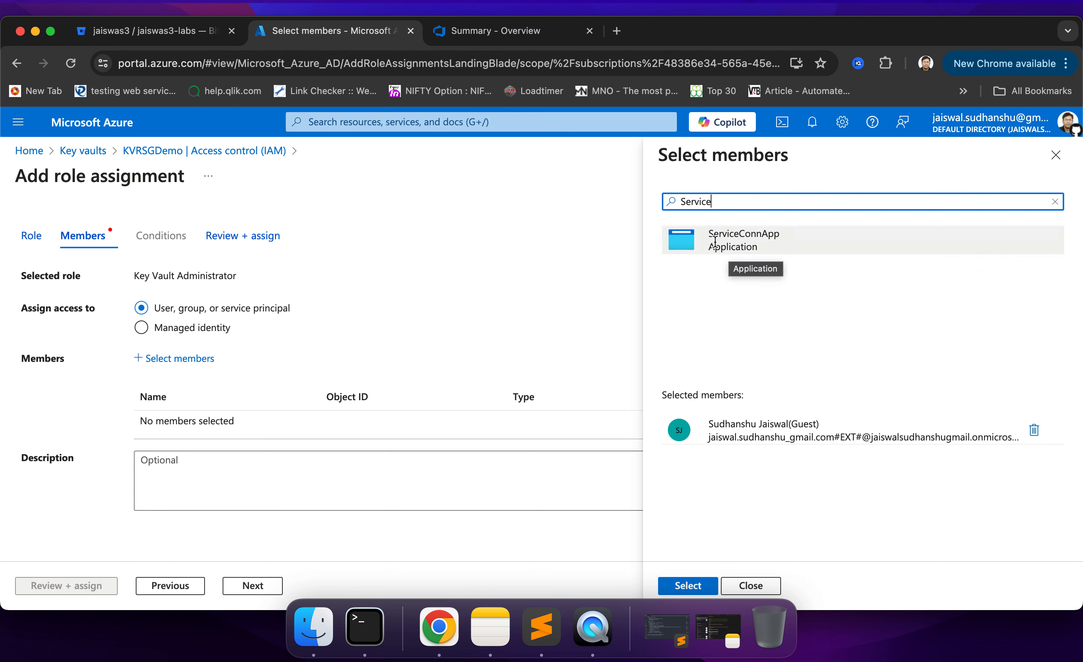
click(766, 243)
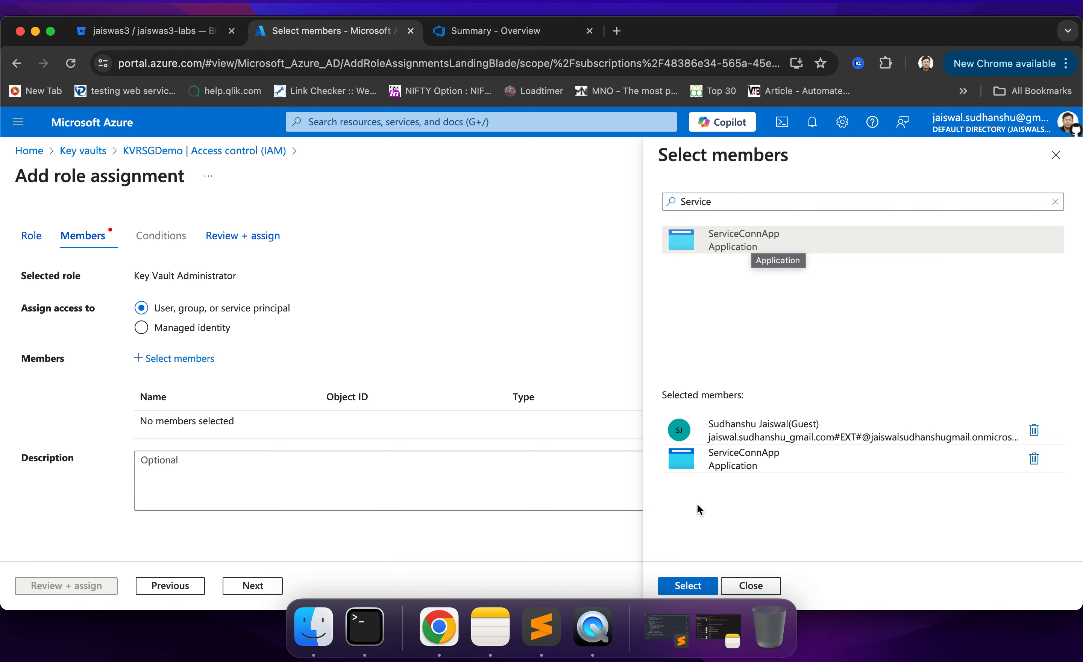
click(689, 587)
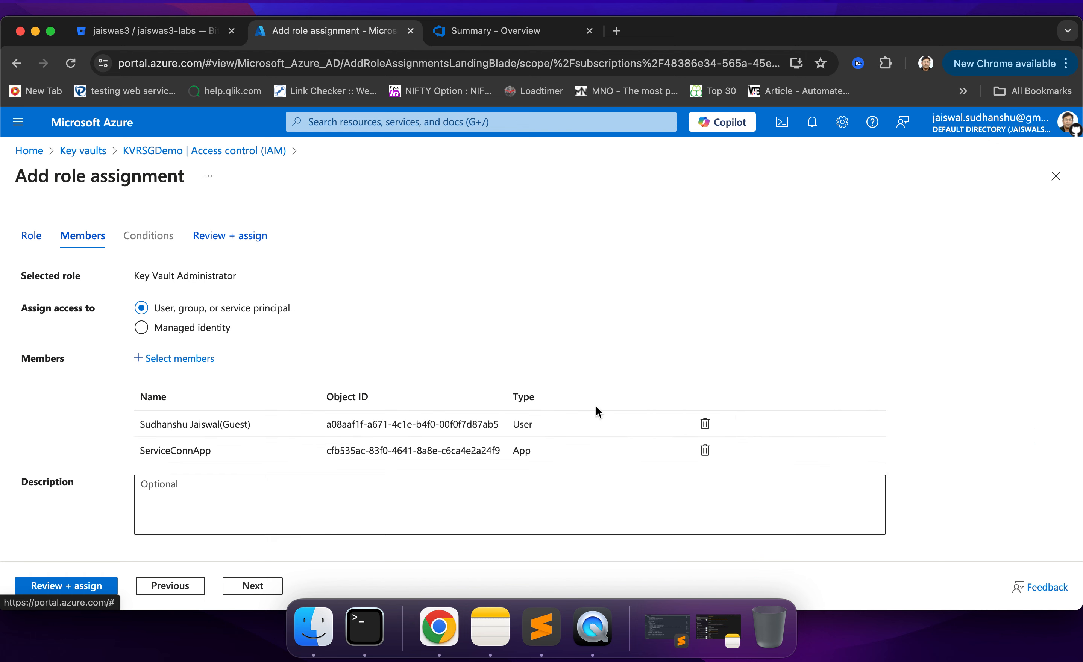
click(54, 588)
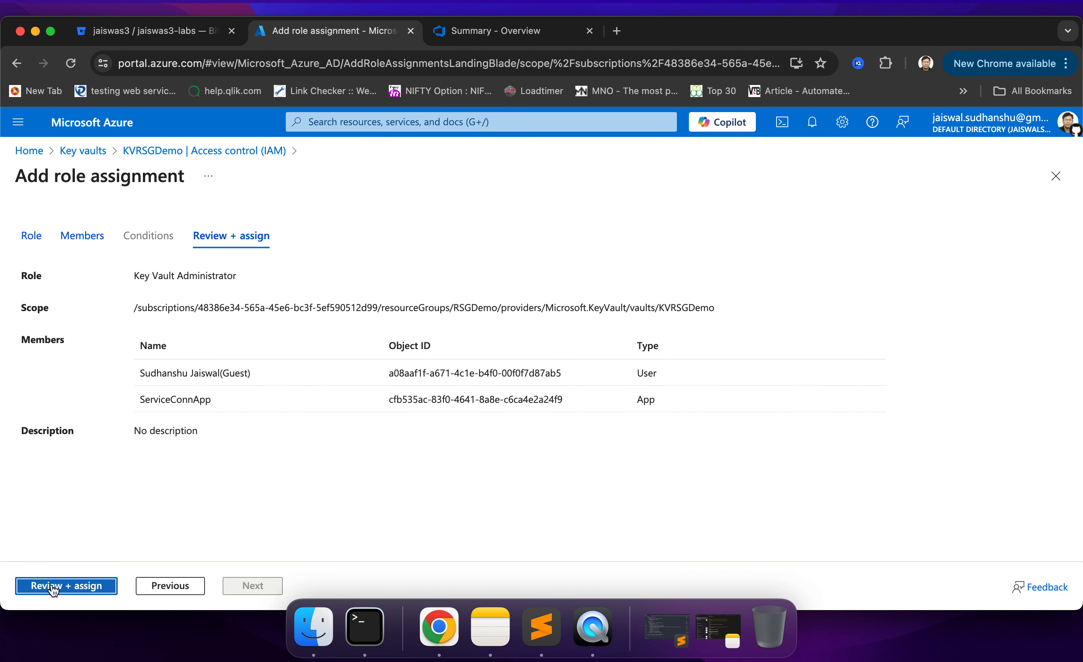
click(52, 588)
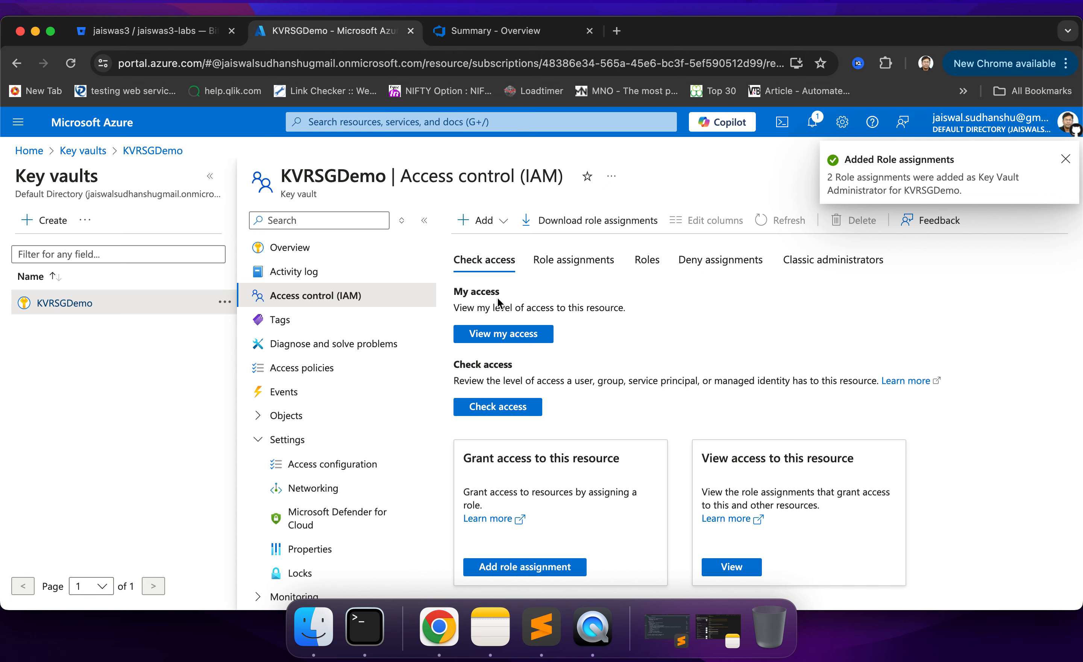
- Refresh the KVRSGDemo overview, reopen Cloud Shell, and rerun the previous command that stores the token value as the usertoken secret
click(273, 249)
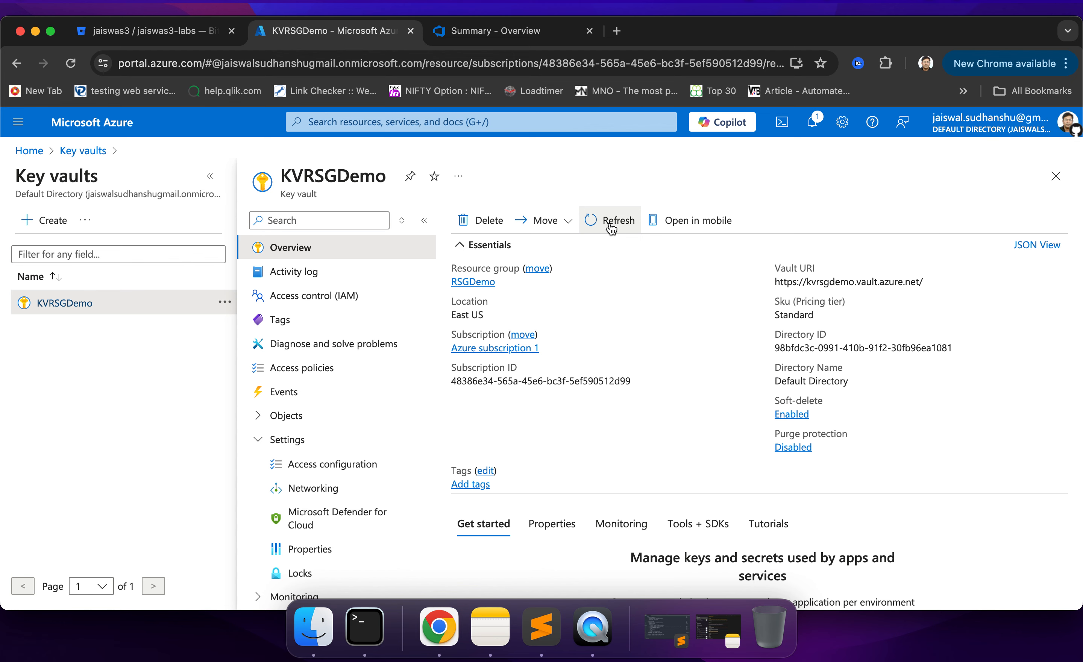
click(611, 227)
click(783, 126)
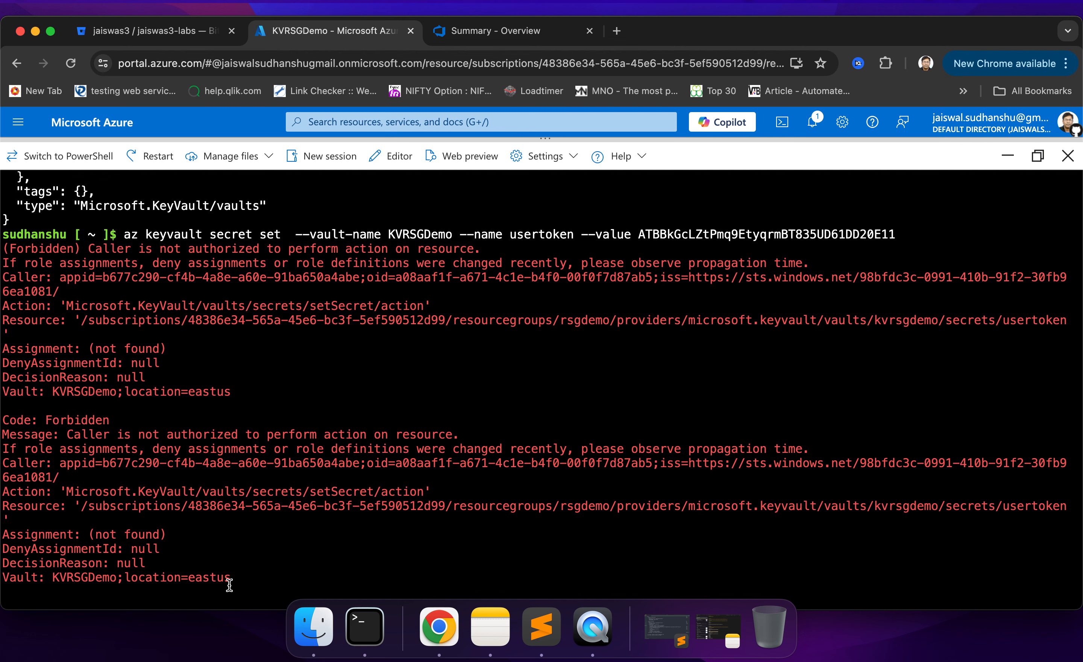
scroll(230, 585, down, 2)
scroll(229, 585, down, 2)
key(Up)
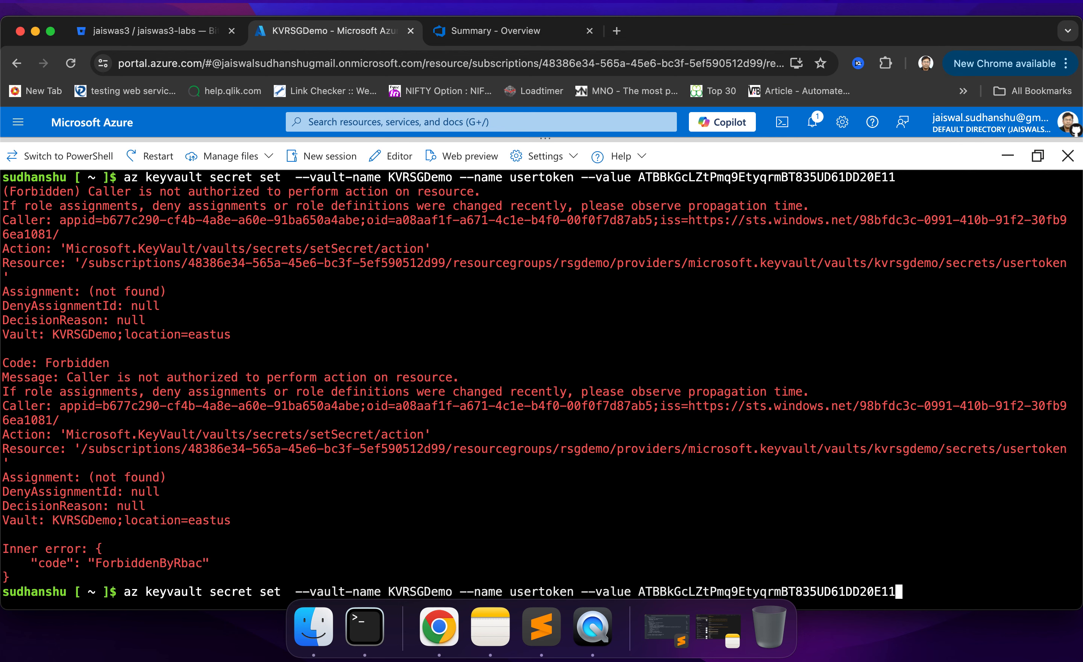
key(Return)
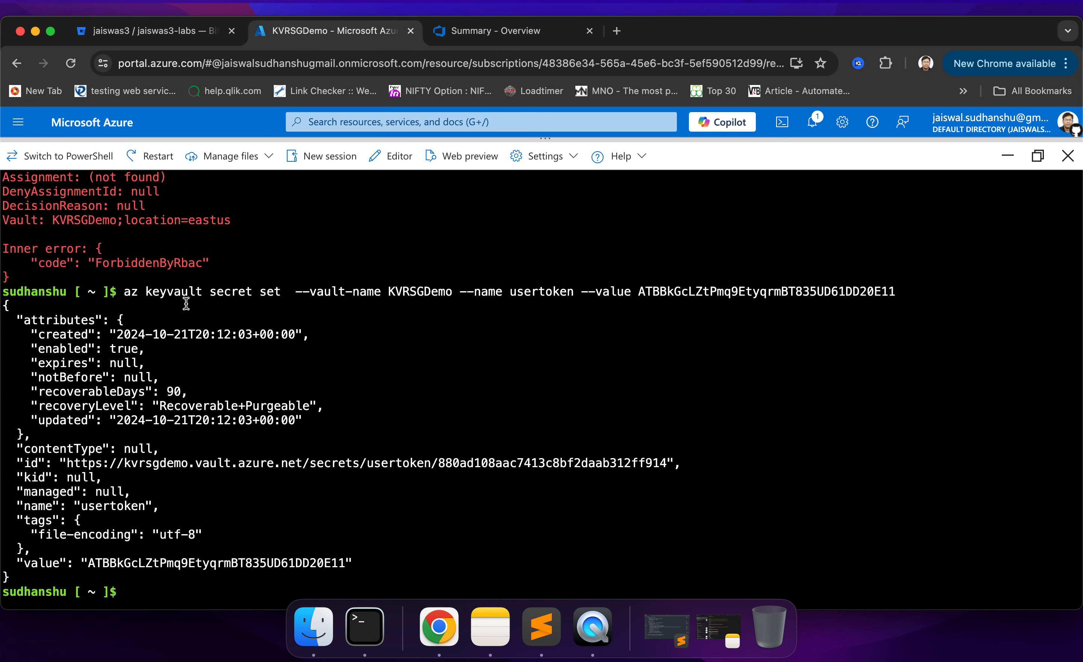
- Review the usertoken secret name and the KVRSGDemo vault name in the earlier Cloud Shell commands
double_click(520, 292)
scroll(421, 336, up, 4)
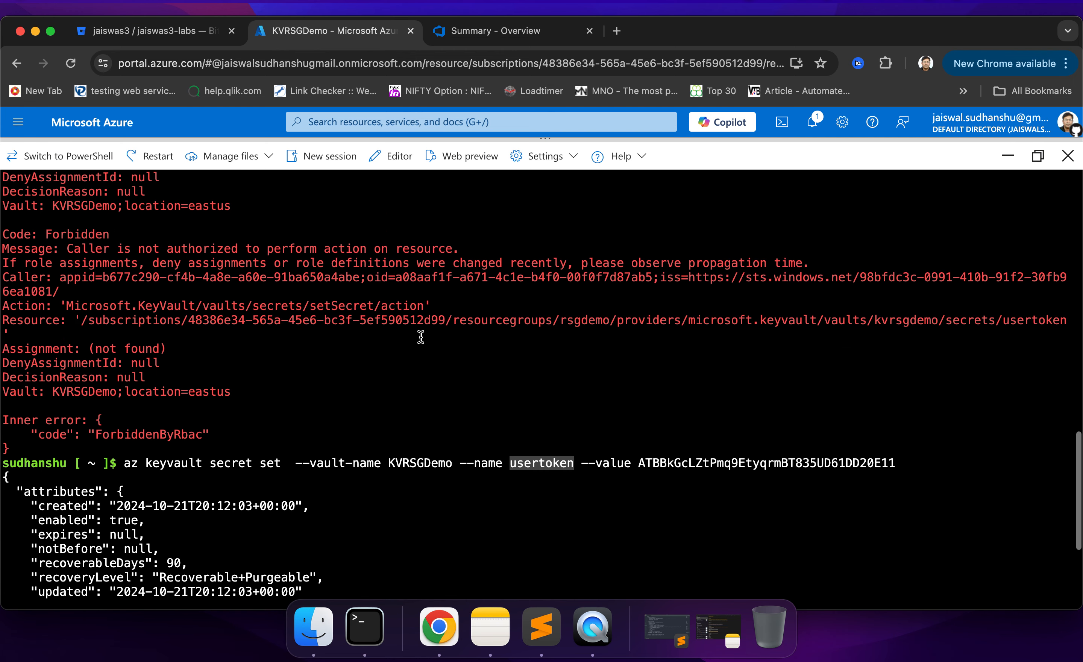
scroll(421, 337, up, 5)
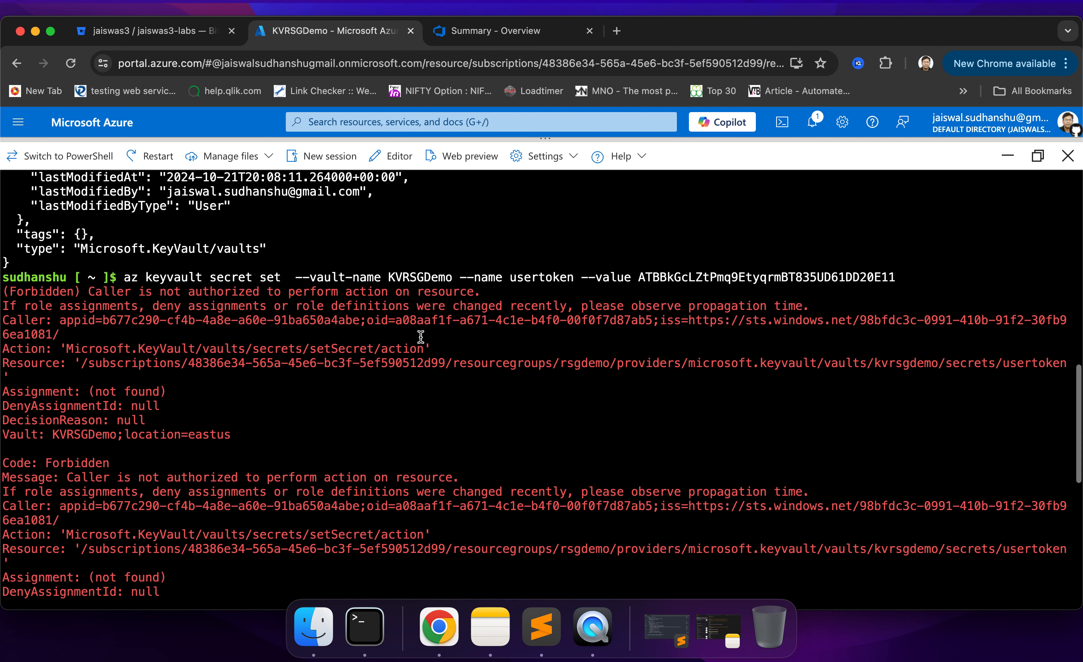
scroll(420, 278, up, 10)
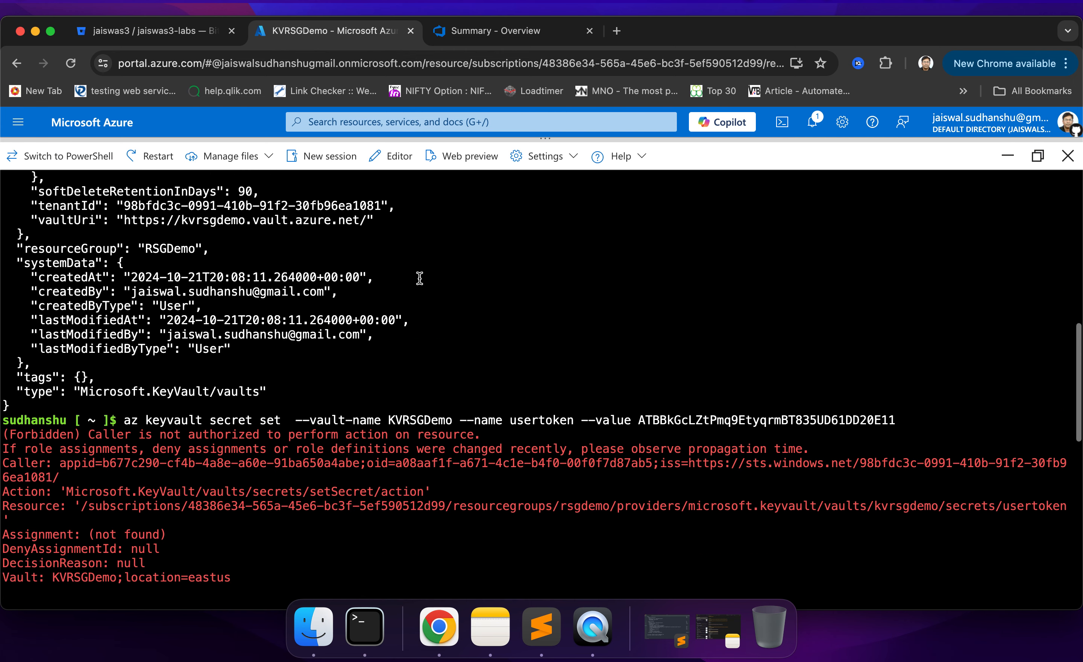
scroll(420, 278, up, 1)
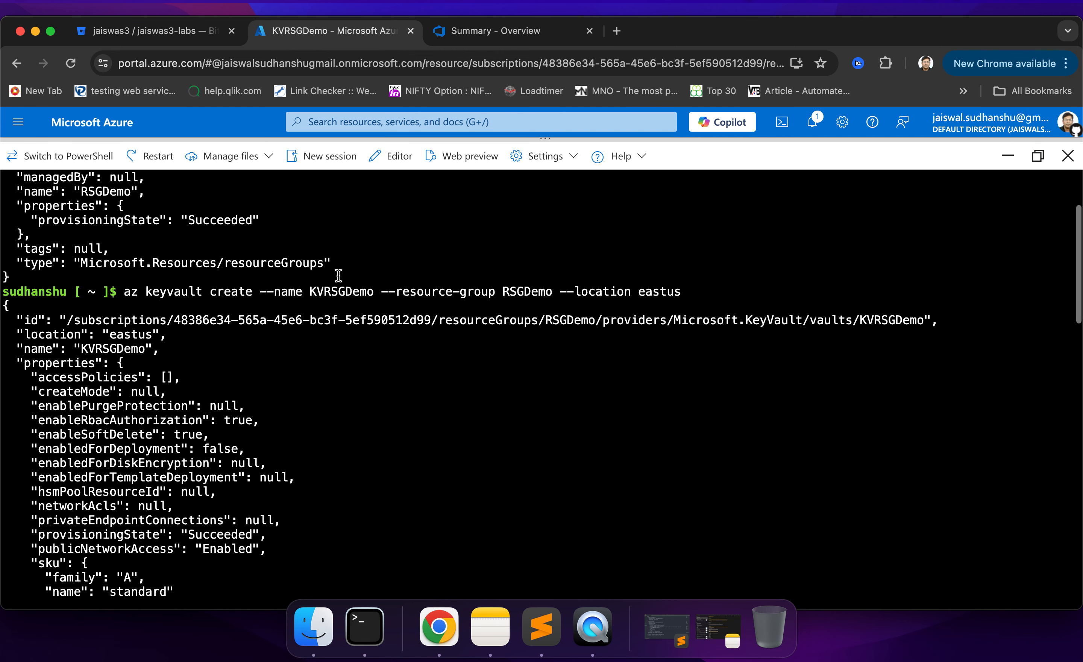
double_click(345, 293)
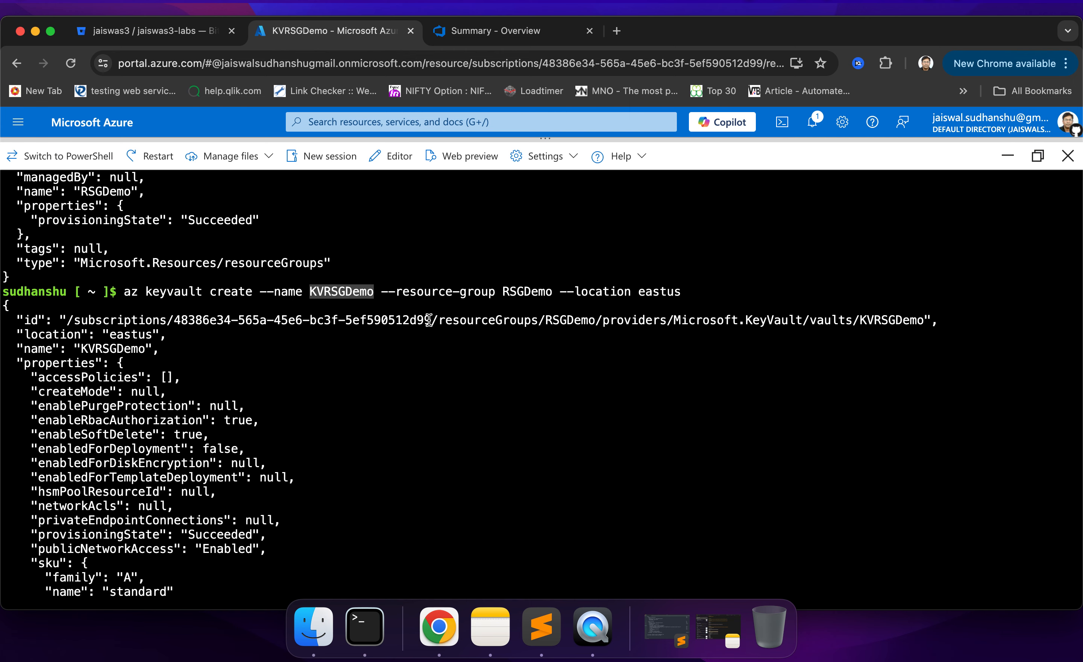
scroll(526, 348, up, 4)
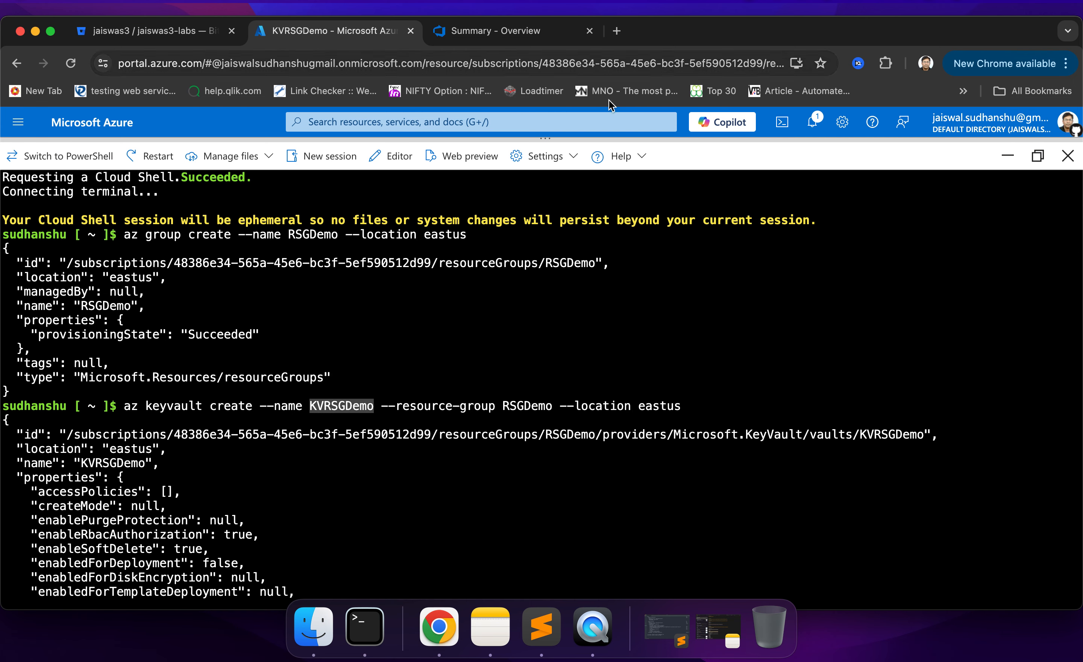
- Switch to the Azure DevOps project, open azure-pipelines.yml in its repository, and read through the pipeline steps
click(527, 36)
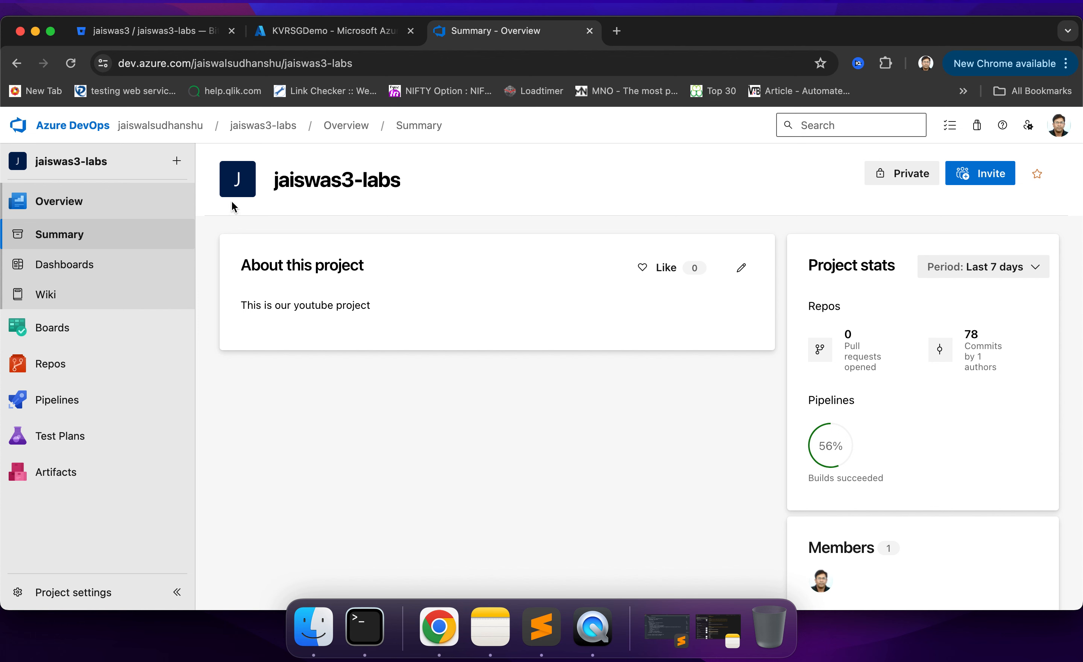
click(66, 365)
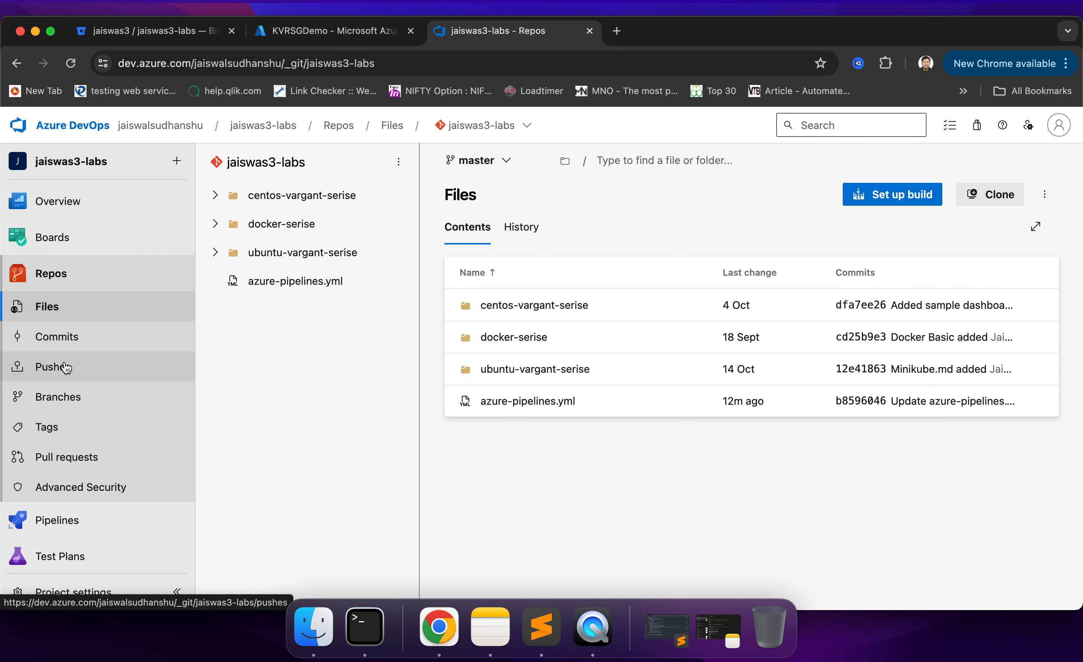
click(311, 282)
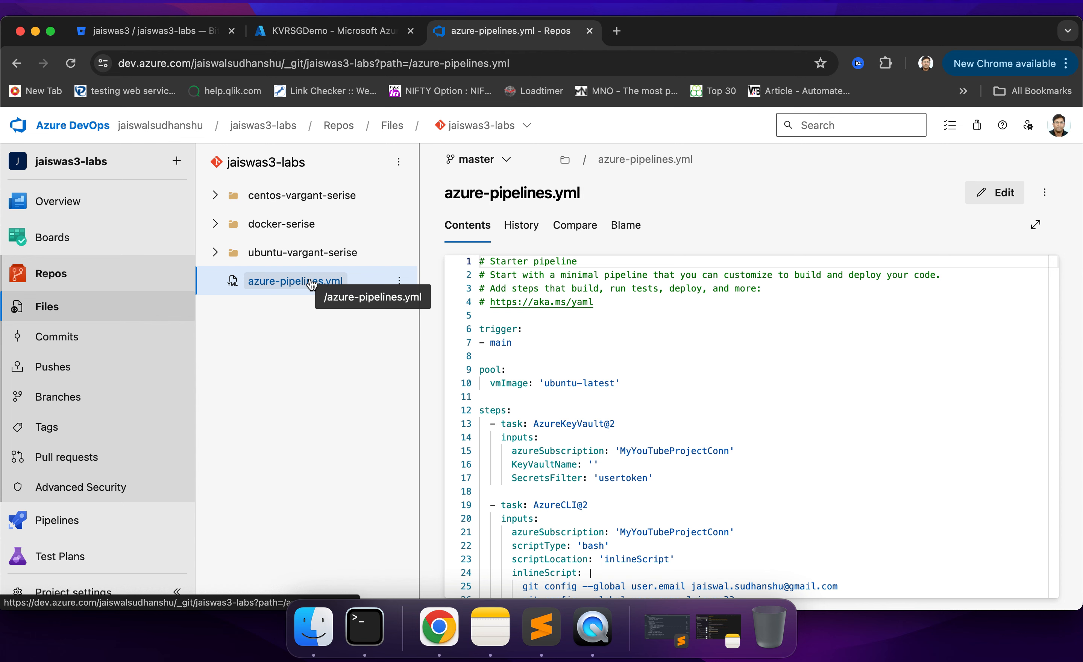
scroll(839, 402, down, 5)
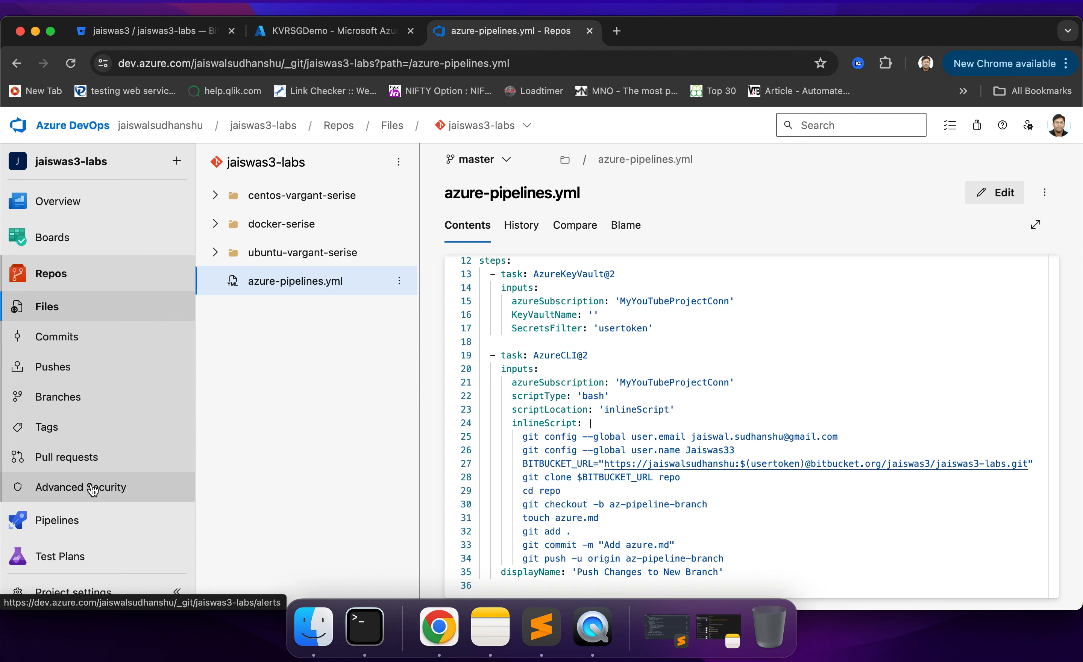
- Create a new pipeline for the jaiswas3-labs Git repository using the existing YAML file /azure-pipelines.yml on the master branch
click(76, 521)
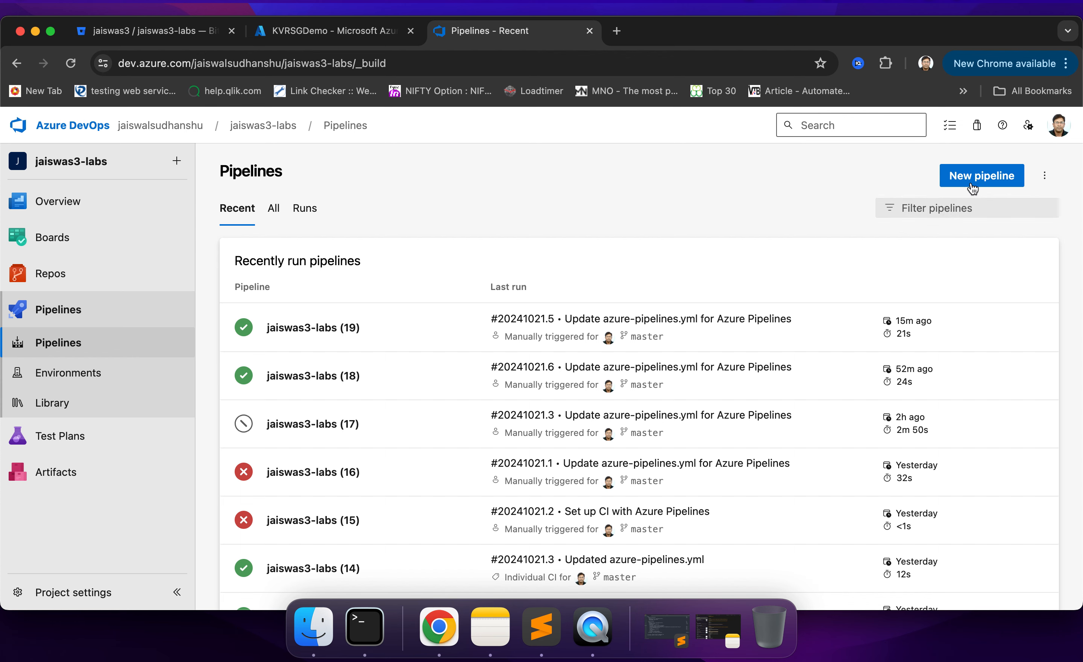
click(982, 176)
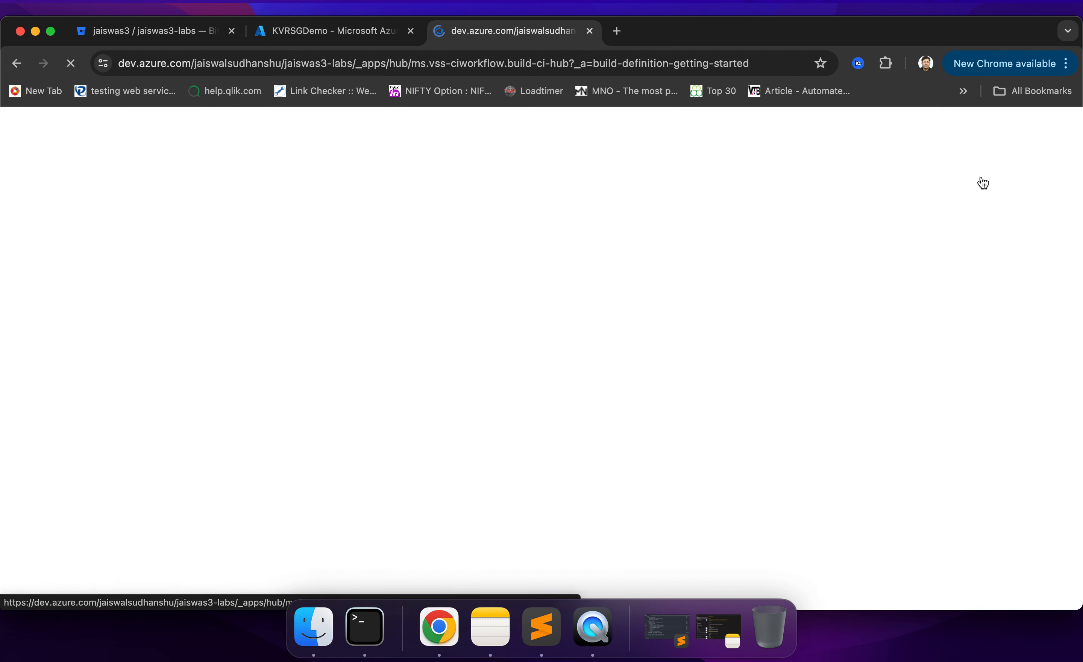
click(313, 282)
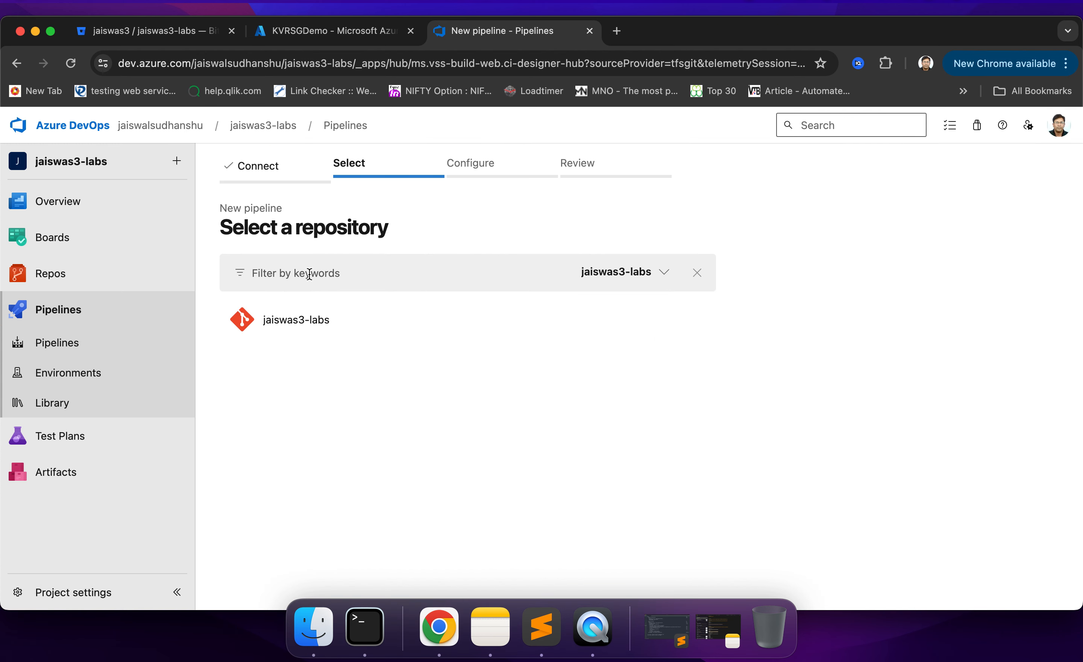
click(288, 319)
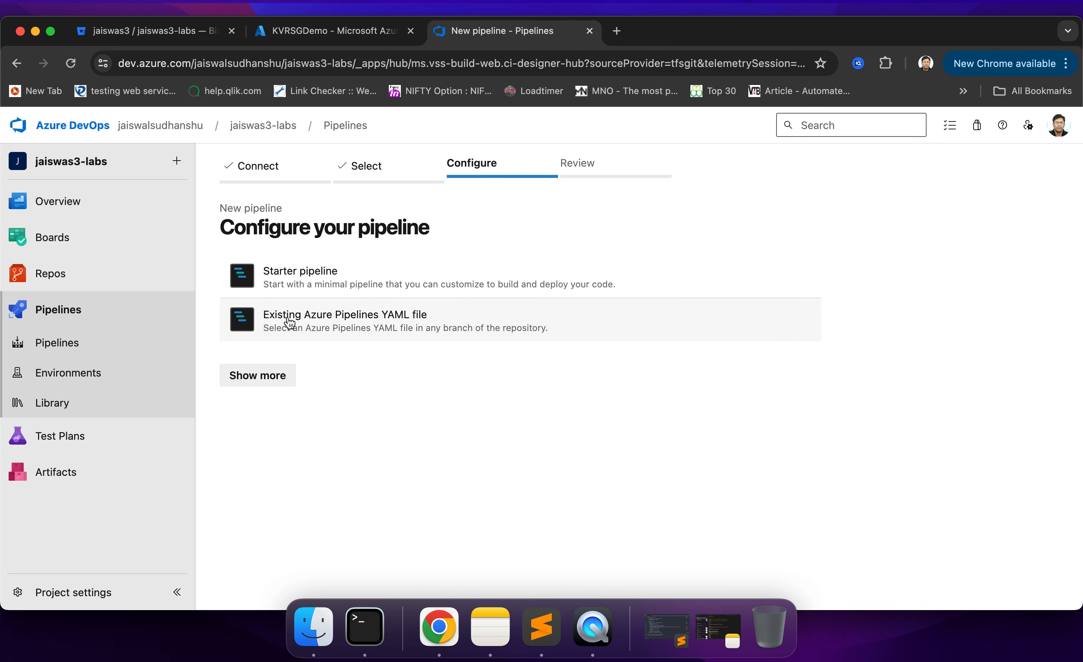
click(369, 317)
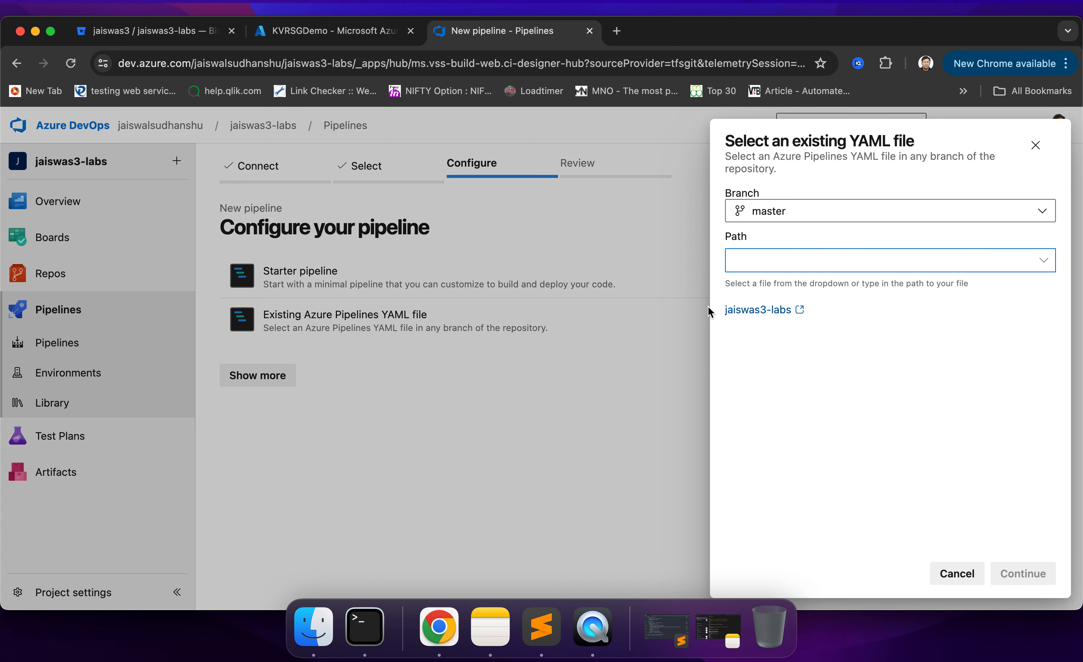
click(1044, 260)
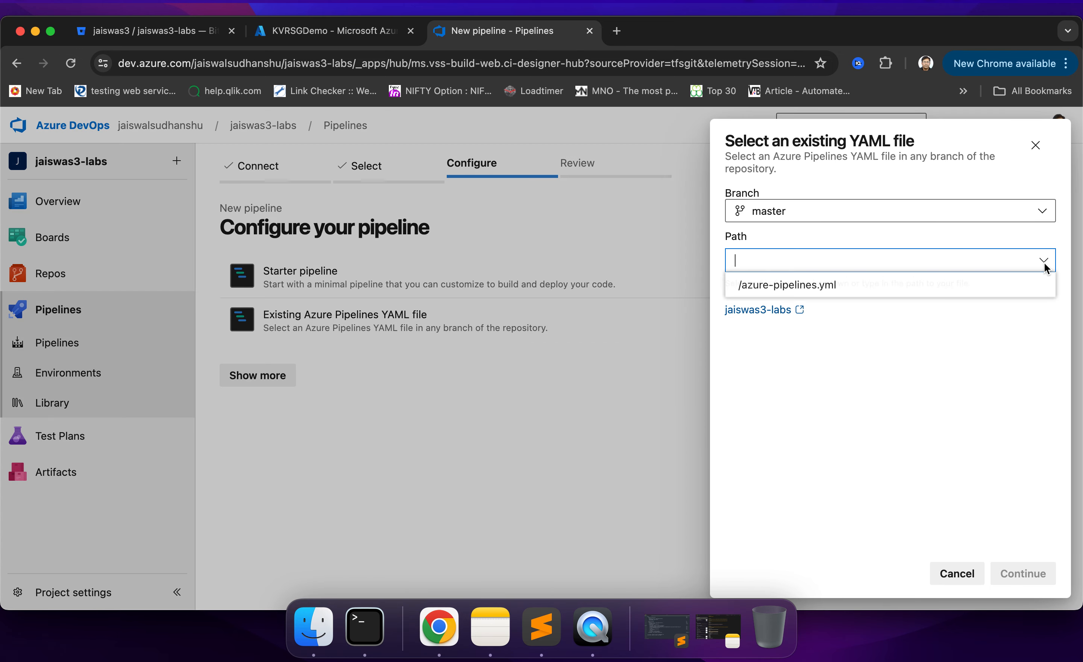
click(843, 295)
click(1024, 572)
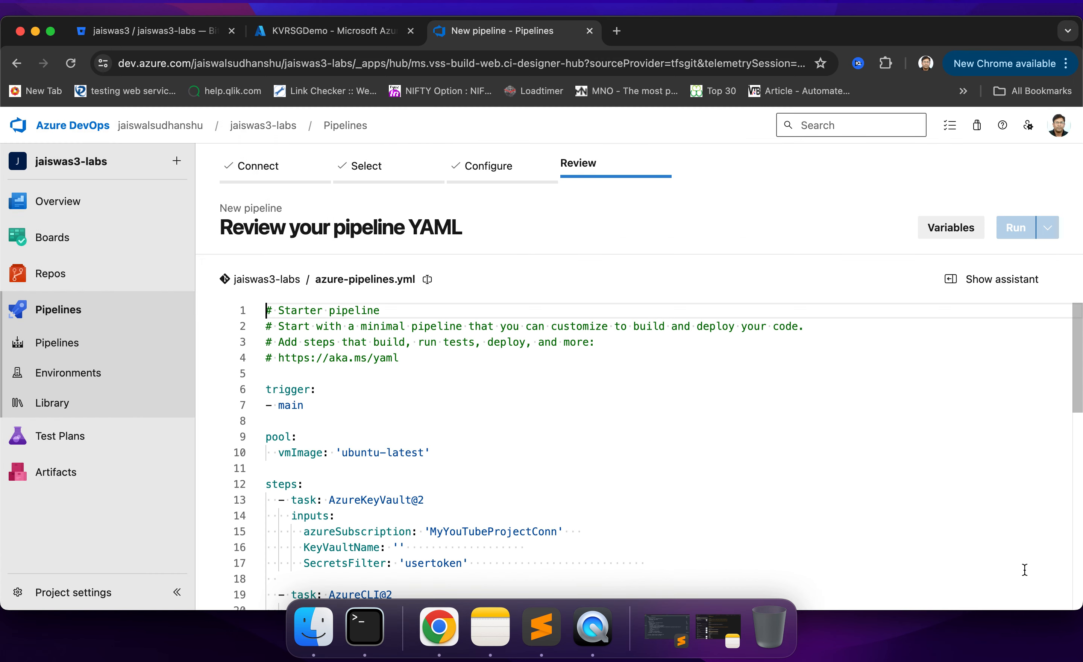
- Review the AzureKeyVault@2 task in the pipeline YAML, including its azureSubscription and KeyVaultName inputs
scroll(487, 357, down, 5)
scroll(486, 357, up, 3)
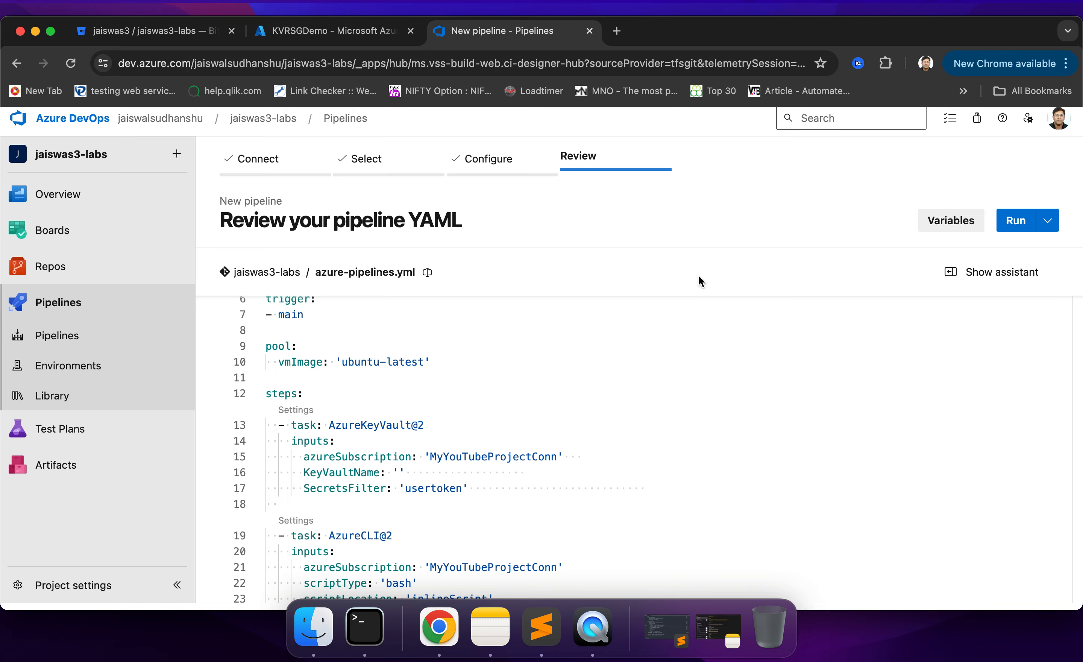
scroll(667, 390, up, 3)
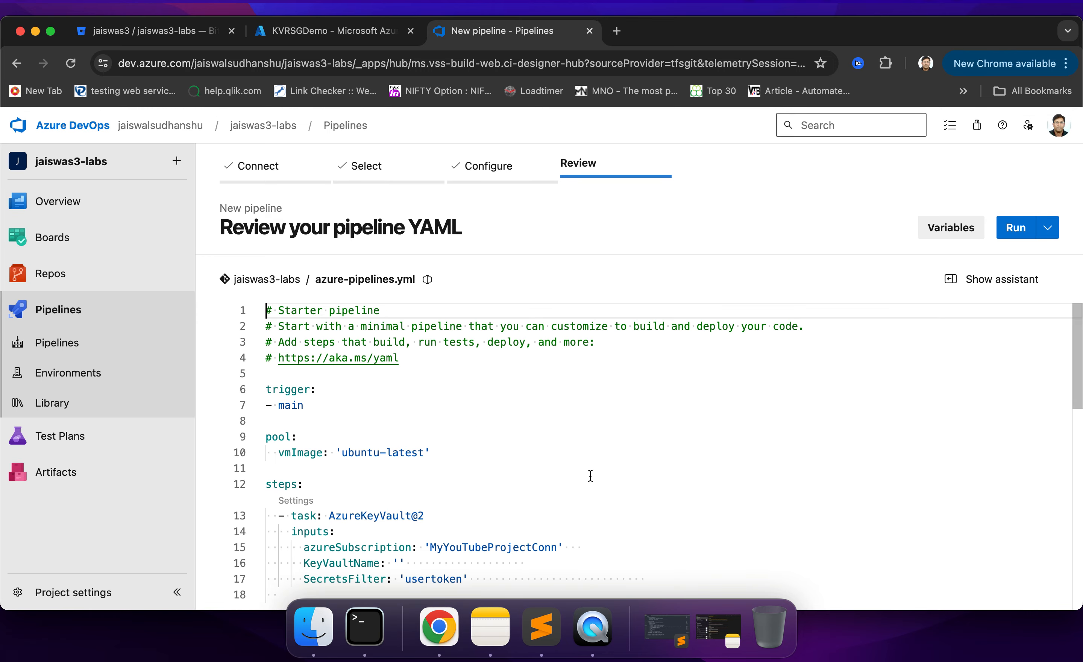
scroll(462, 469, down, 5)
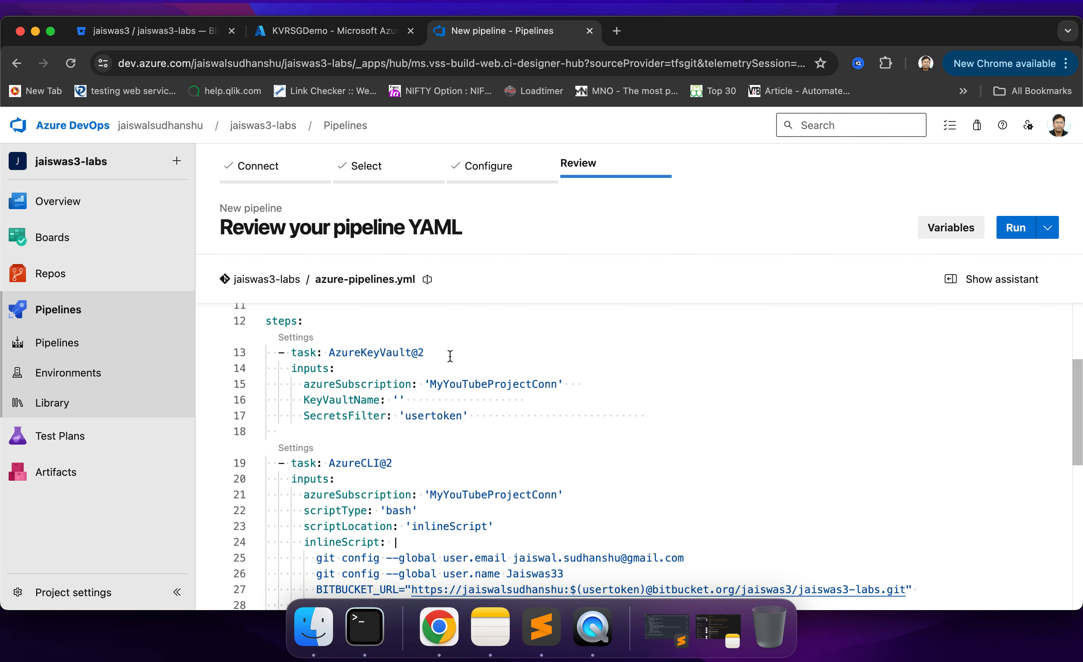
double_click(364, 354)
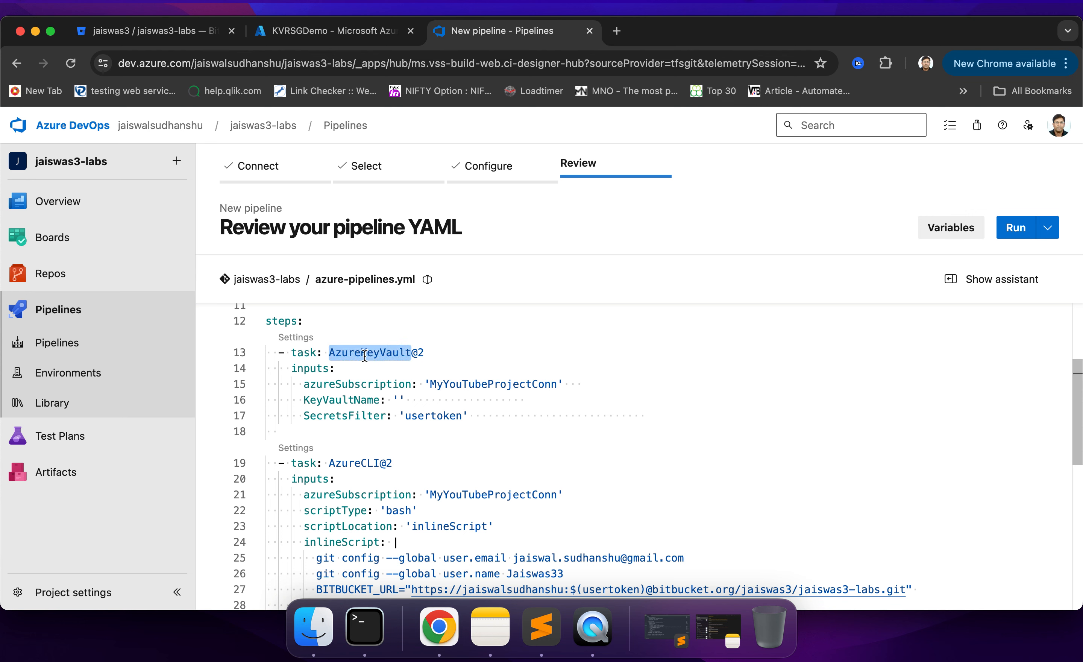
double_click(313, 368)
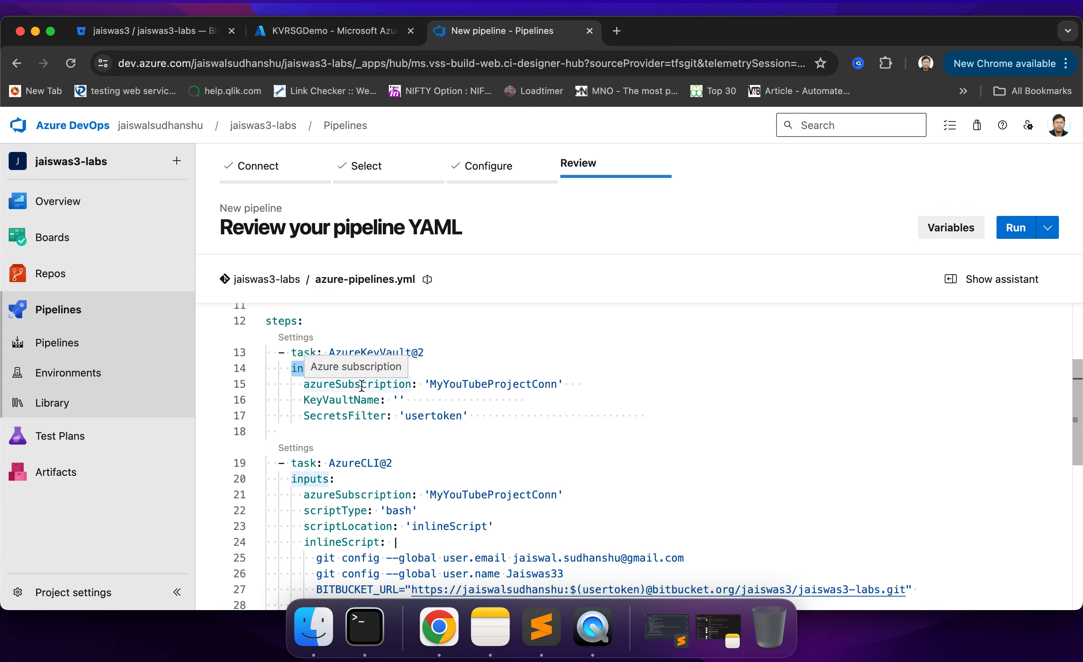
double_click(484, 384)
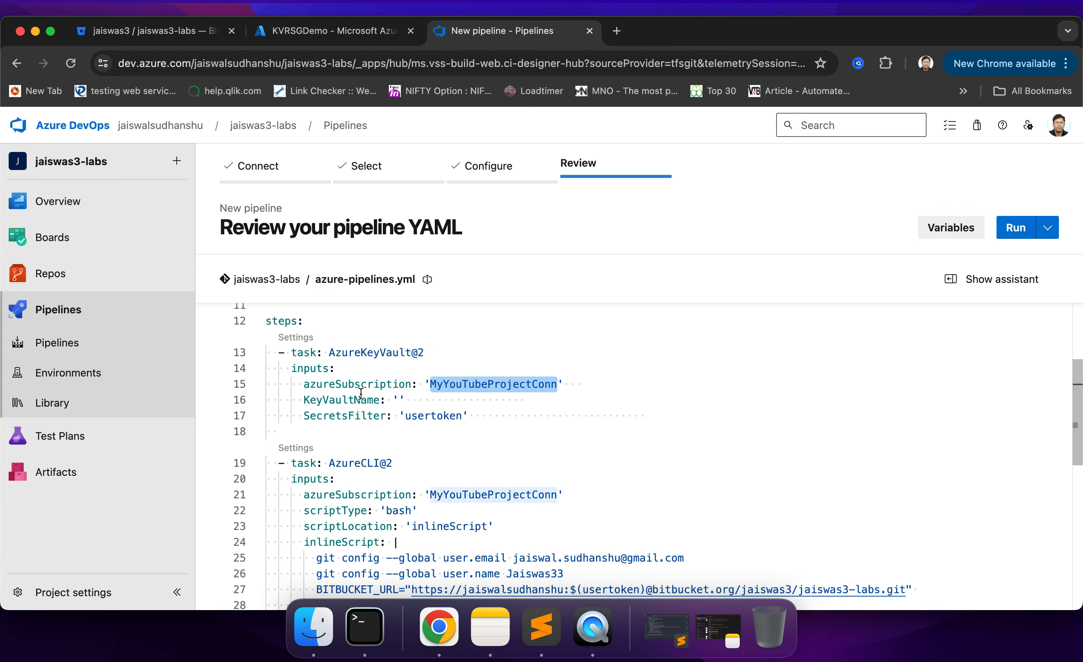
double_click(343, 383)
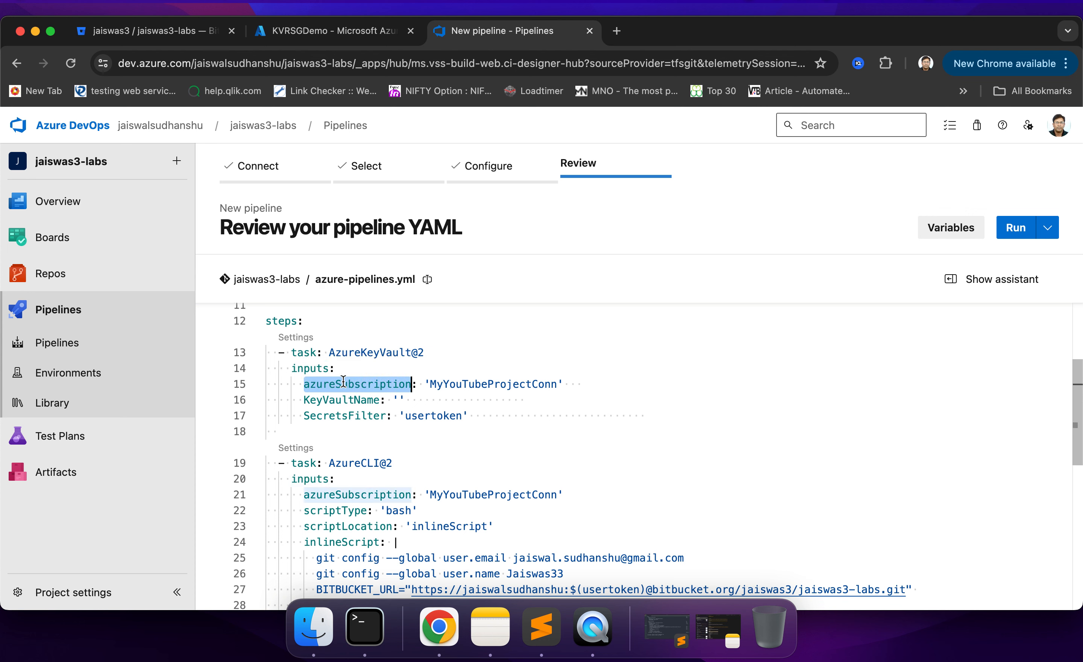
double_click(333, 400)
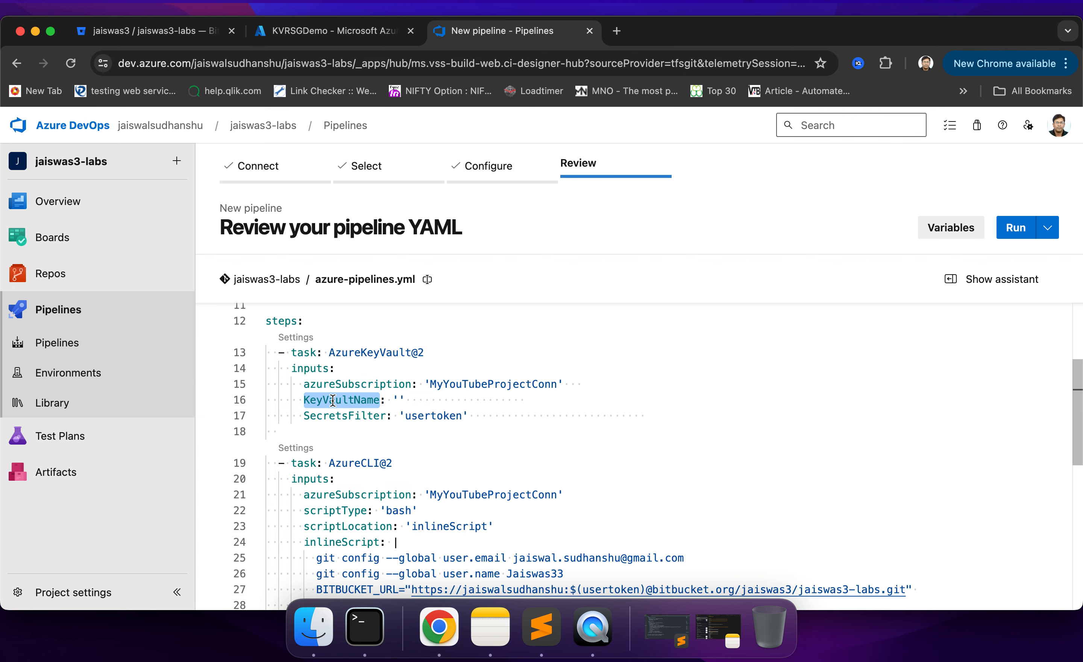
- Copy the vault name KVRSGDemo from the Cloud Shell output in the Azure portal and enter it as the KeyVaultName in the pipeline YAML
click(332, 32)
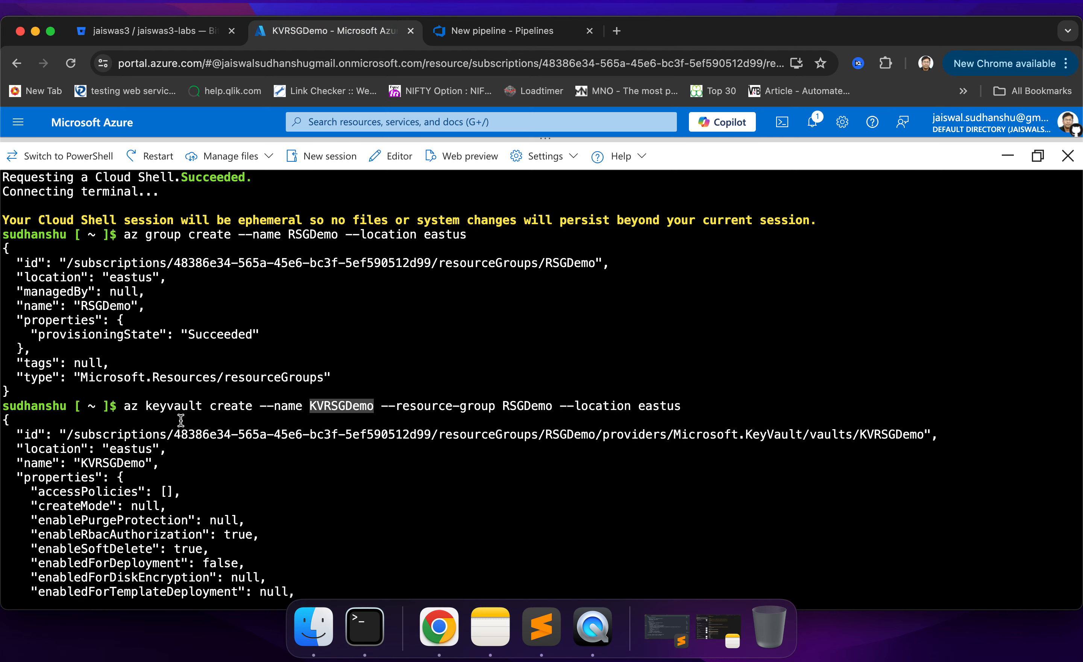
click(356, 382)
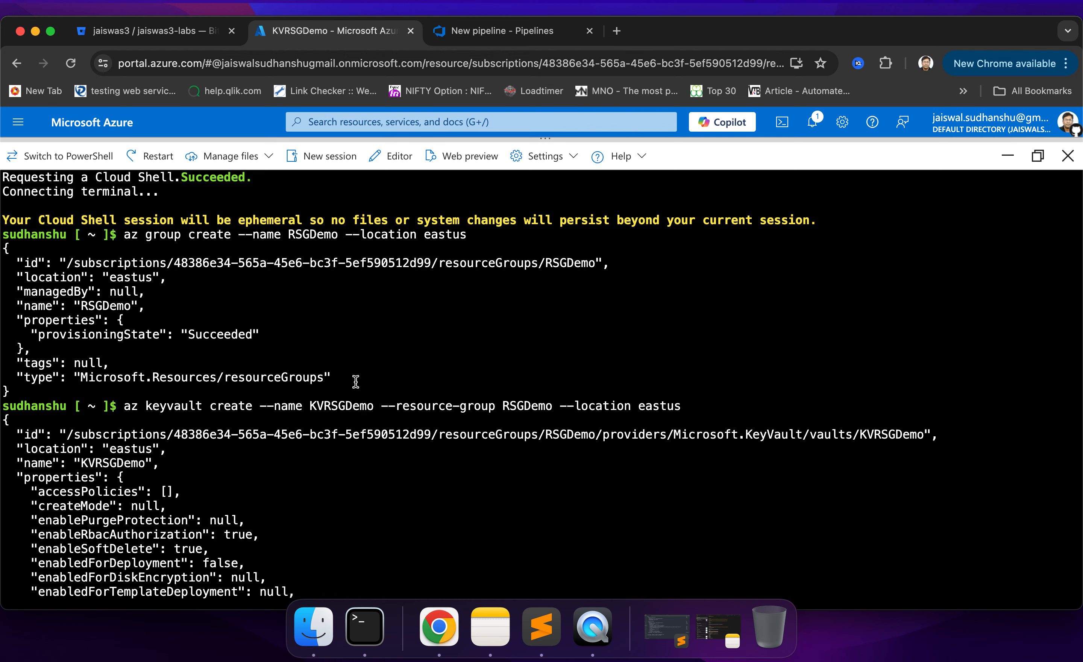
double_click(341, 402)
key(super+c)
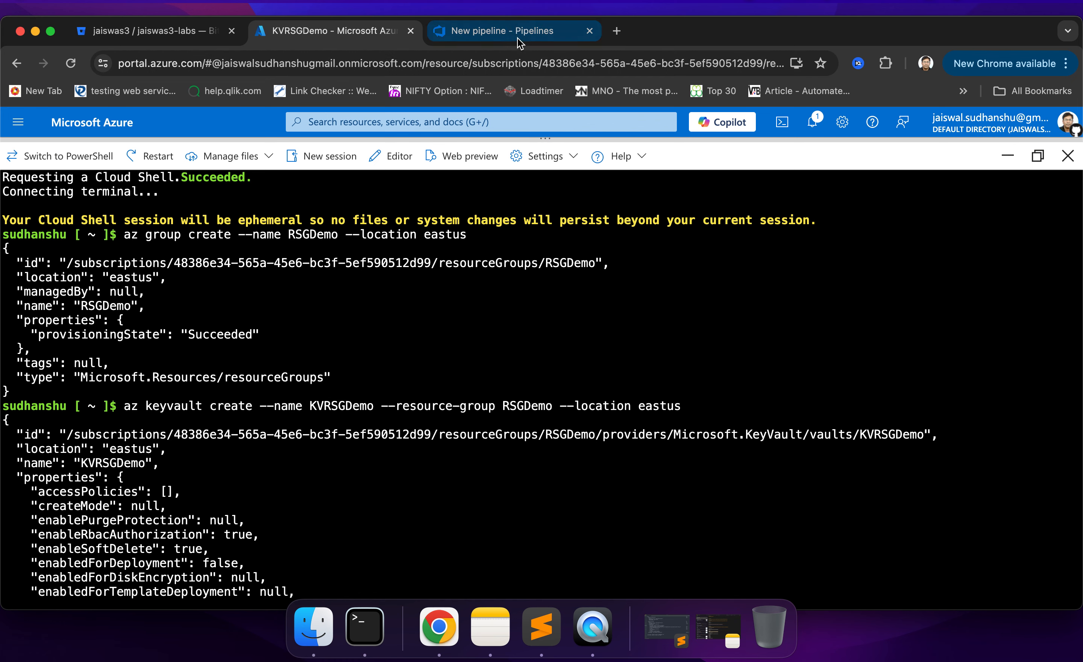
click(518, 33)
click(396, 401)
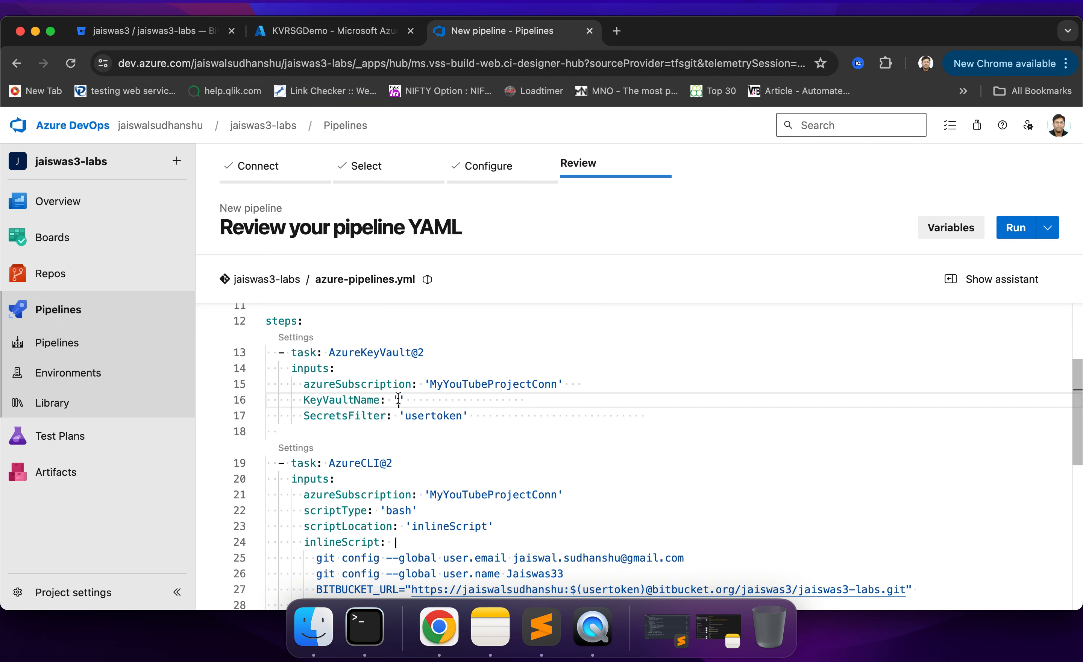
key(super+v)
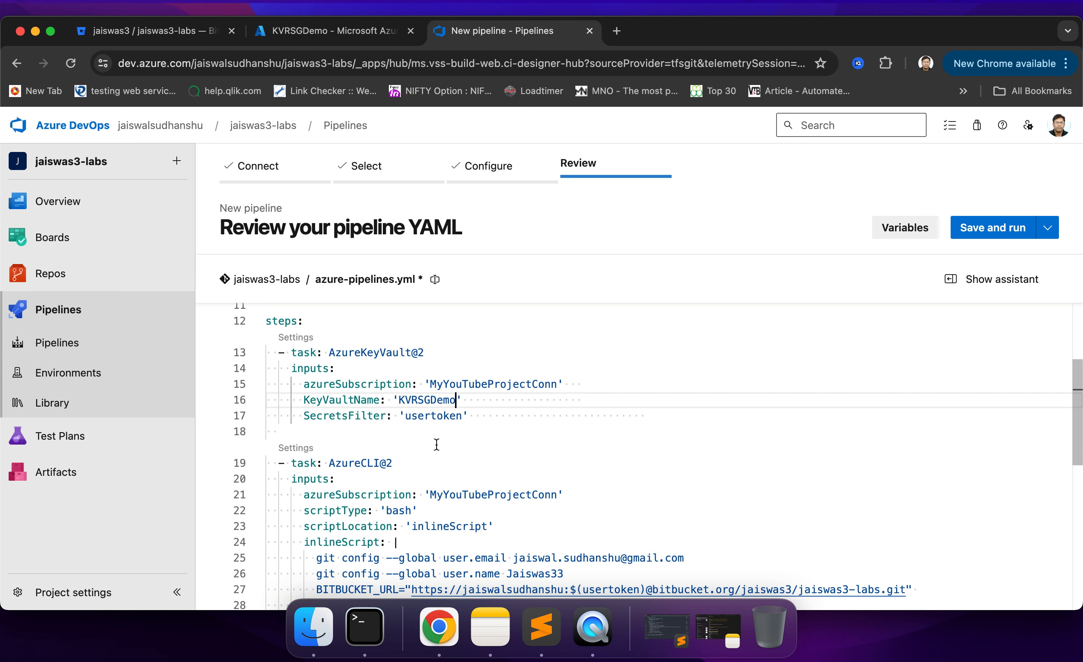
click(439, 443)
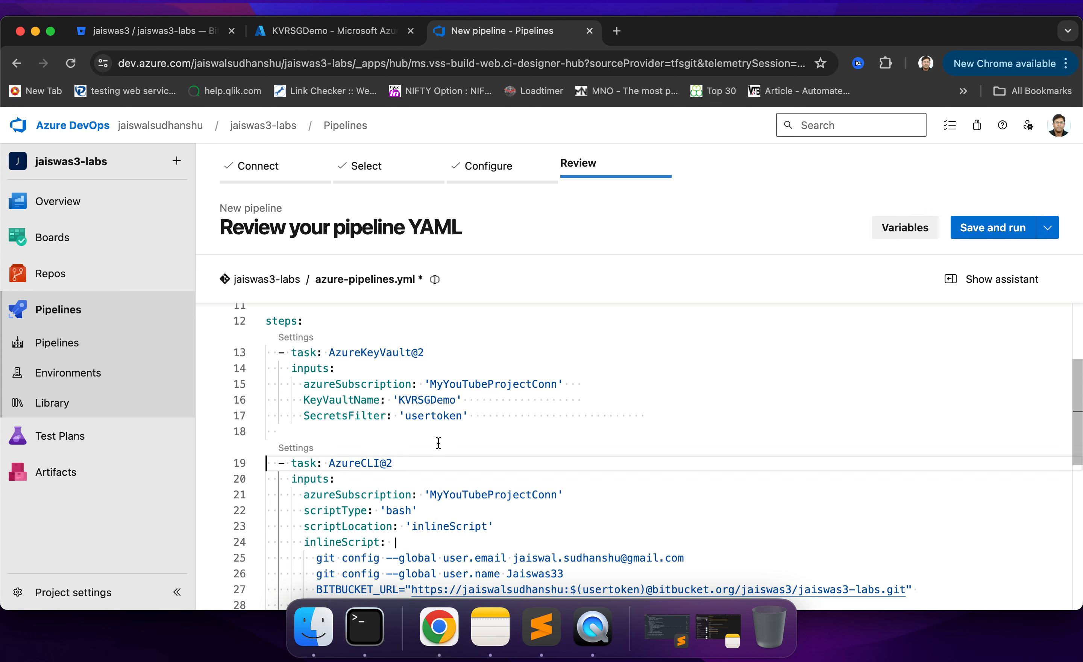
- Examine the SecretsFilter input of the key vault task and the subscription, script type and script location of the AzureCLI@2 task
double_click(339, 416)
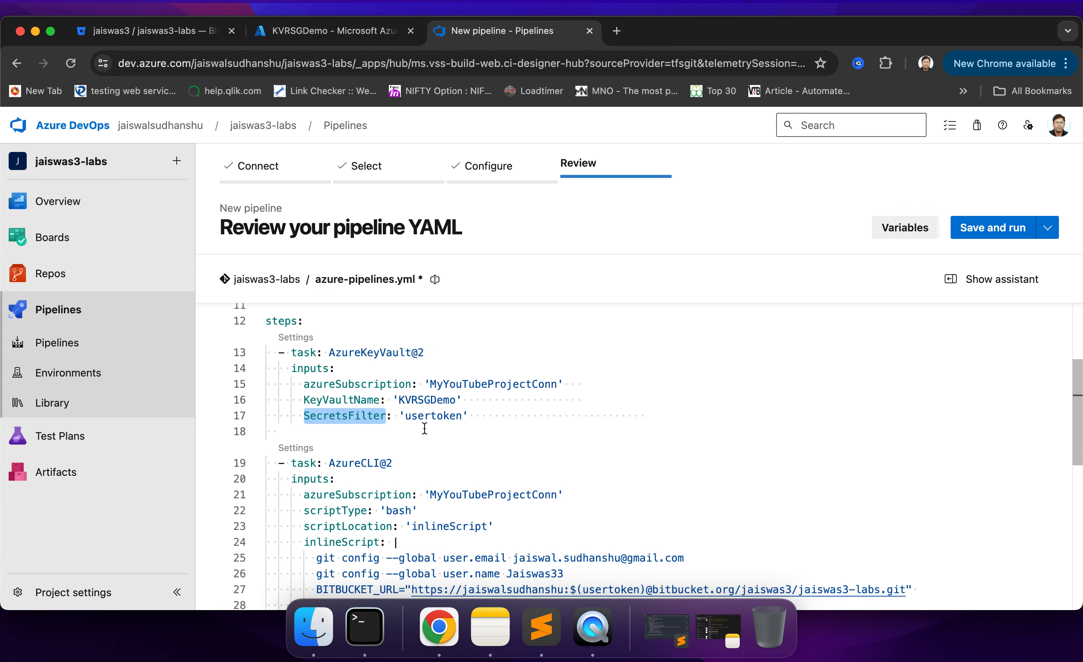
double_click(429, 417)
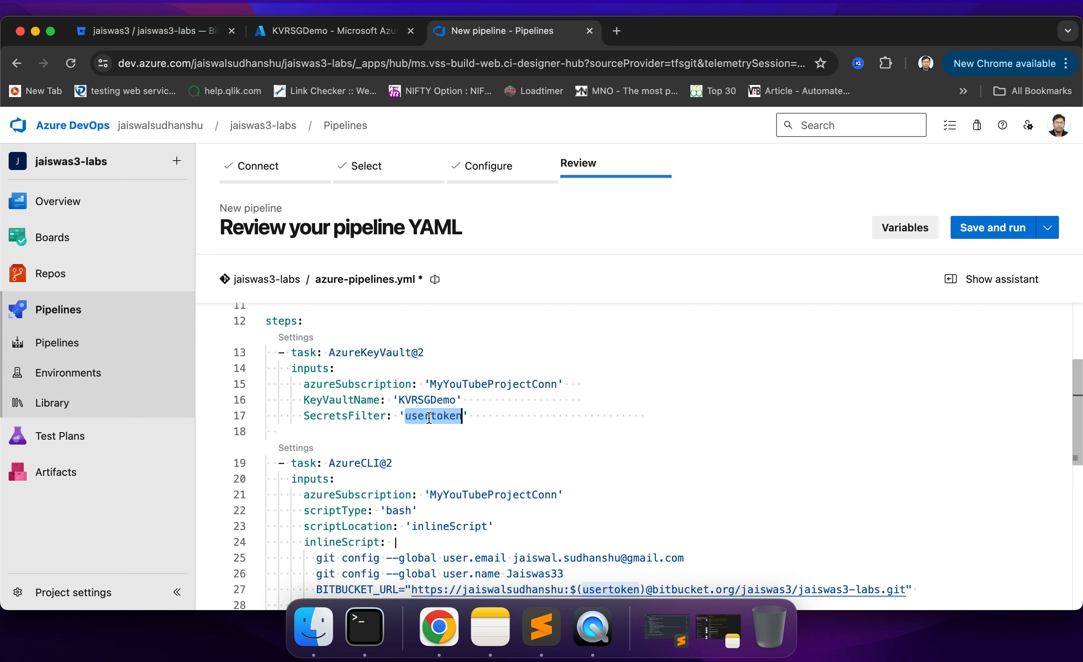
click(440, 435)
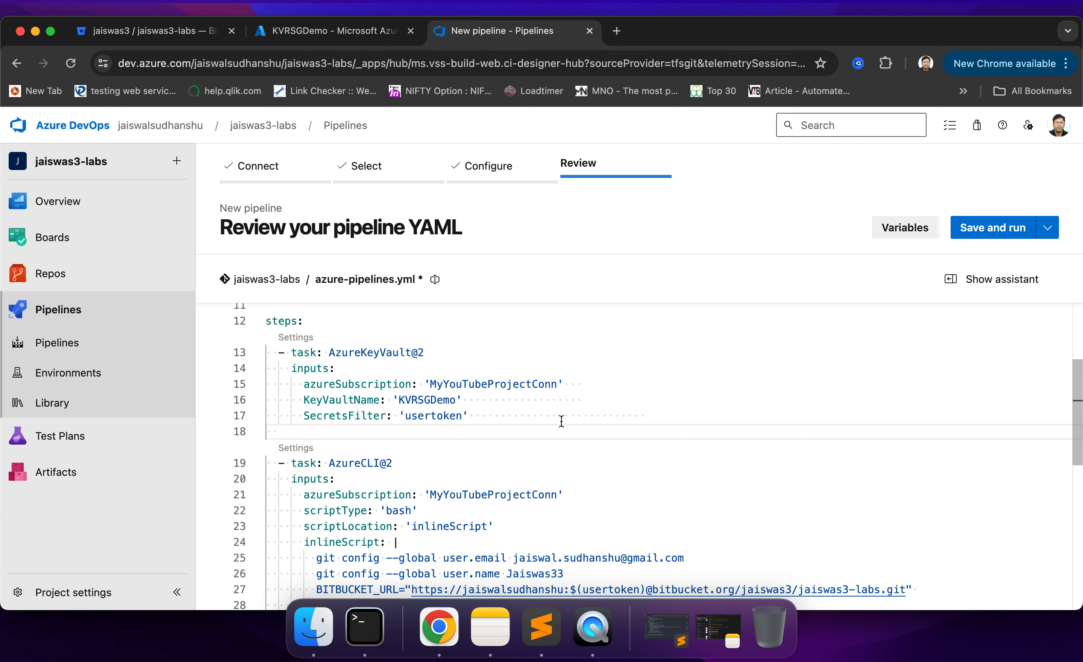
scroll(561, 421, down, 5)
scroll(561, 421, up, 1)
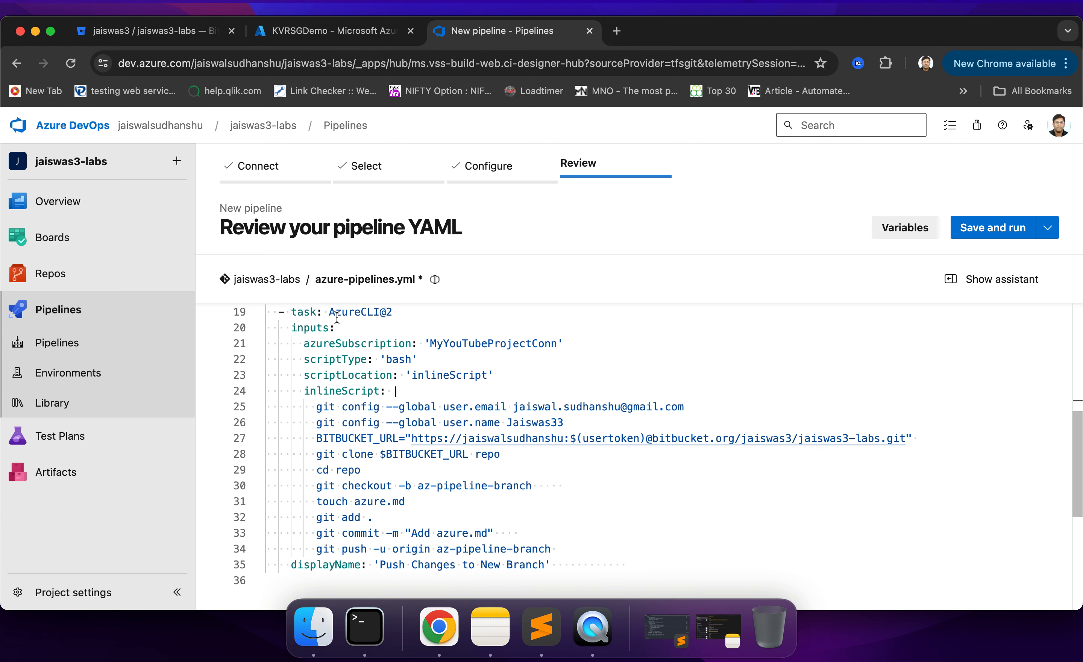
mouse_move(392, 317)
mouse_move(352, 342)
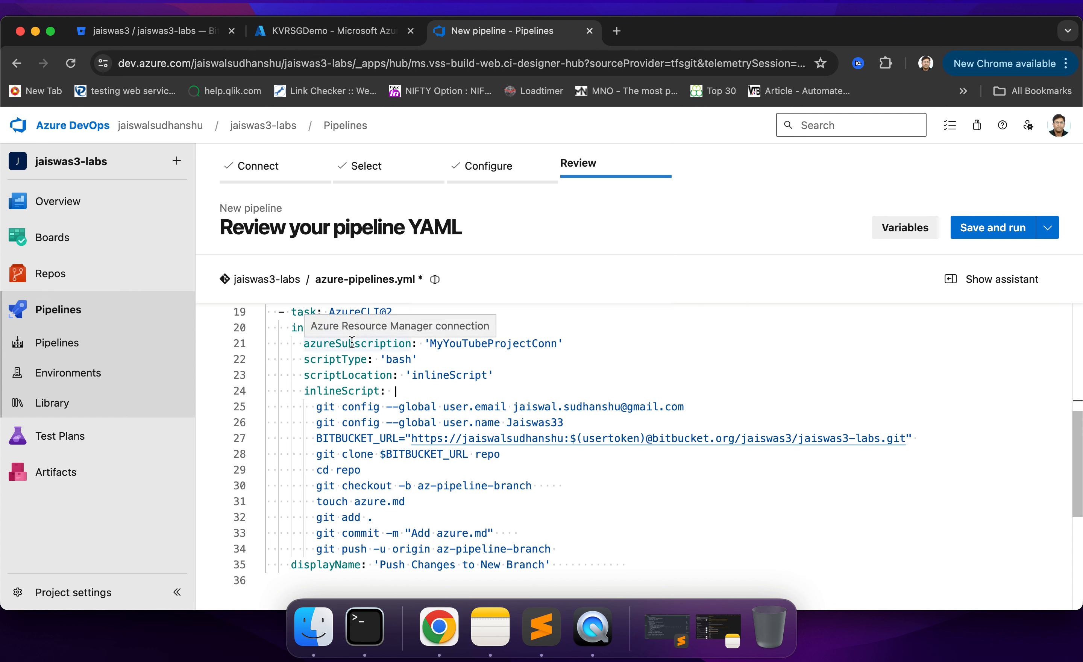
mouse_move(471, 345)
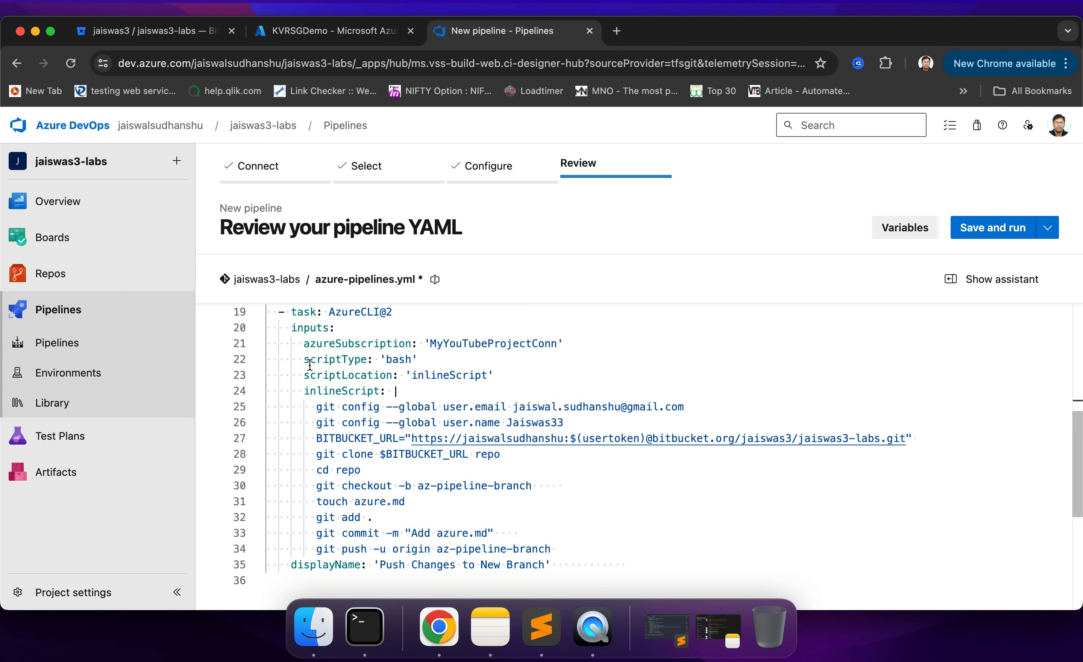
mouse_move(399, 358)
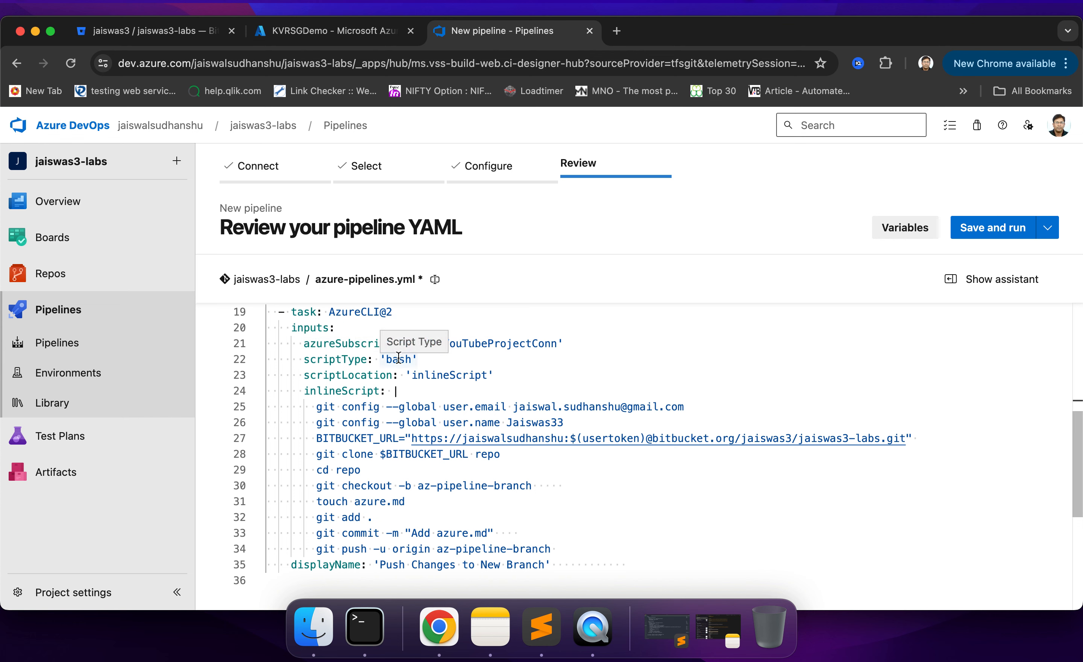
mouse_move(446, 409)
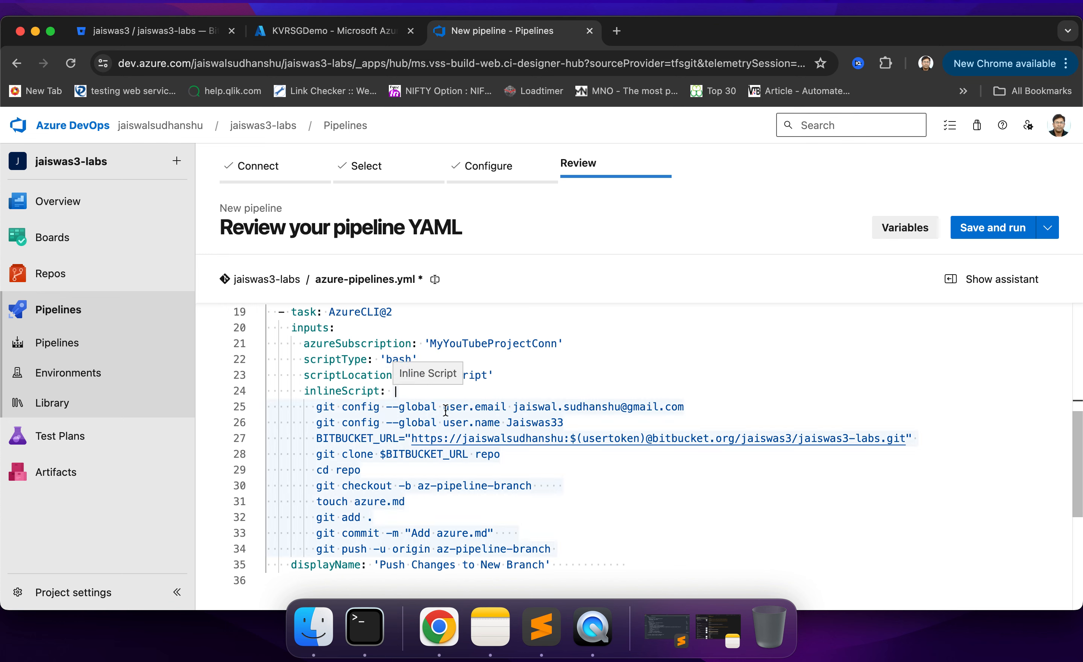
scroll(446, 409, down, 1)
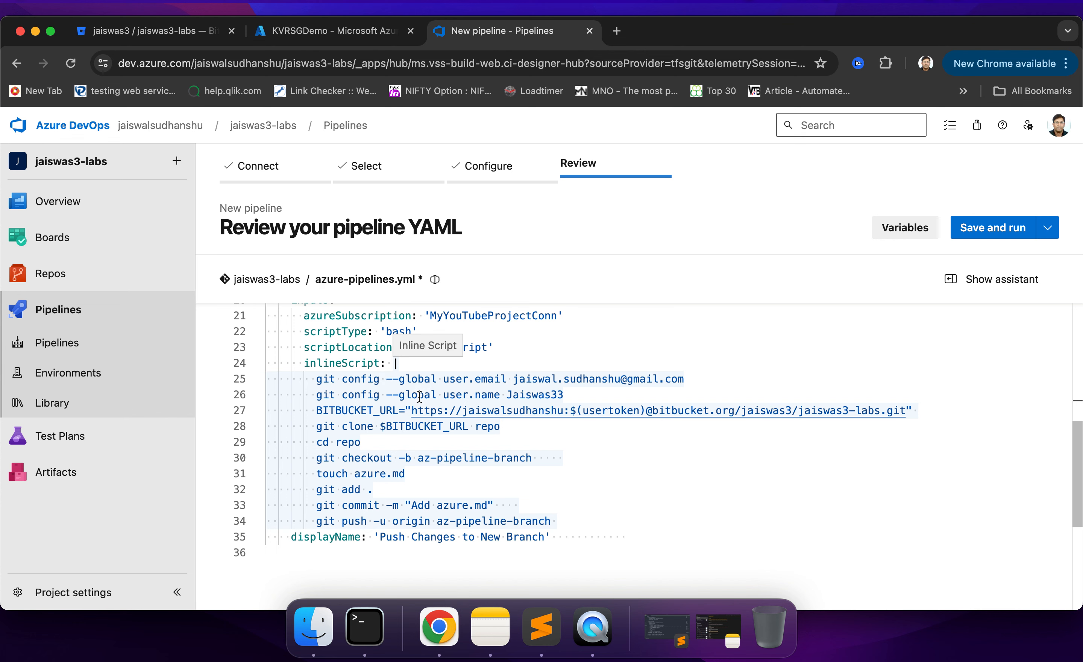
- Read through the inline script, from the BITBUCKET_URL definition with its usertoken variable to the git clone, checkout, commit and push commands
double_click(347, 412)
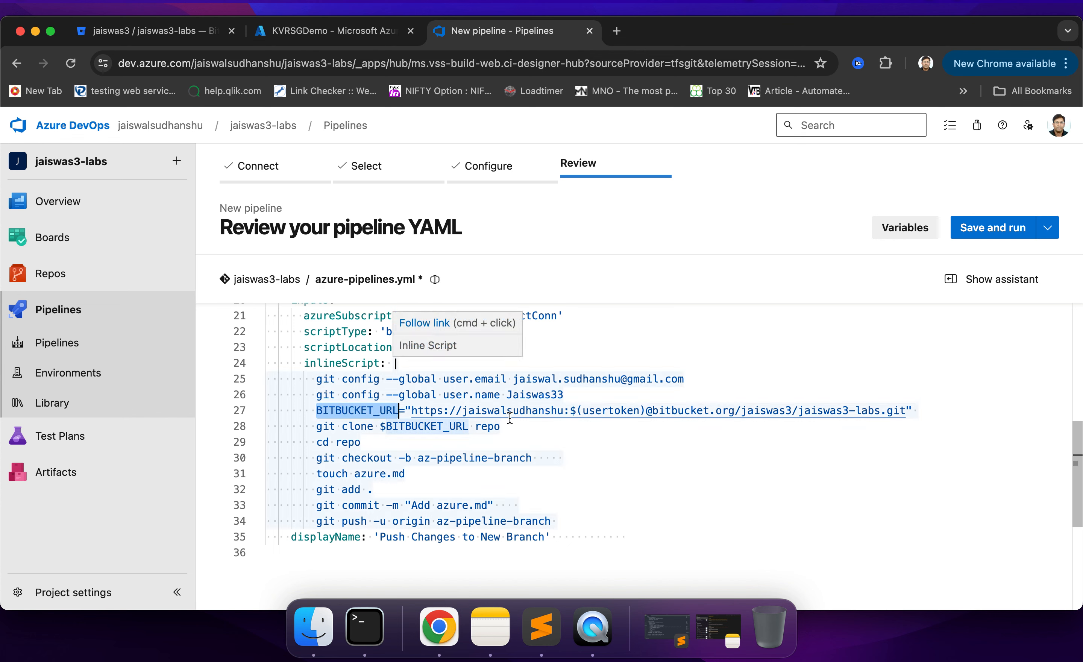
double_click(598, 412)
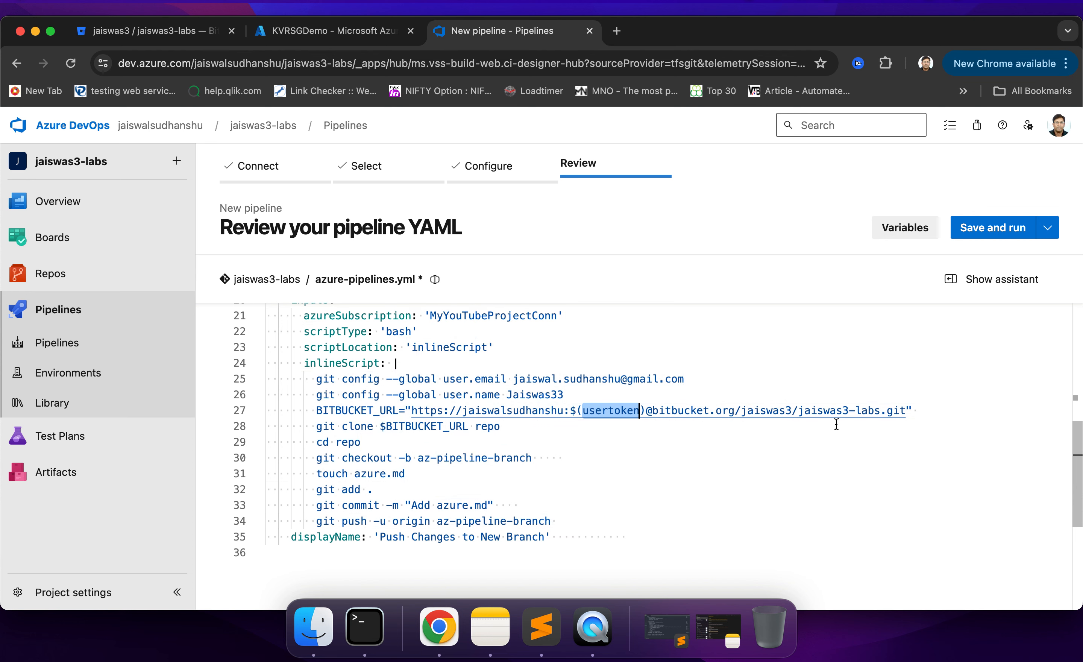
scroll(530, 449, down, 2)
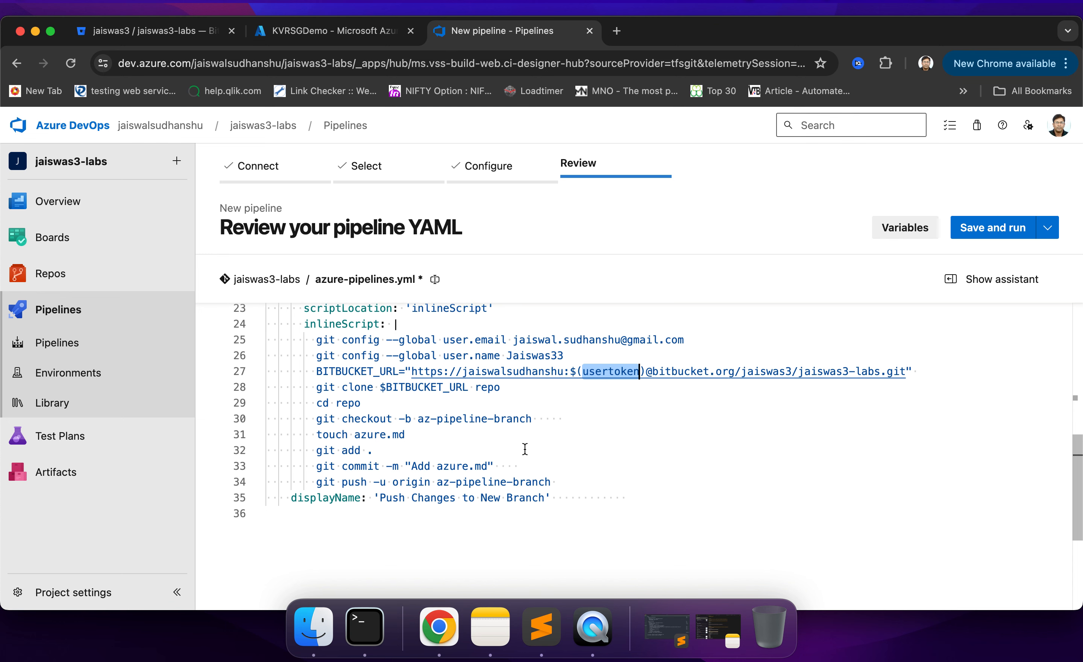
double_click(400, 387)
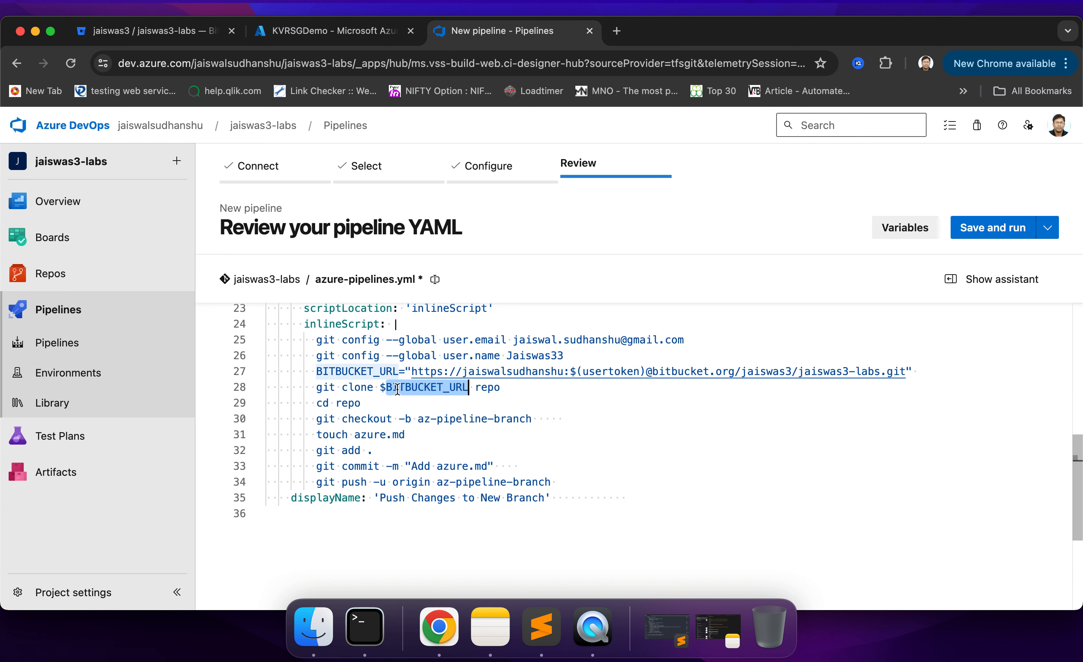
double_click(343, 404)
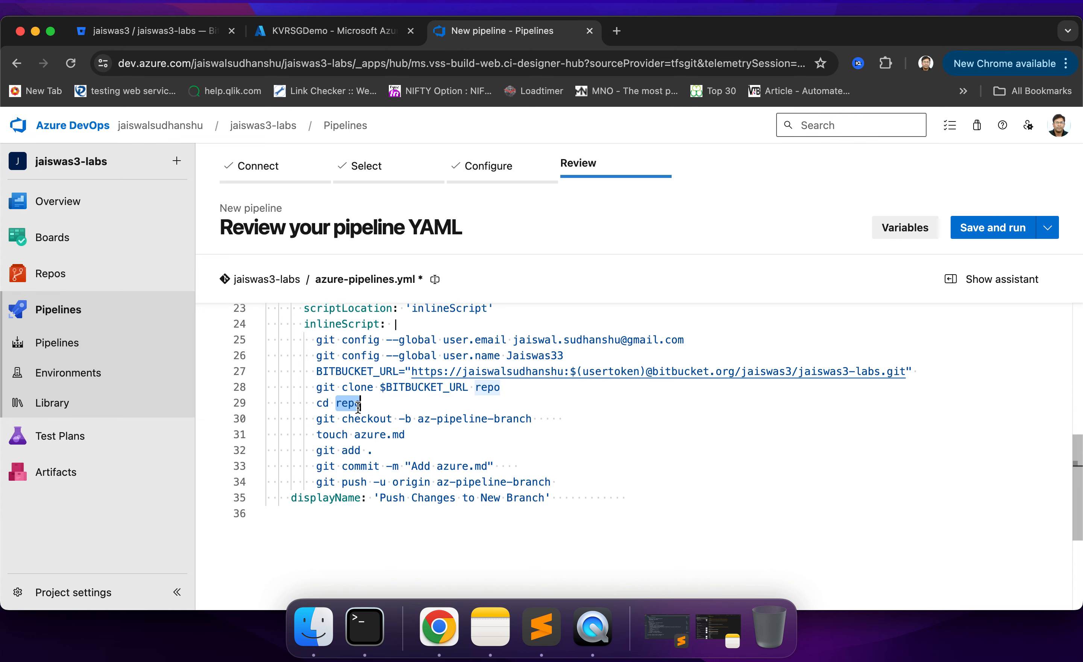
double_click(376, 421)
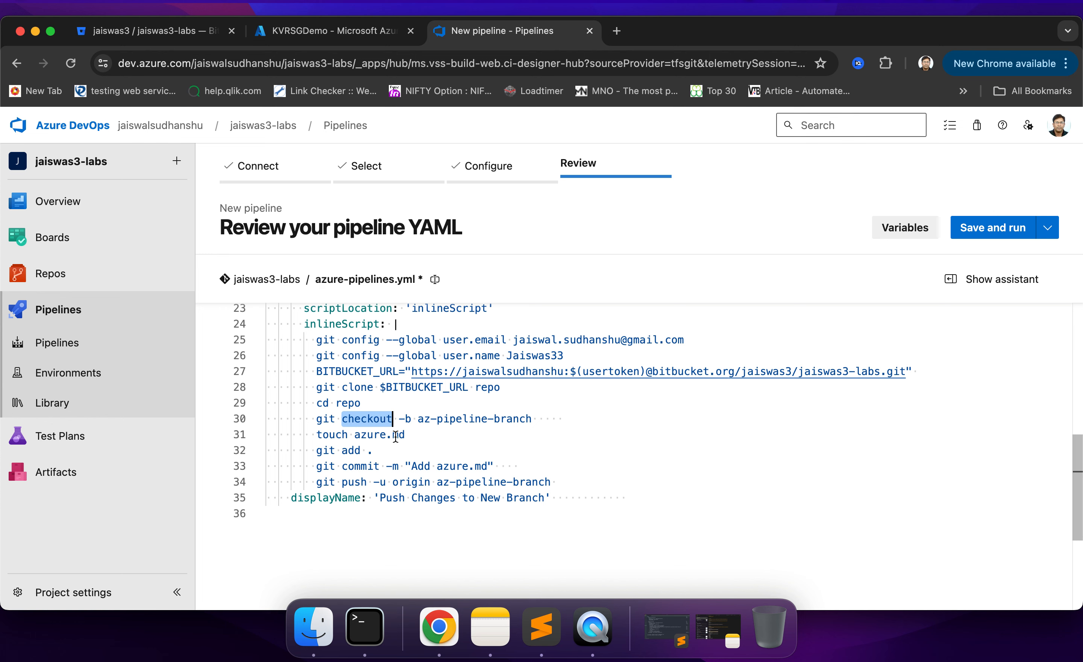
click(418, 435)
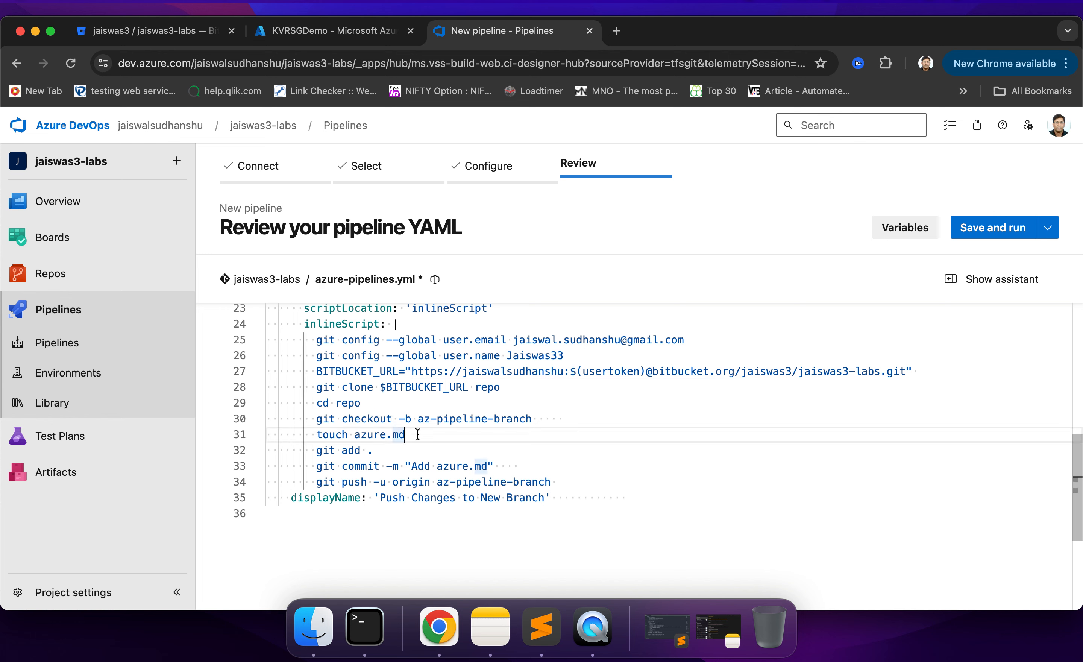
click(394, 453)
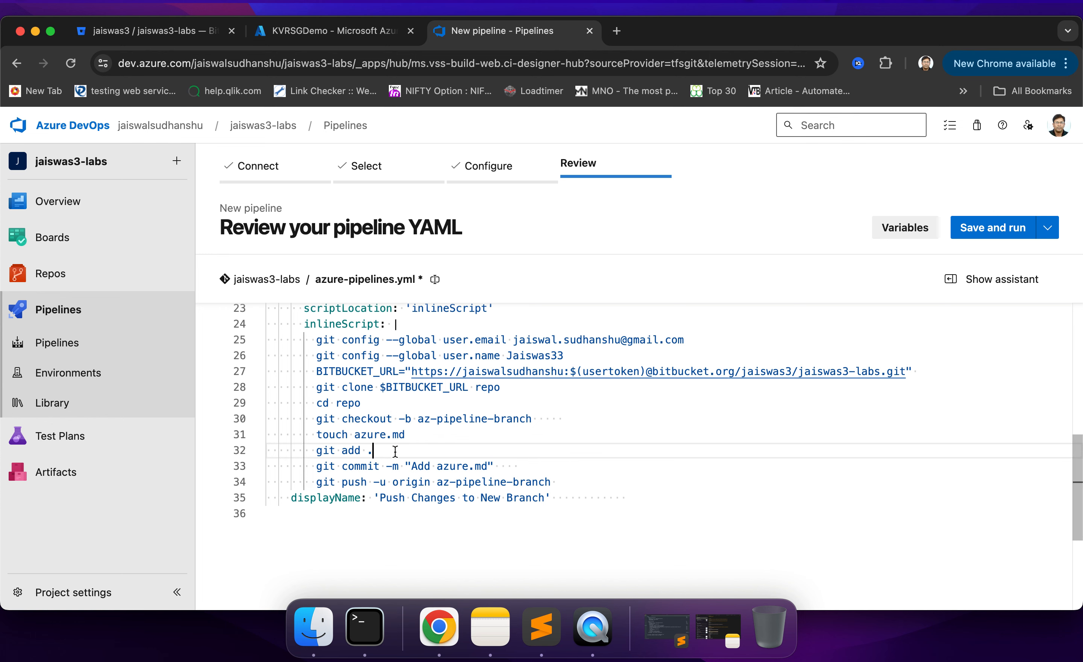
click(518, 467)
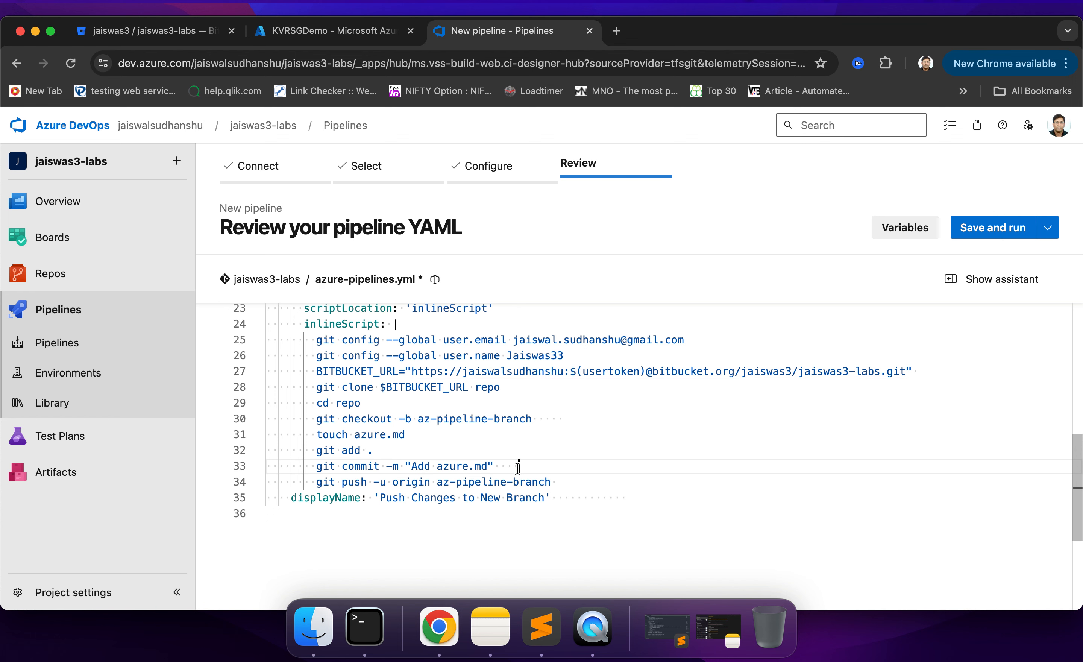
click(562, 485)
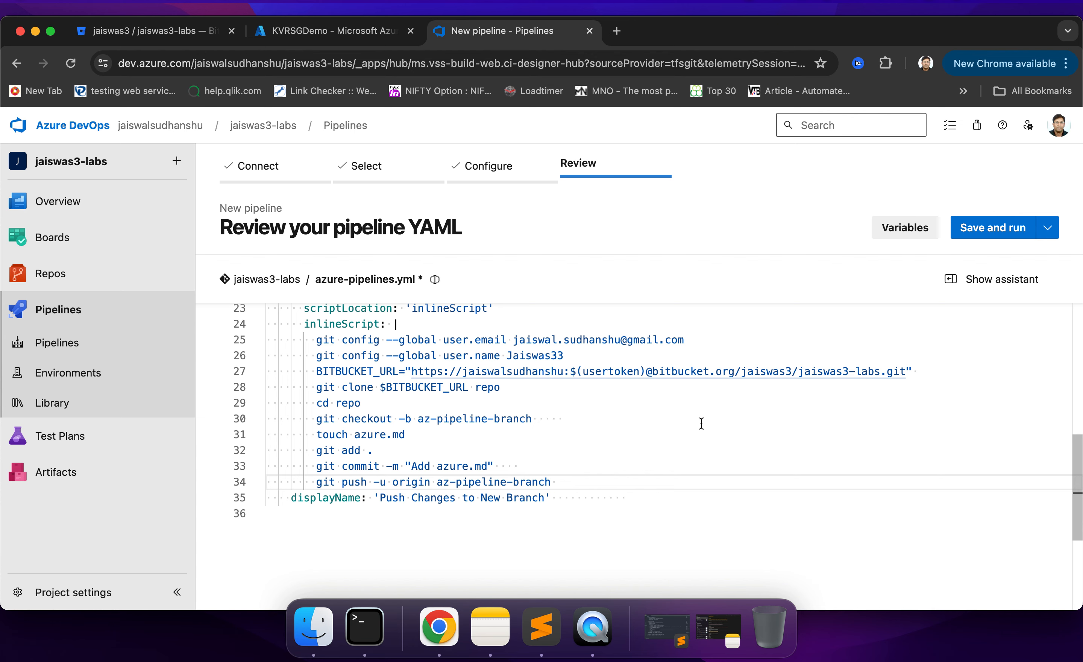
scroll(701, 423, up, 10)
scroll(701, 423, down, 7)
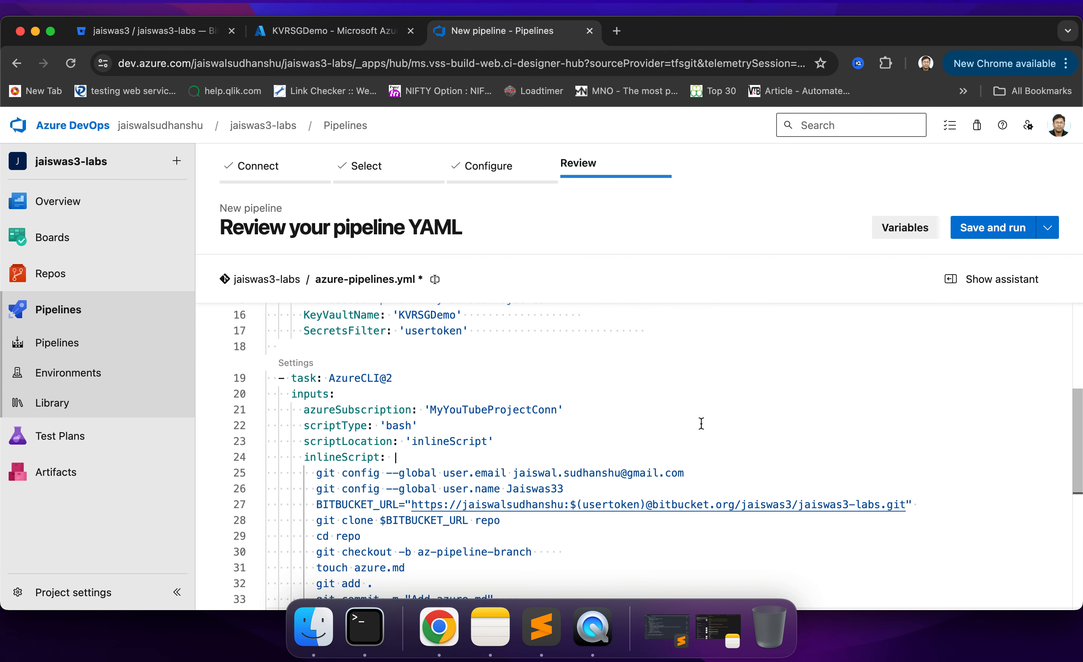
scroll(701, 423, down, 3)
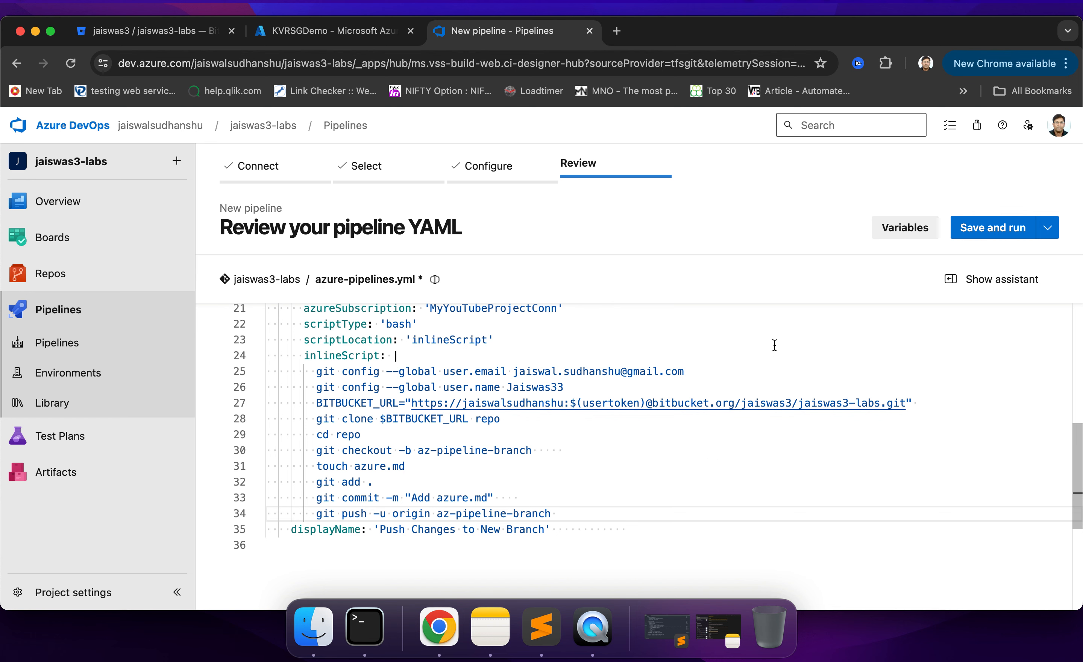
- Save the pipeline with a commit directly to the master branch, run it and open its job's progress
click(986, 229)
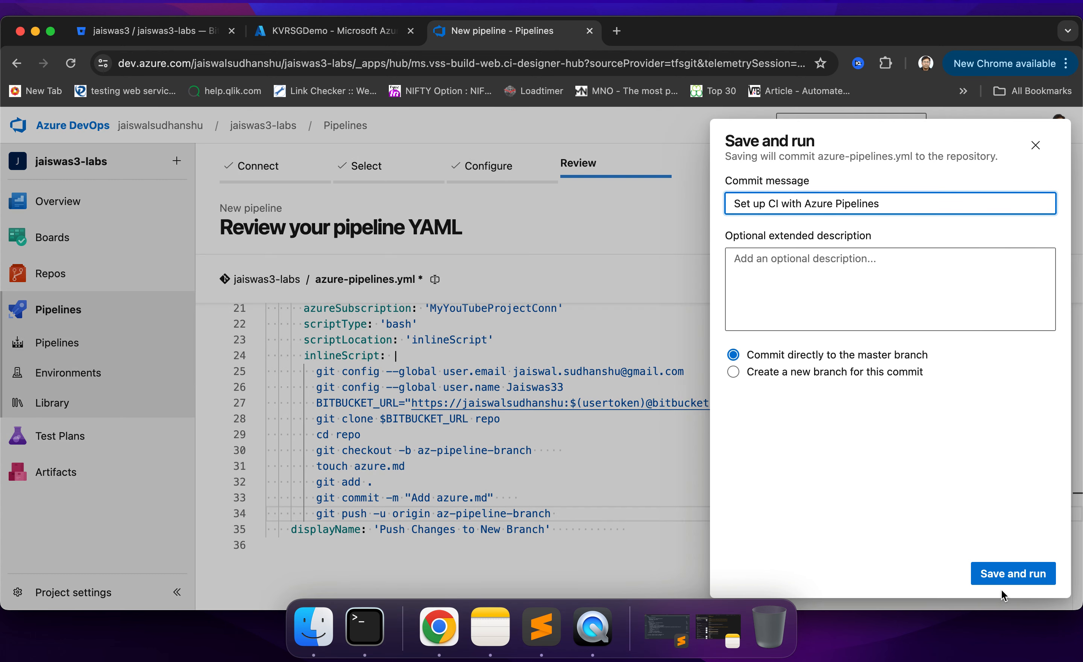
click(1007, 575)
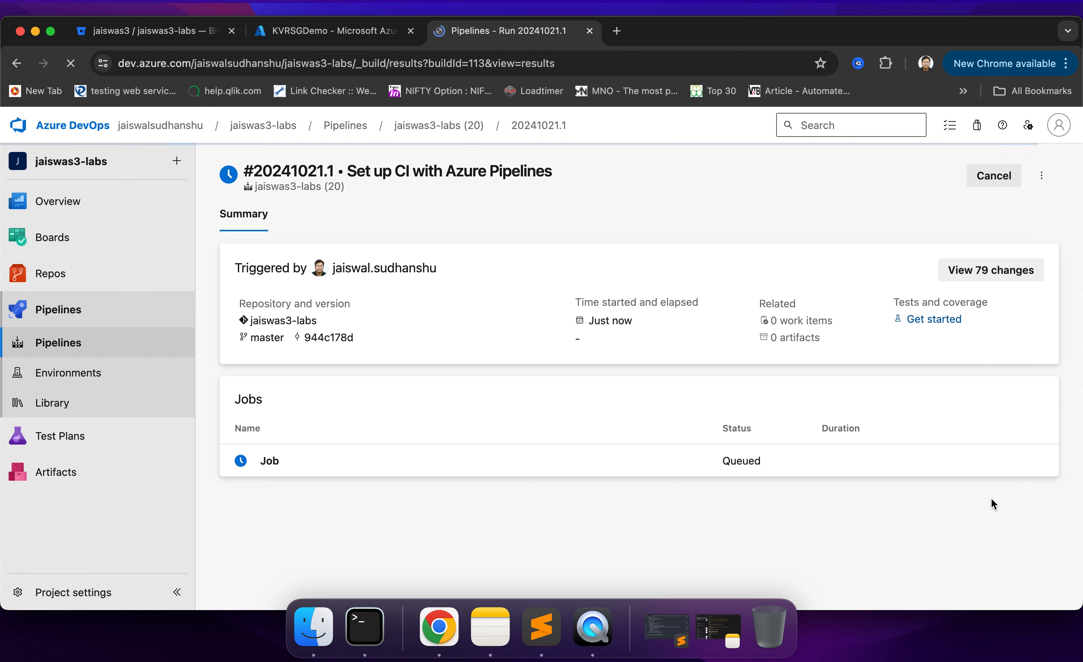
click(242, 463)
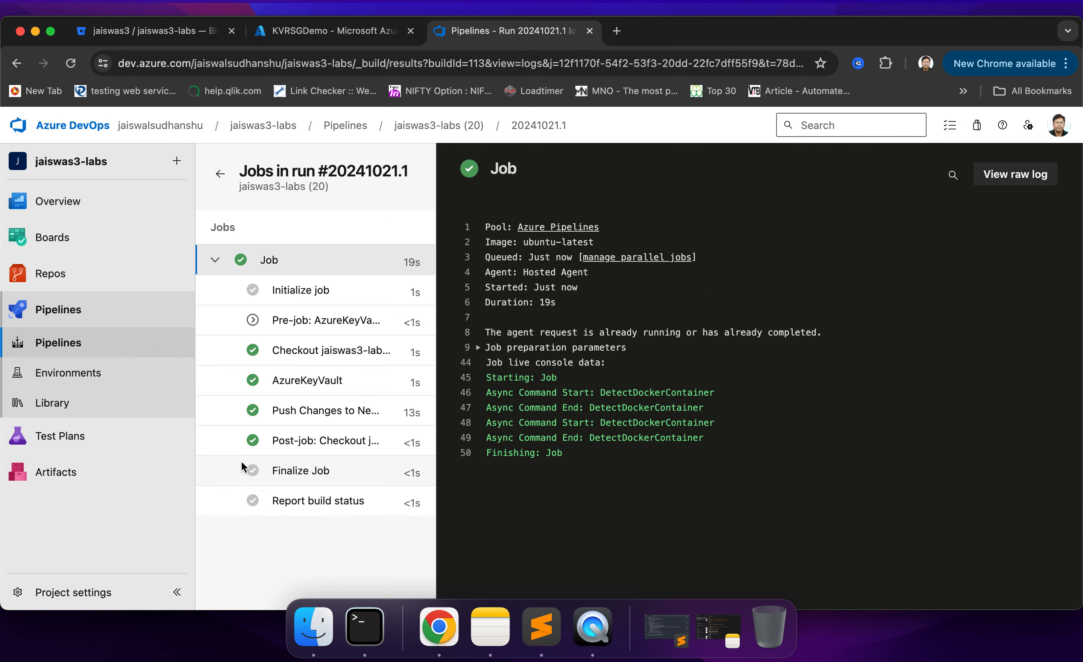
- Examine the job logs of the Push Changes to New Branch task and the AzureKeyVault task, including the secret name being downloaded
click(339, 411)
scroll(646, 476, down, 7)
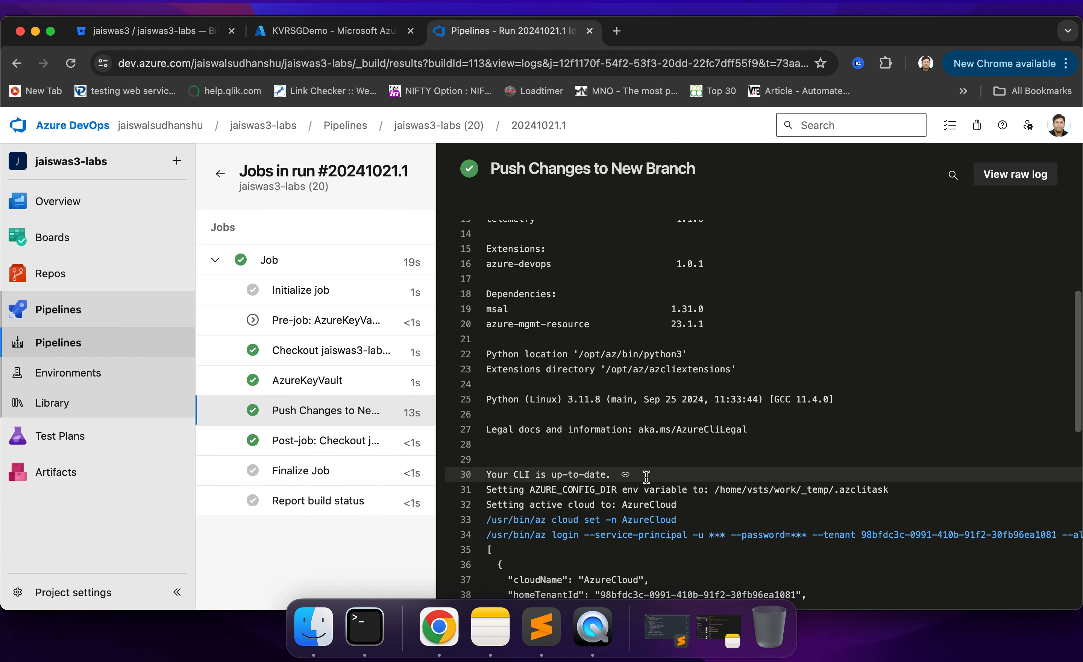
scroll(647, 477, down, 4)
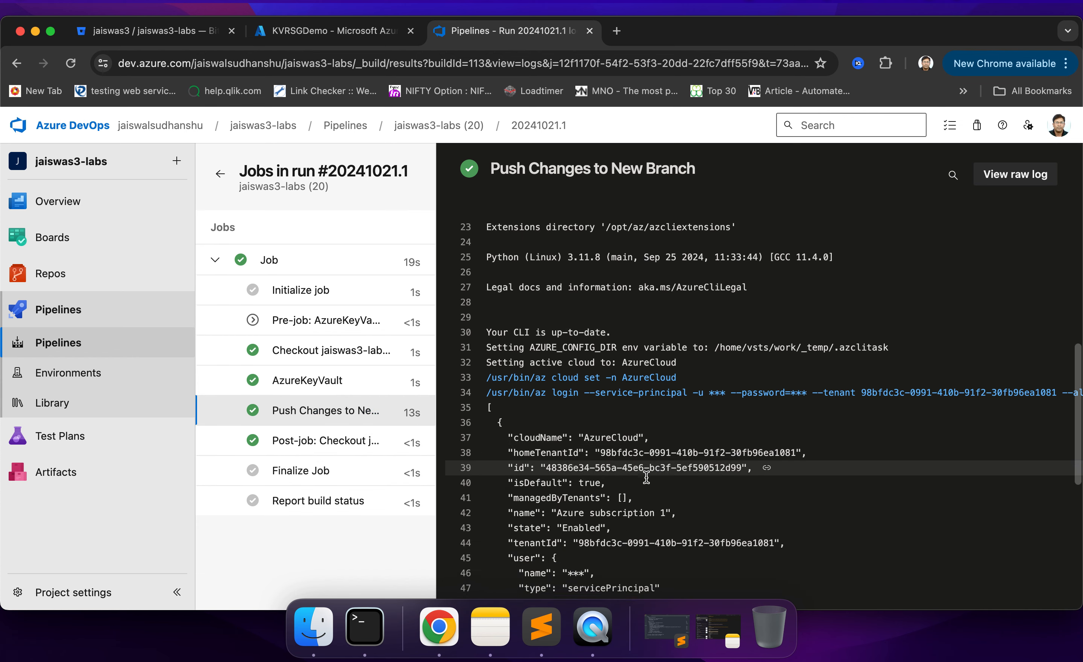
scroll(646, 477, down, 4)
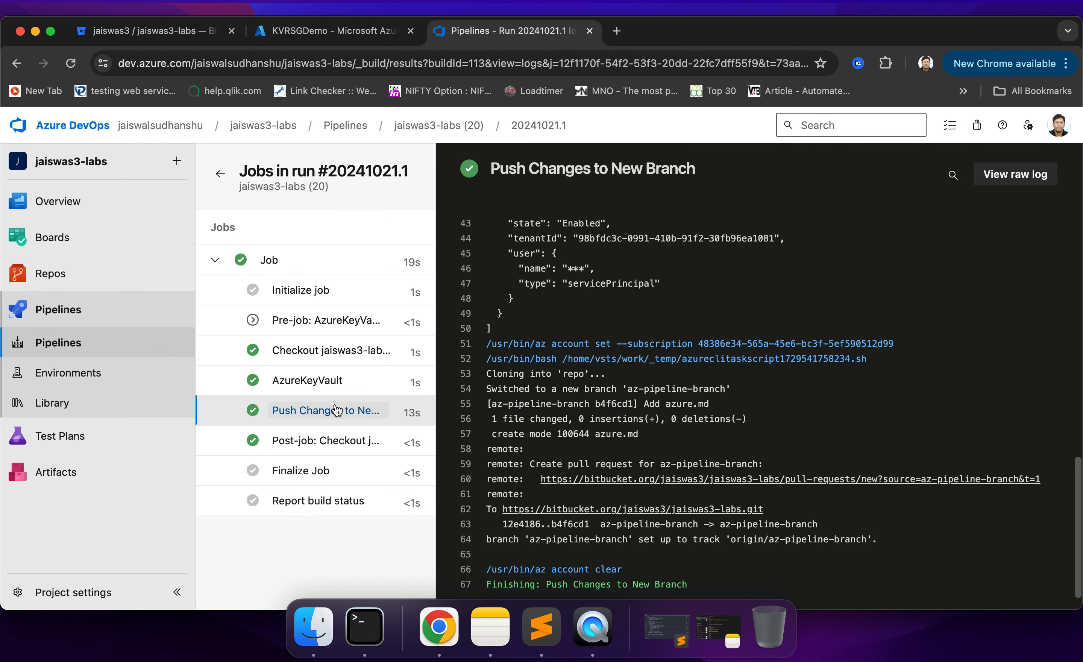
click(330, 385)
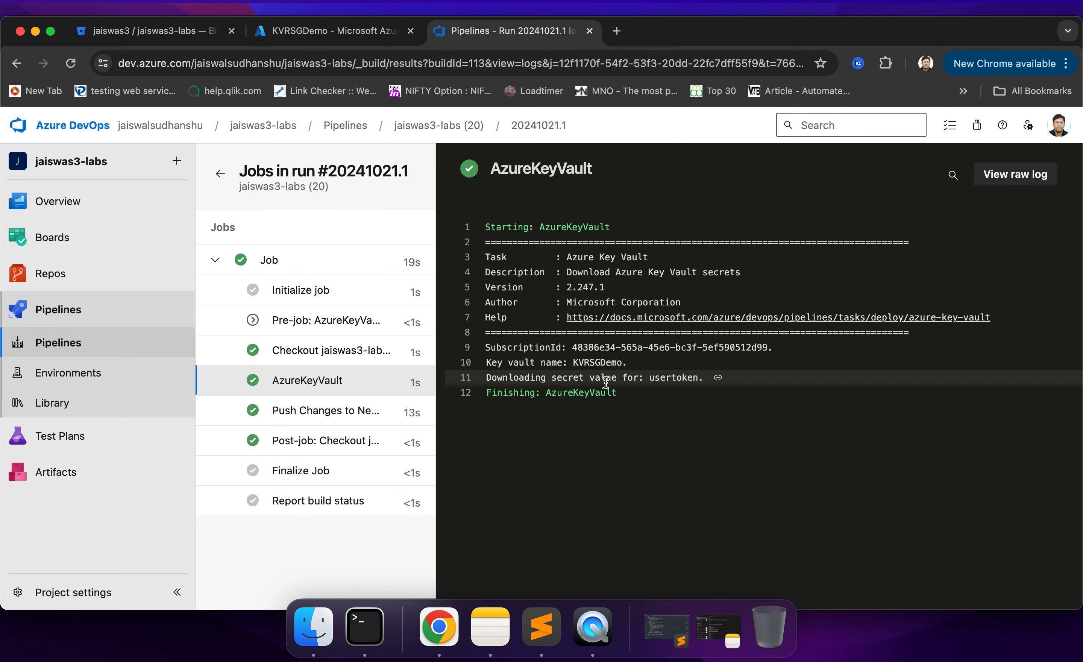
double_click(672, 379)
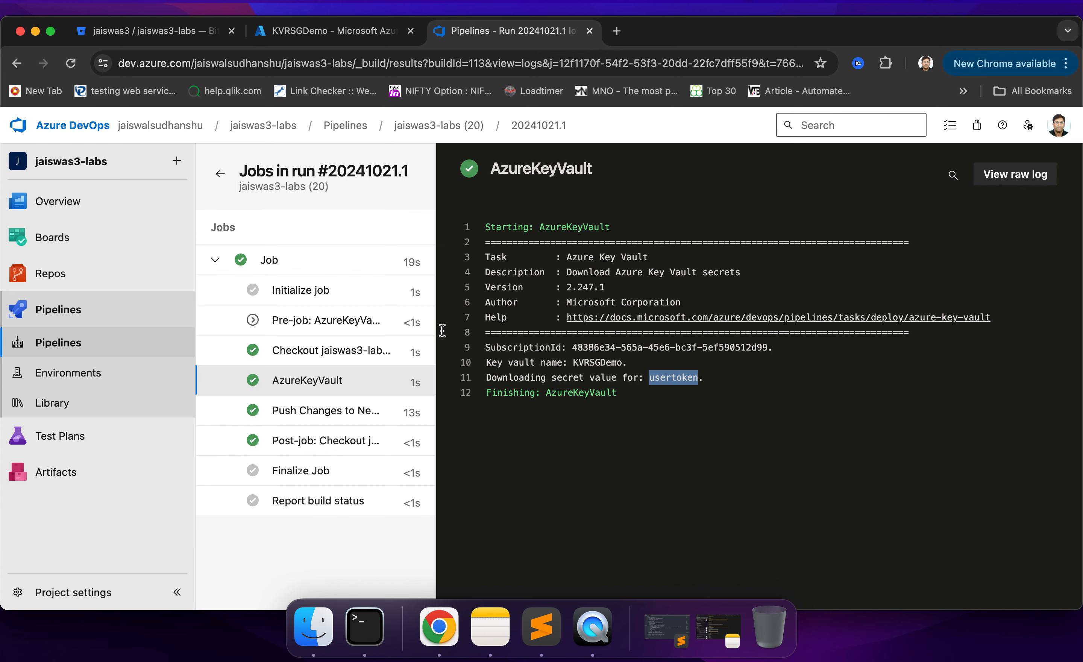
- Switch to Bitbucket and inspect the az-pipeline-branch of the jaiswas3-labs repository, expanding the azure.md file's diff
click(143, 34)
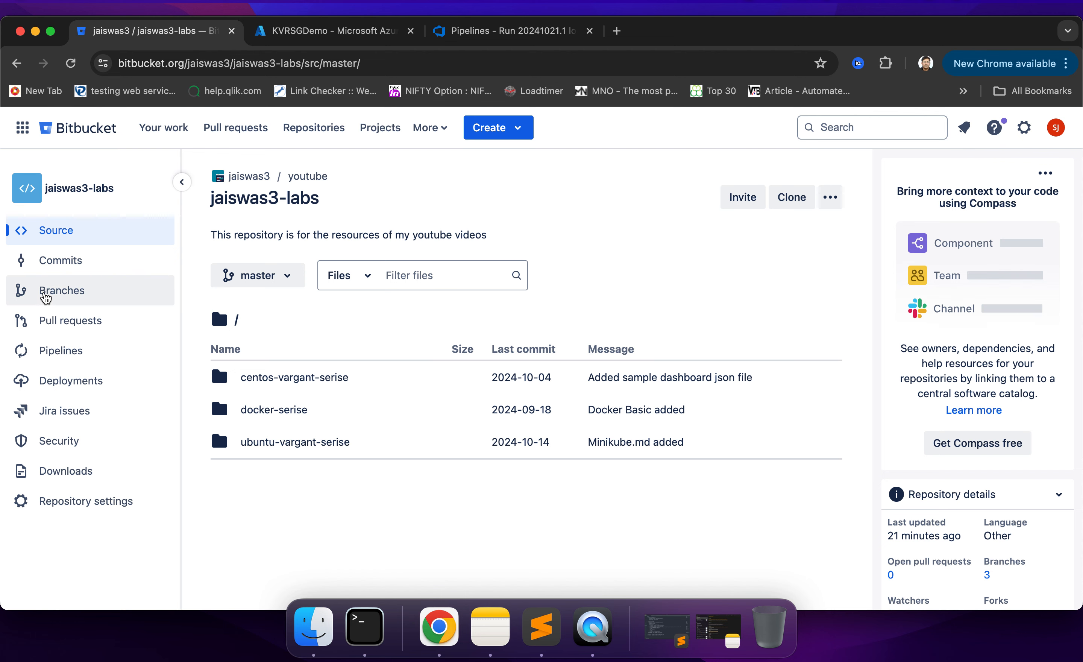
click(46, 296)
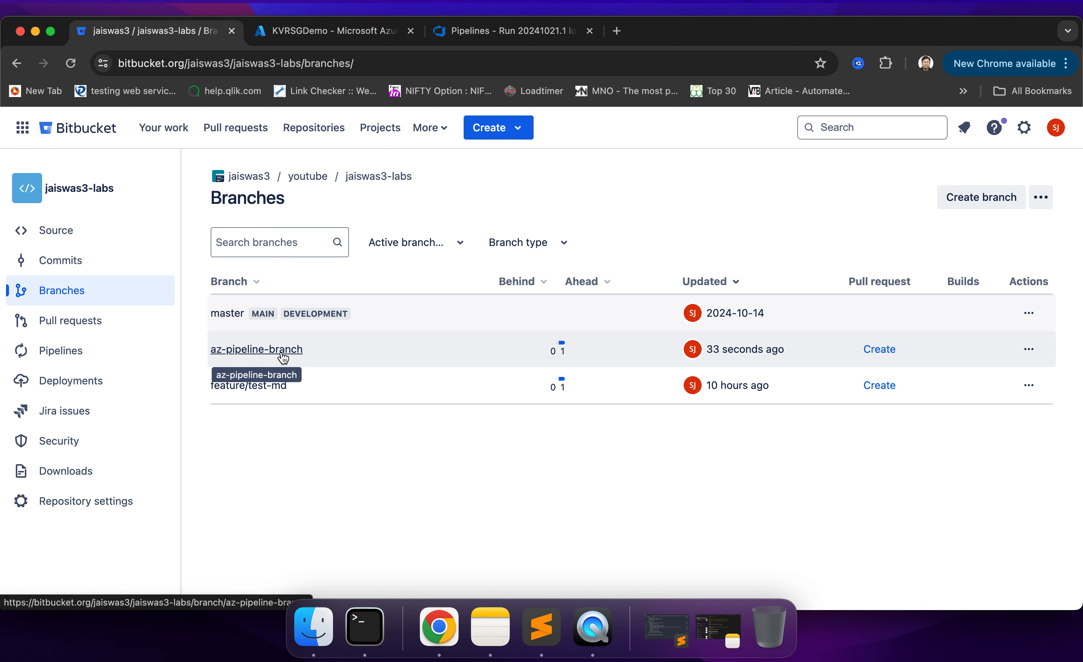
click(283, 351)
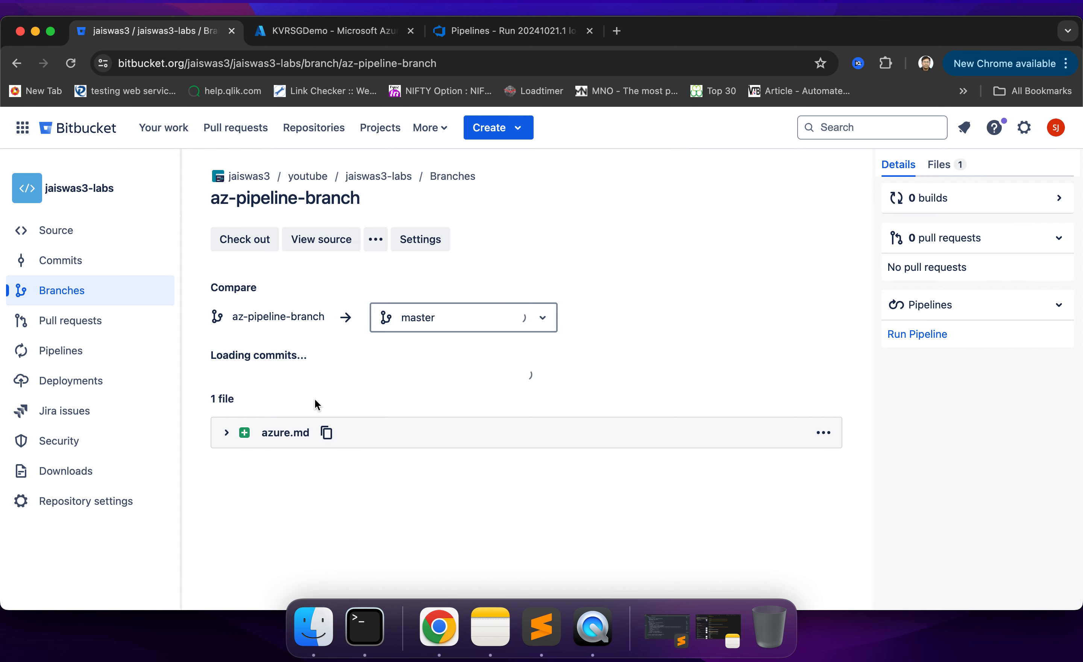
click(227, 474)
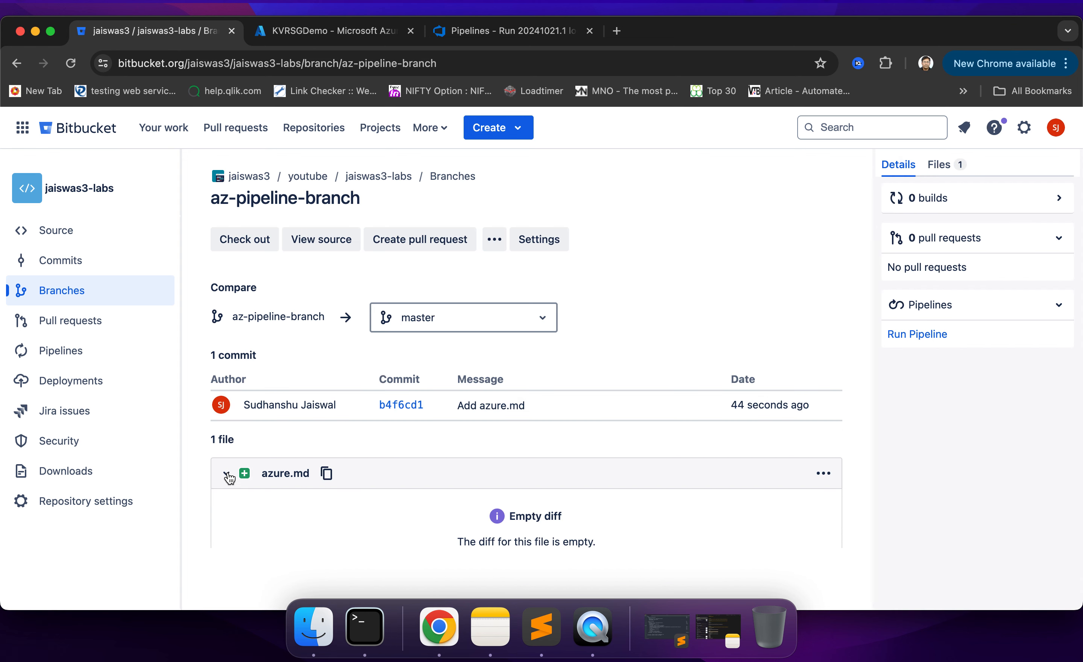
drag(261, 474, 307, 475)
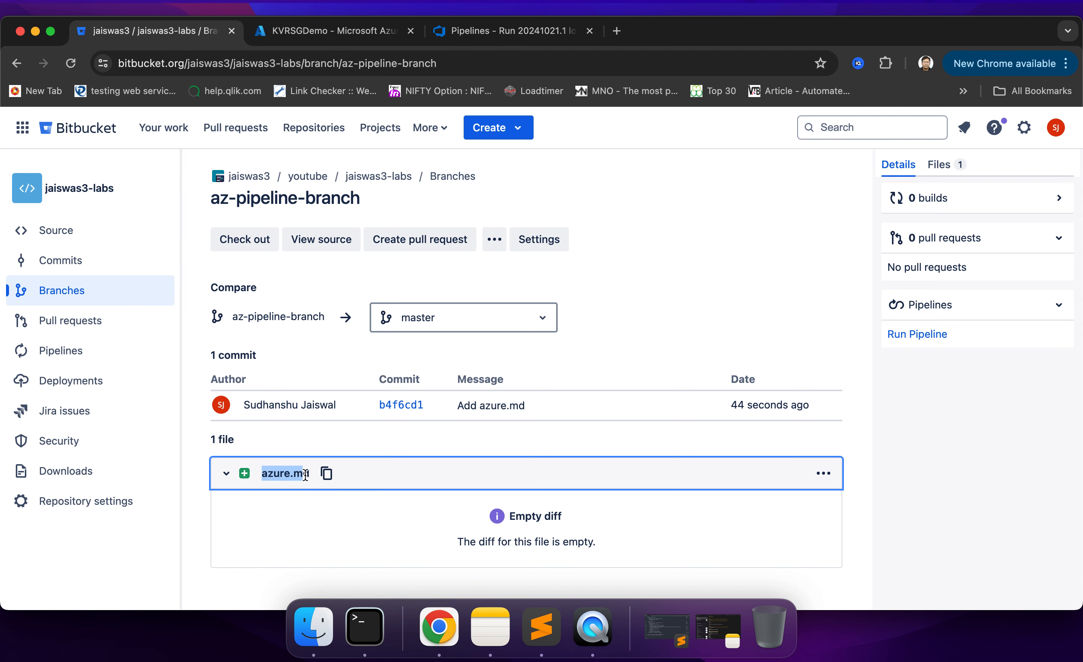
- Return to Azure DevOps, open the pipeline for editing from its run summary and review the key vault and AzureCLI@2 tasks in azure-pipelines.yml
click(494, 35)
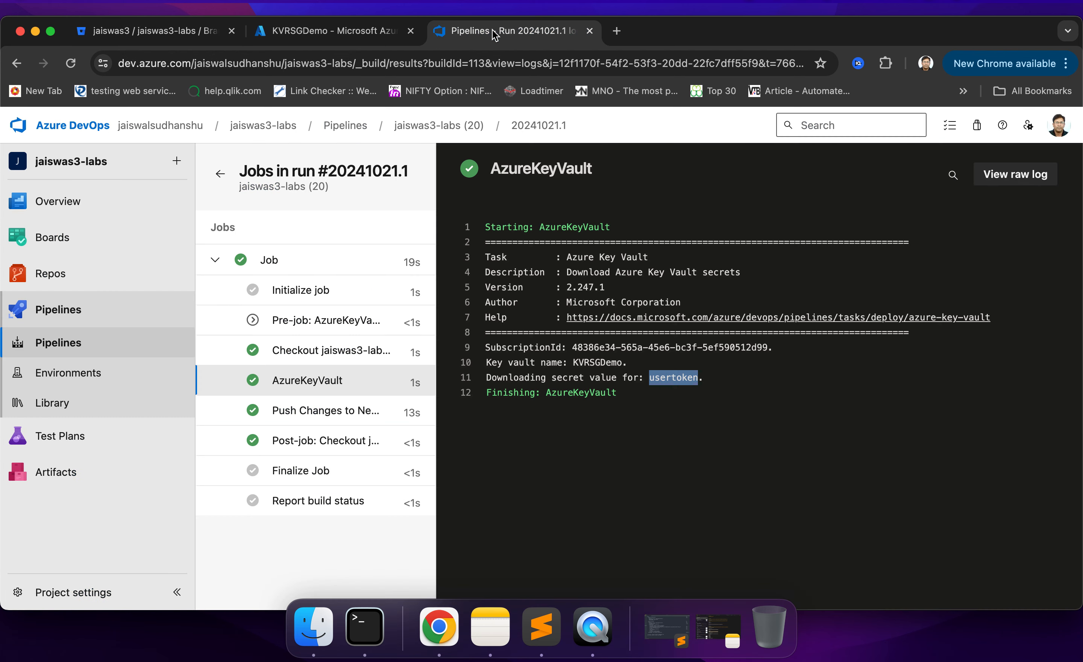
click(221, 174)
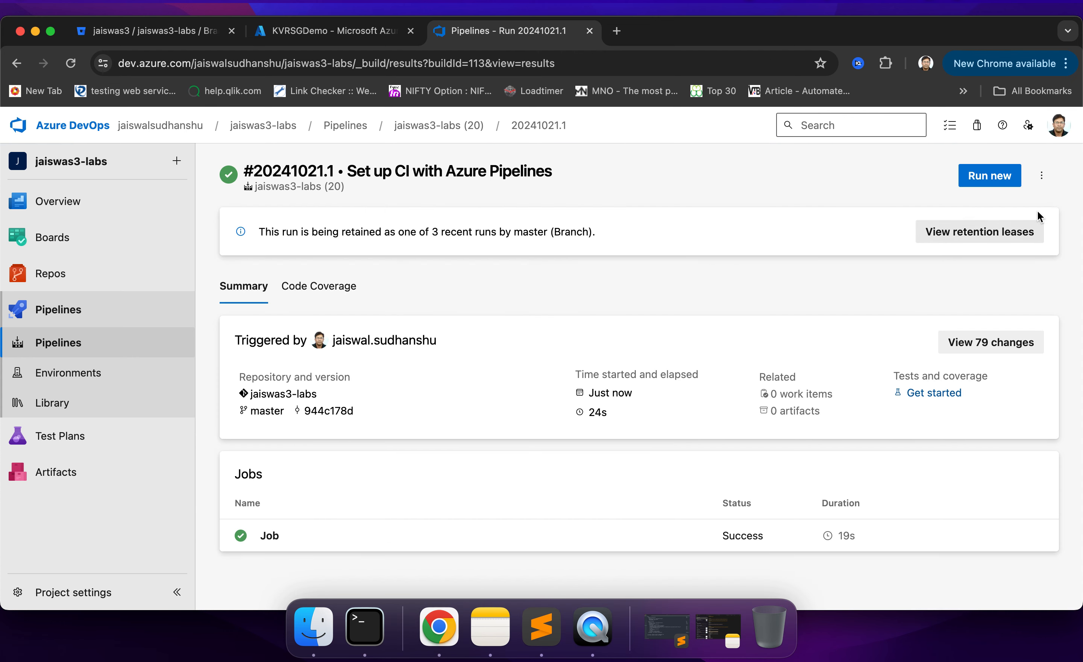
click(1041, 189)
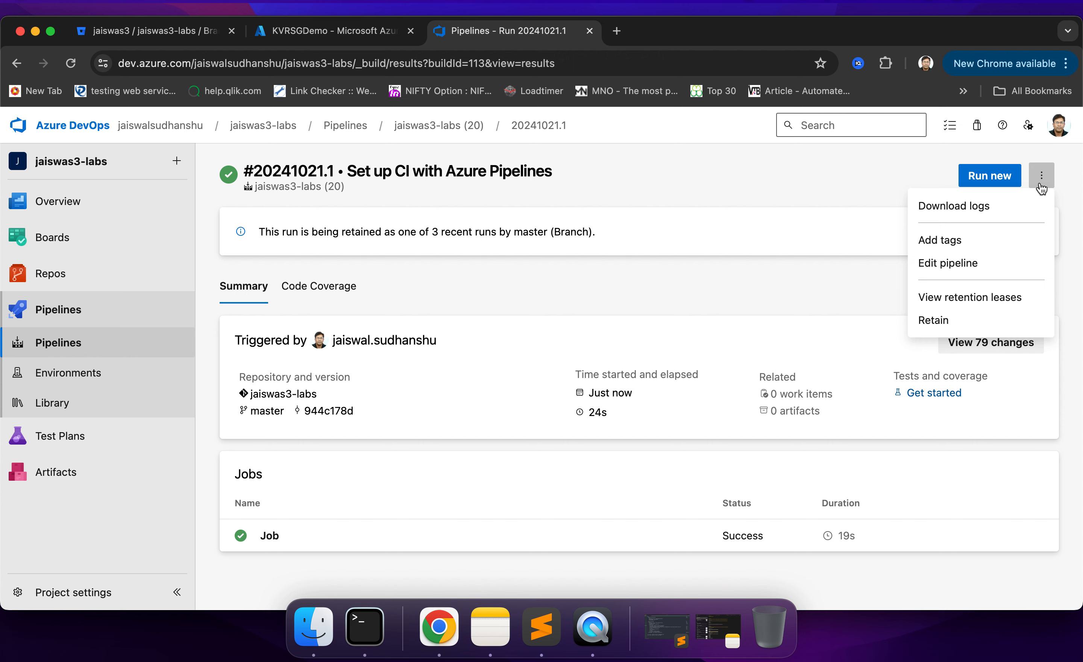
click(948, 263)
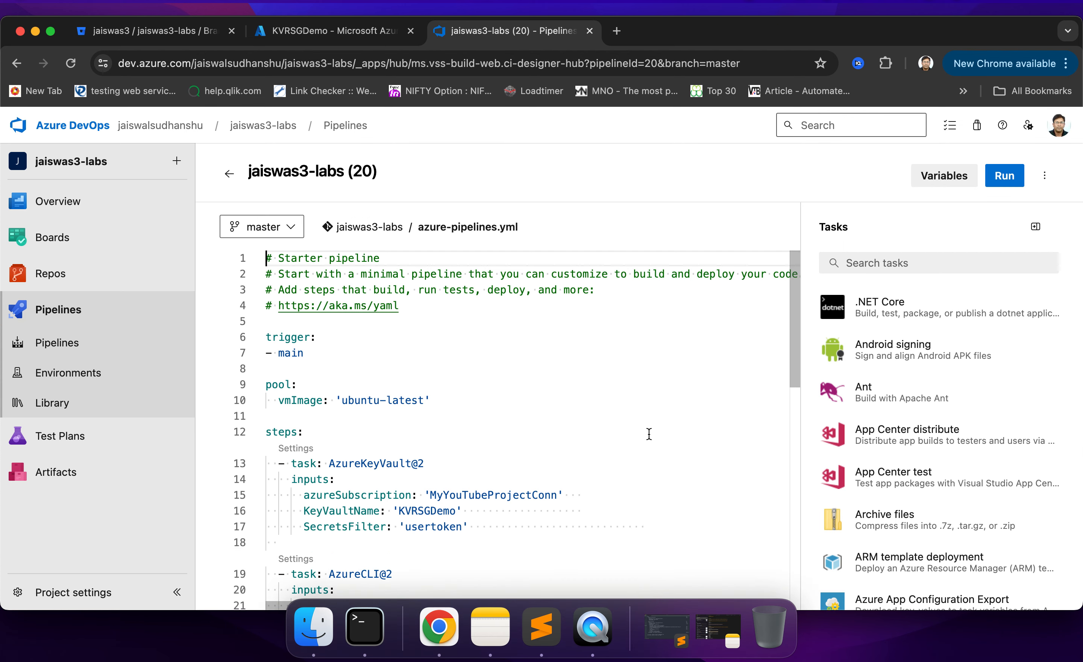
scroll(493, 420, down, 5)
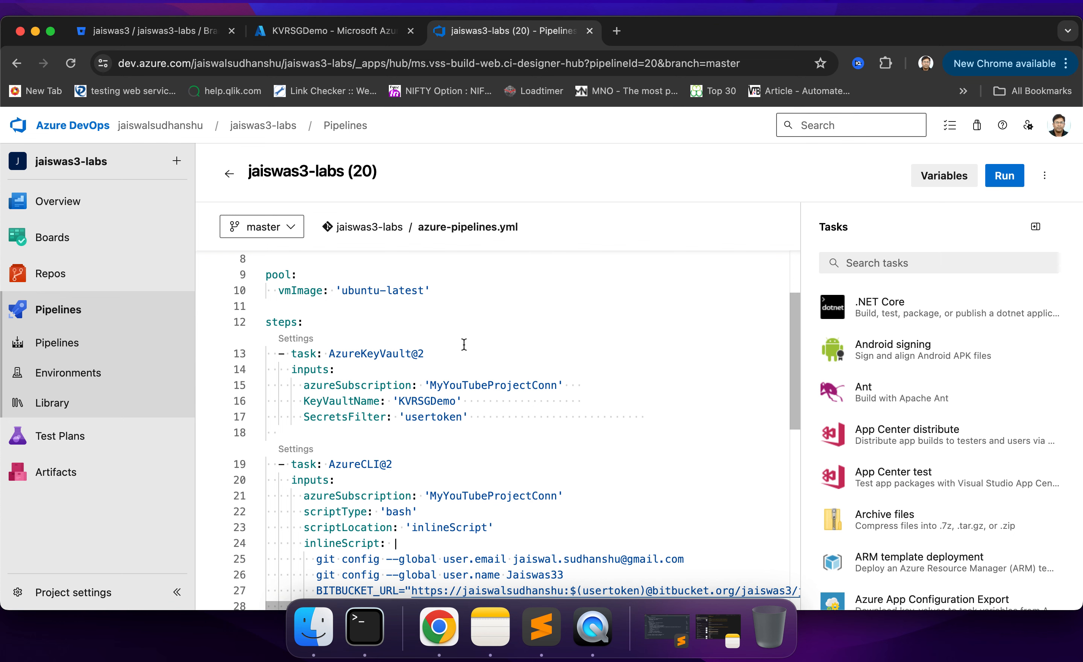
scroll(525, 459, down, 5)
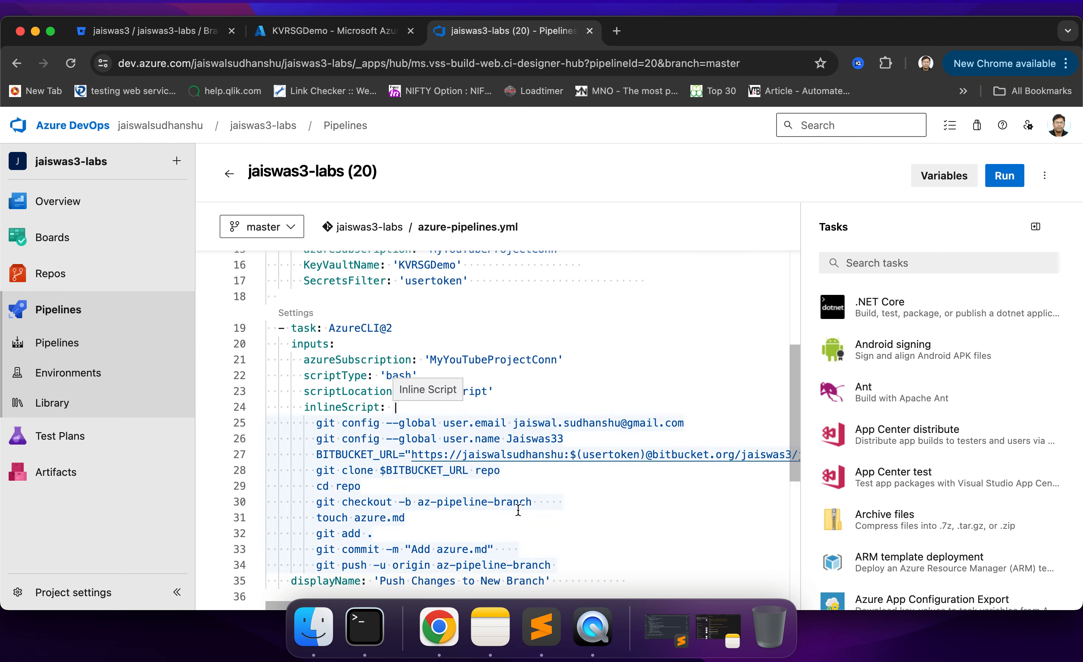
scroll(517, 503, down, 3)
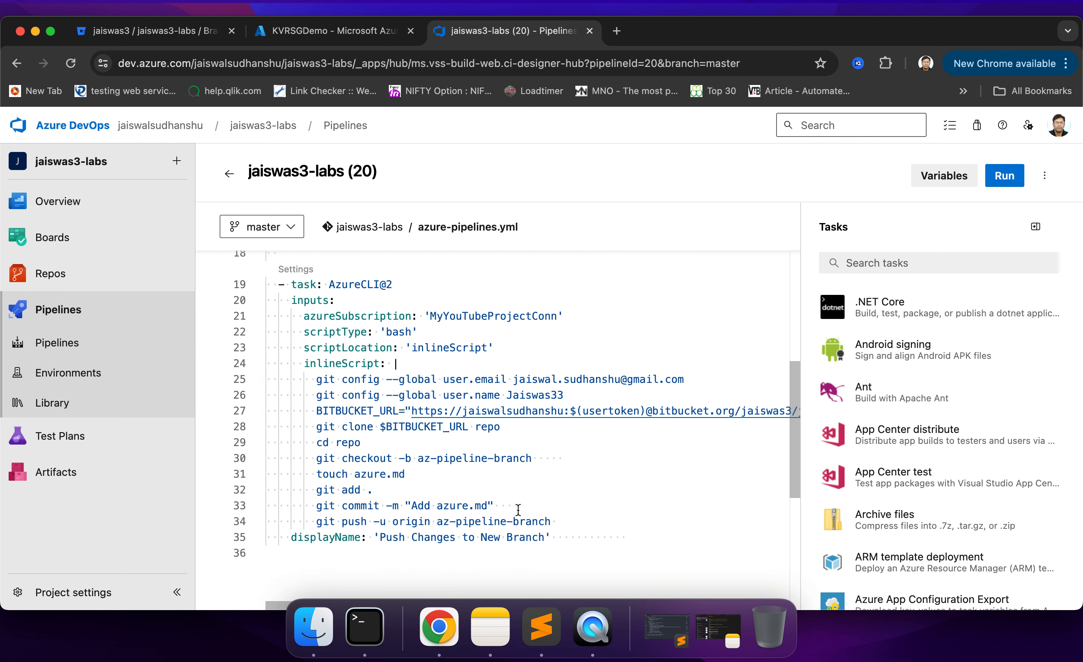
scroll(518, 489, up, 10)
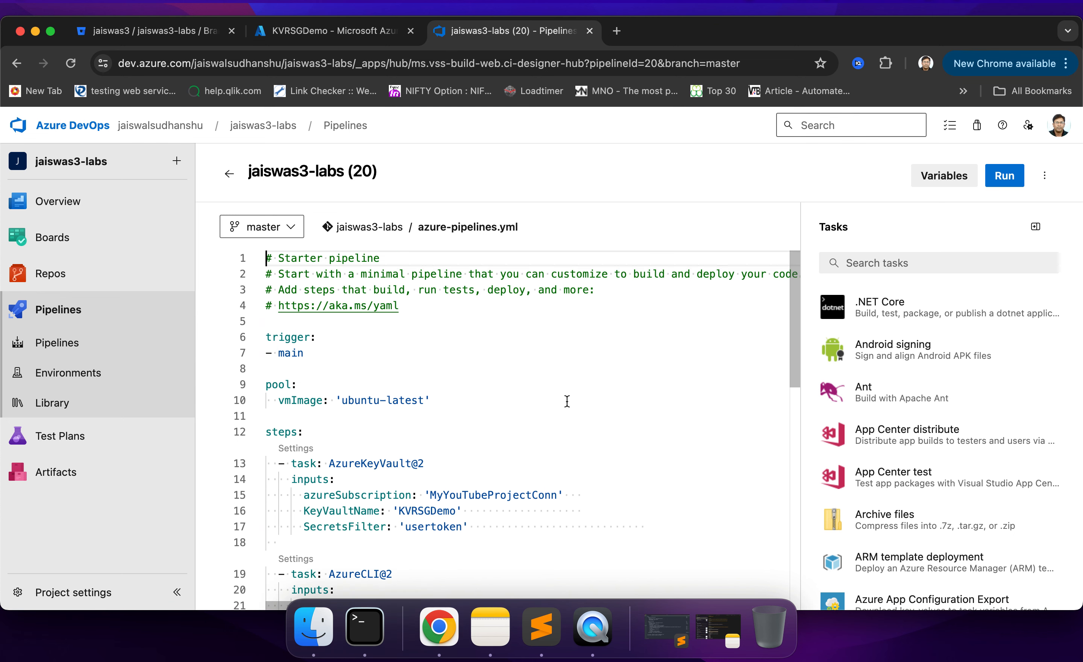